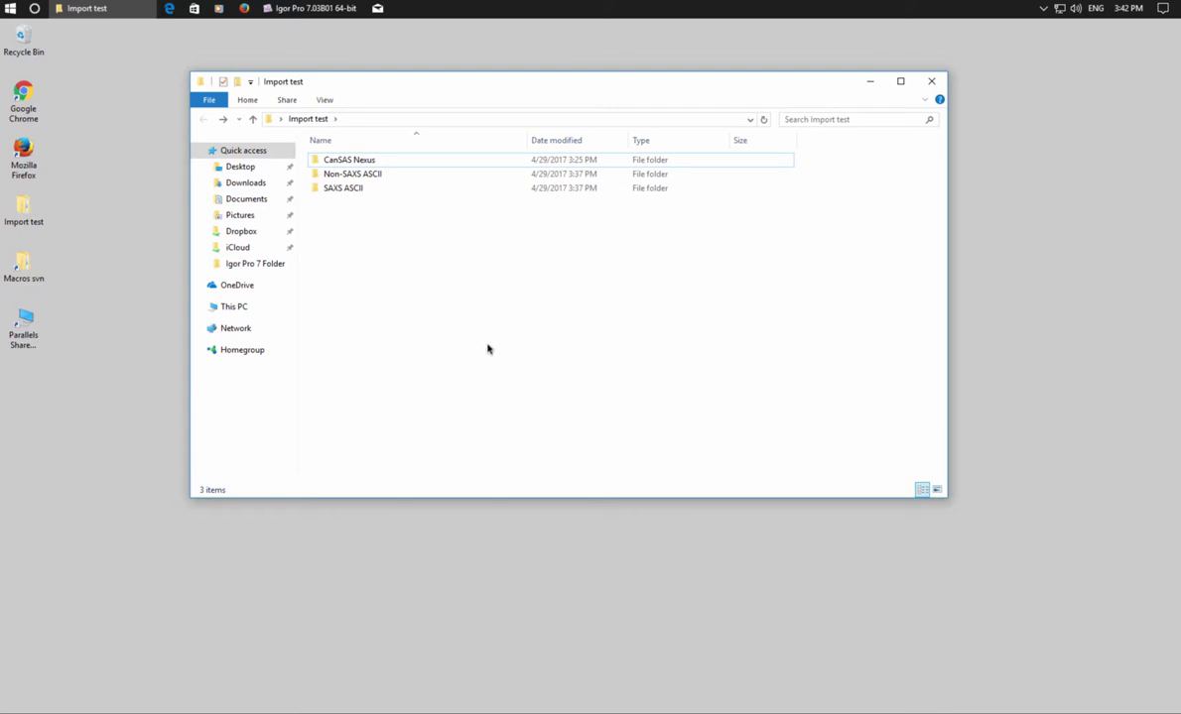
# Open SAXS_ASCII_data from the SAXS ASCII folder, look through its data columns, and close the file
pyautogui.doubleClick(347, 192)
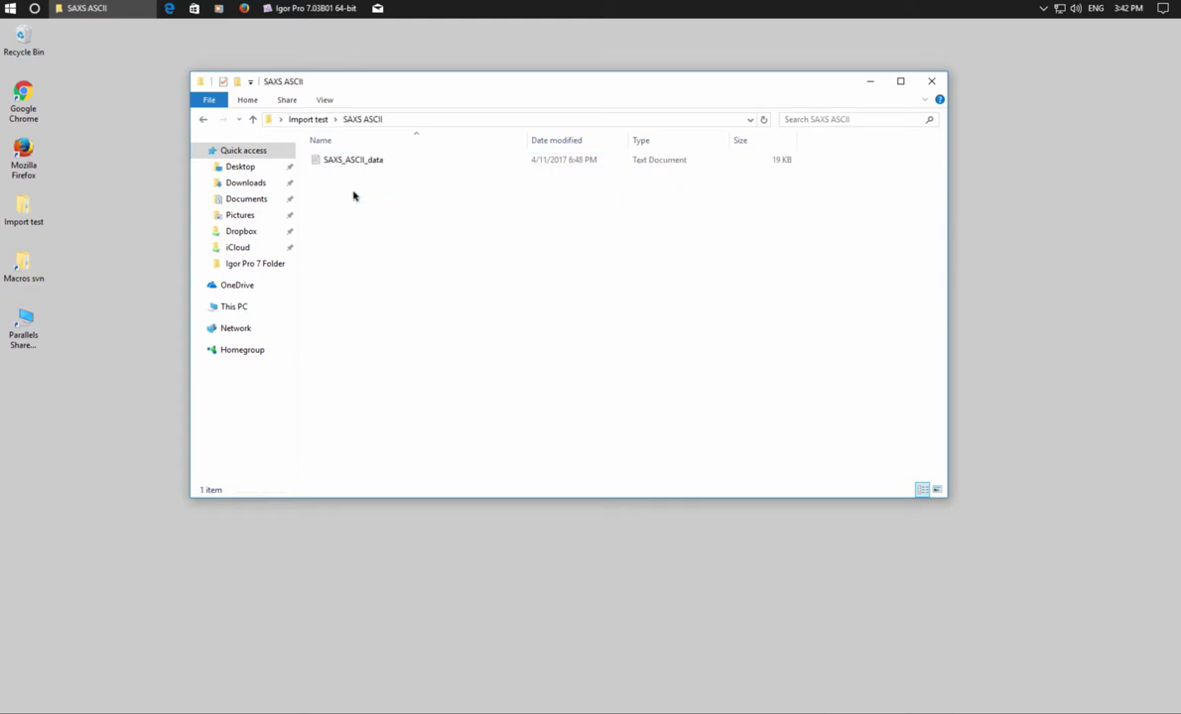
pyautogui.click(365, 162)
pyautogui.doubleClick(364, 162)
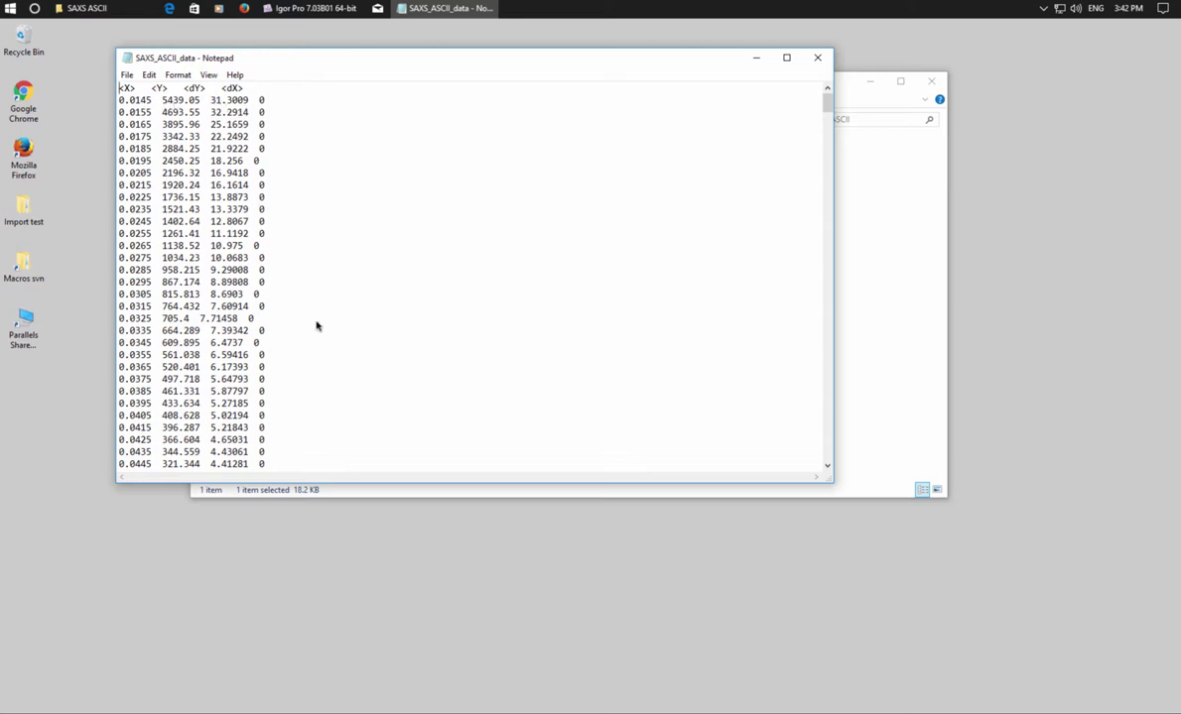
pyautogui.scroll(-3, 316, 323)
pyautogui.scroll(3, 315, 323)
pyautogui.click(813, 59)
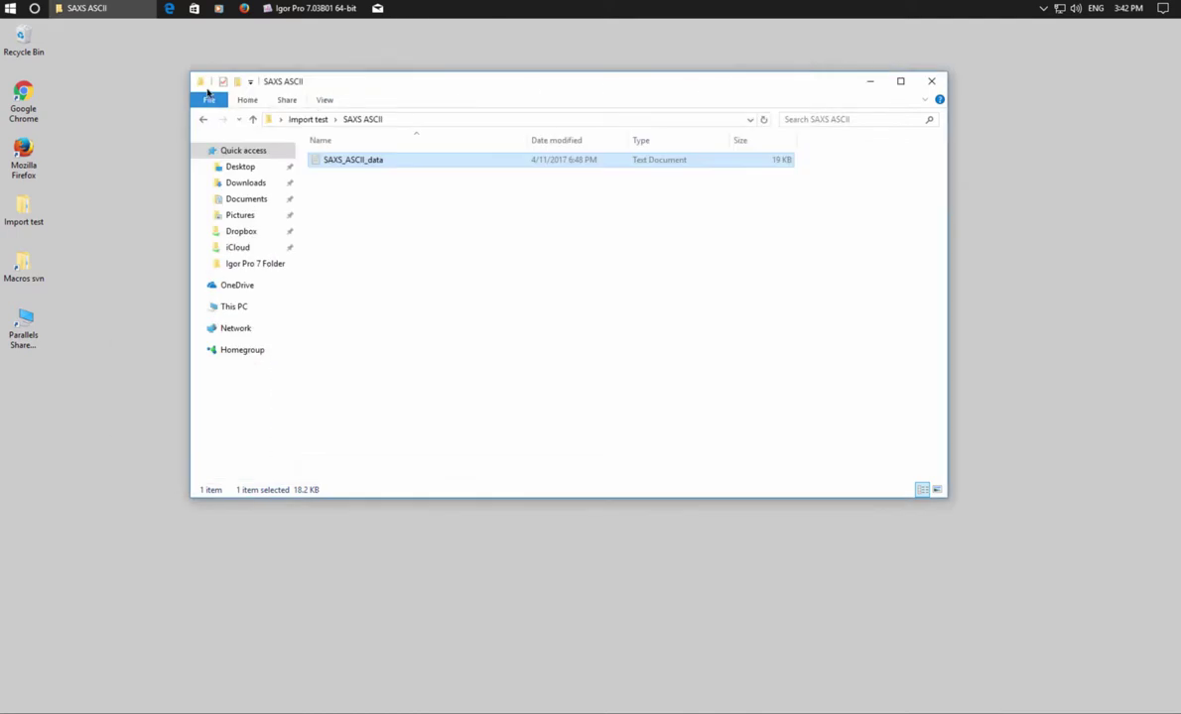
# Go to the Non-SAXS ASCII folder and bring up the app choice for opening the PairDistanceDistritbuionMeasurement.gr file
pyautogui.click(201, 120)
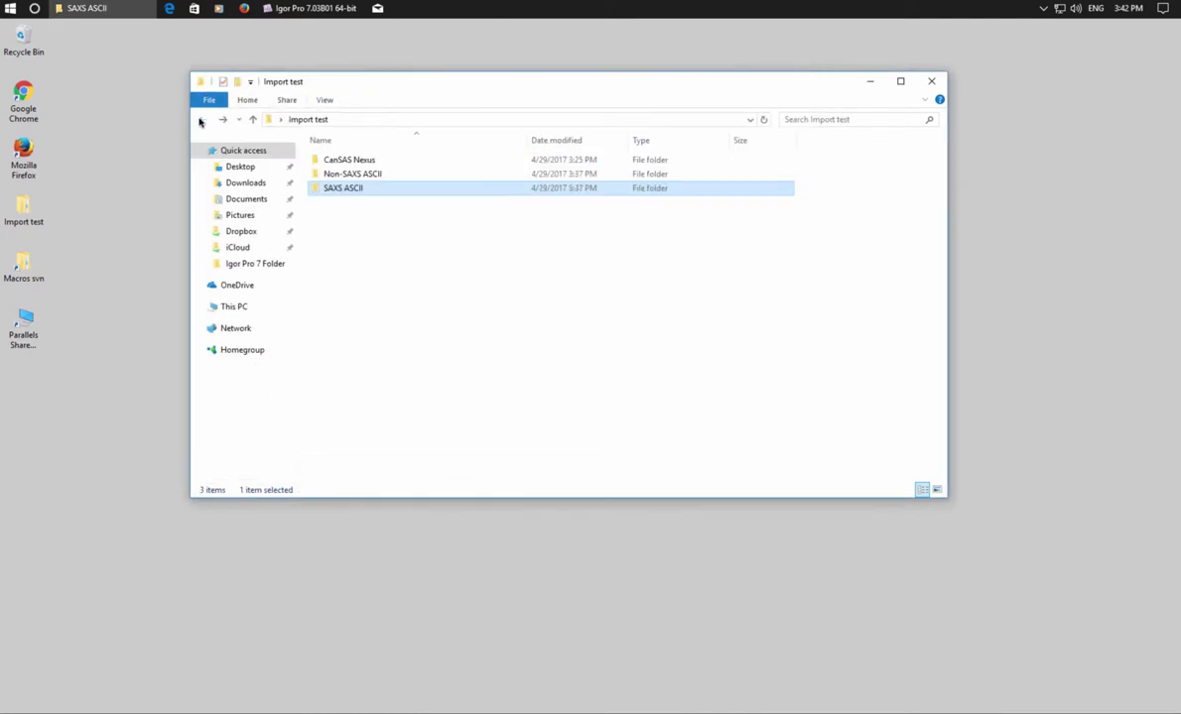
pyautogui.doubleClick(358, 174)
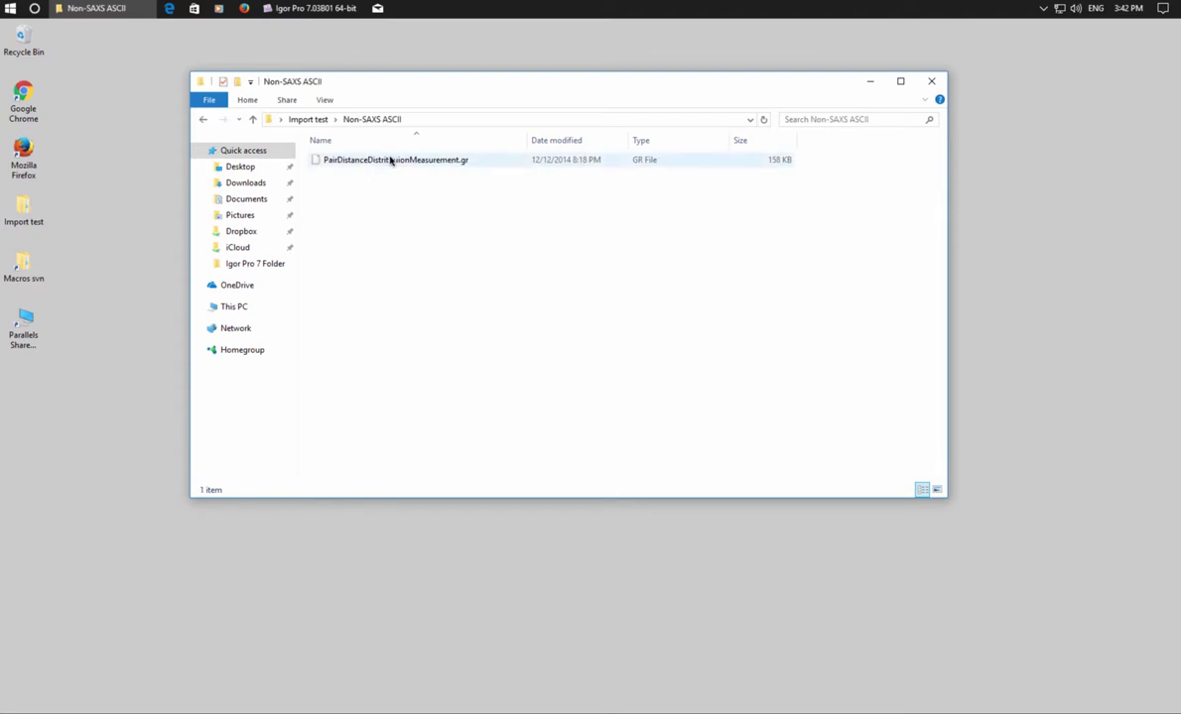
pyautogui.click(390, 161)
pyautogui.rightClick(391, 161)
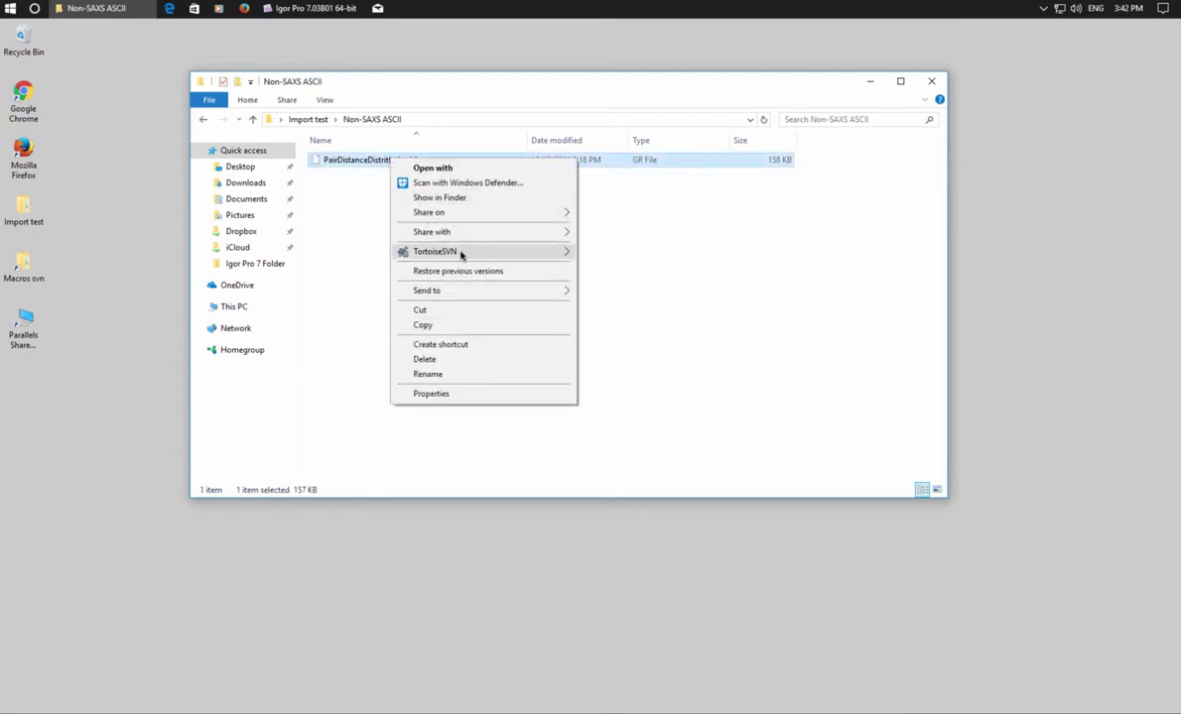
pyautogui.click(466, 171)
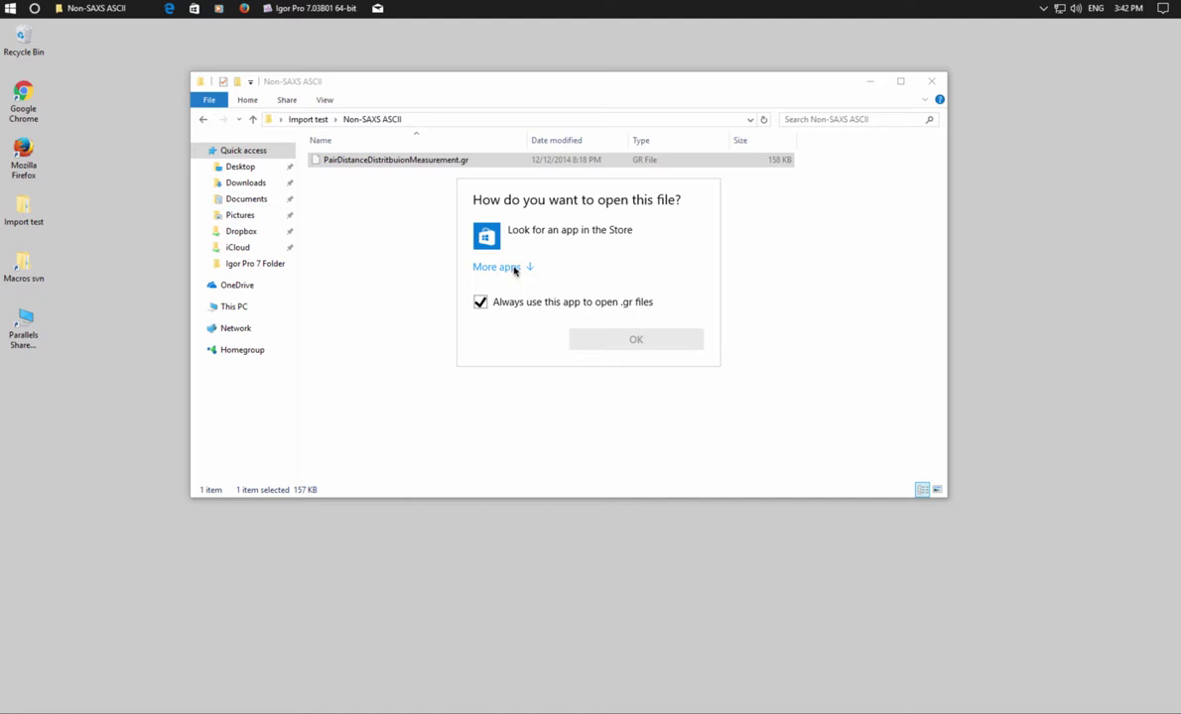
# Open the .gr file with TextEdit (Mac), keeping it as the app always used for .gr files
pyautogui.click(513, 270)
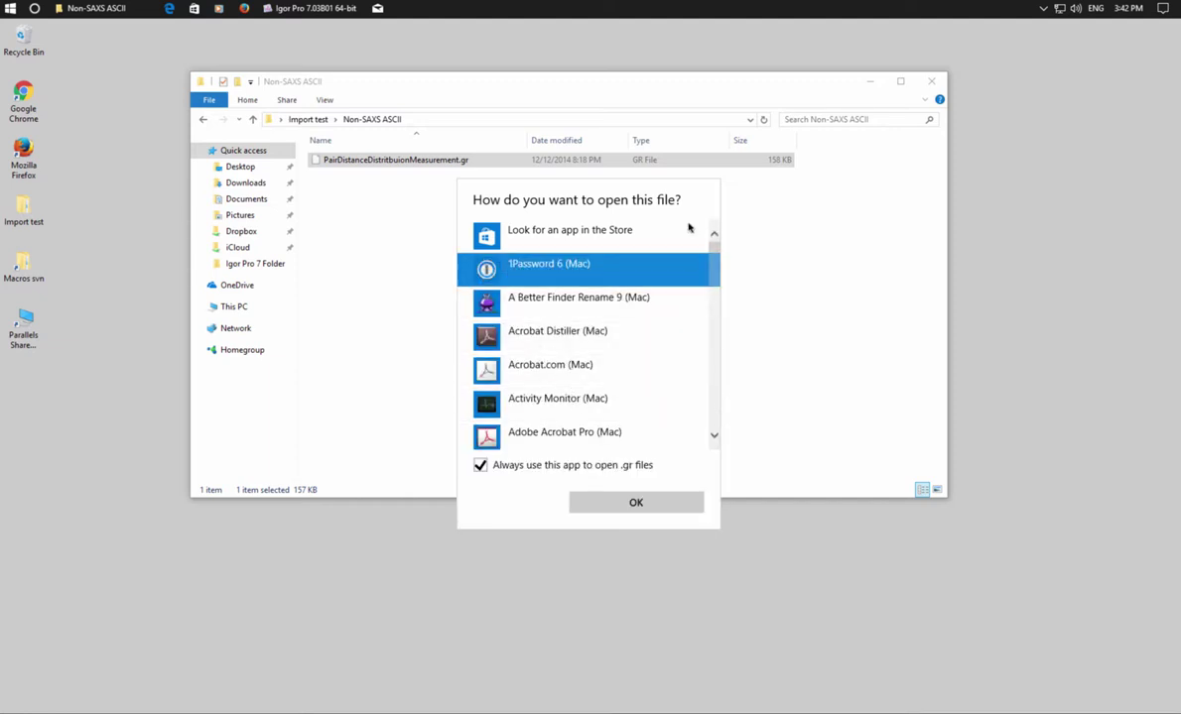
pyautogui.scroll(-15, 714, 258)
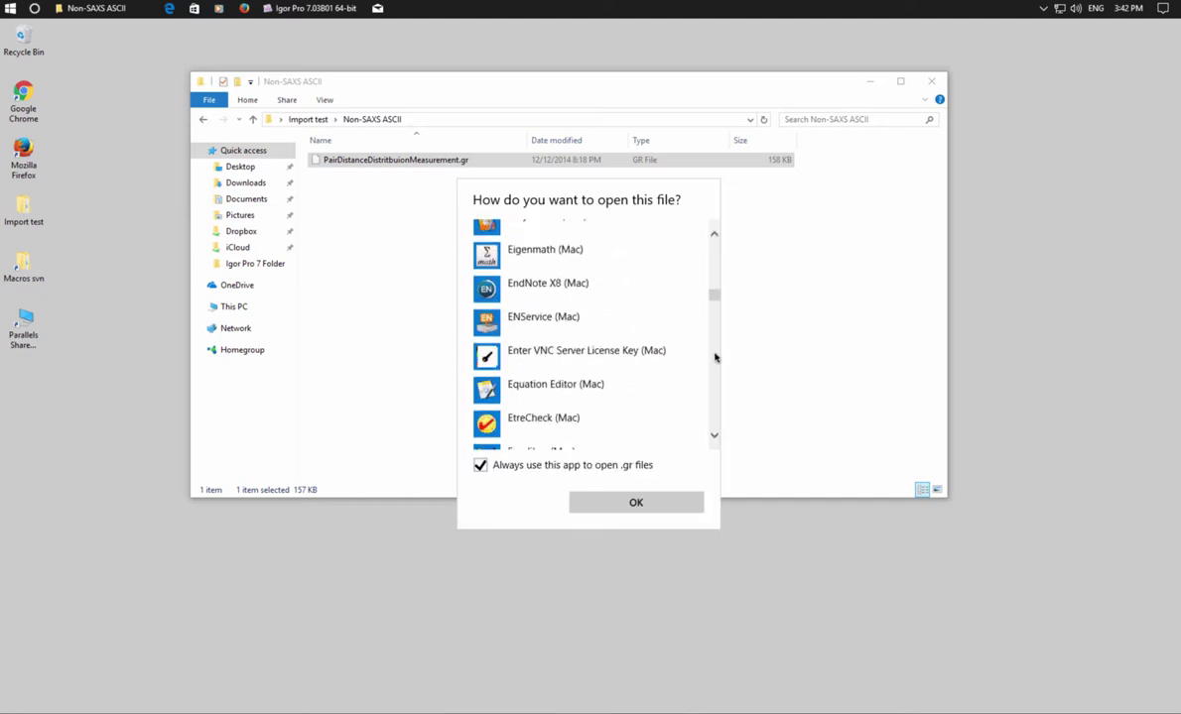
pyautogui.scroll(-20, 718, 397)
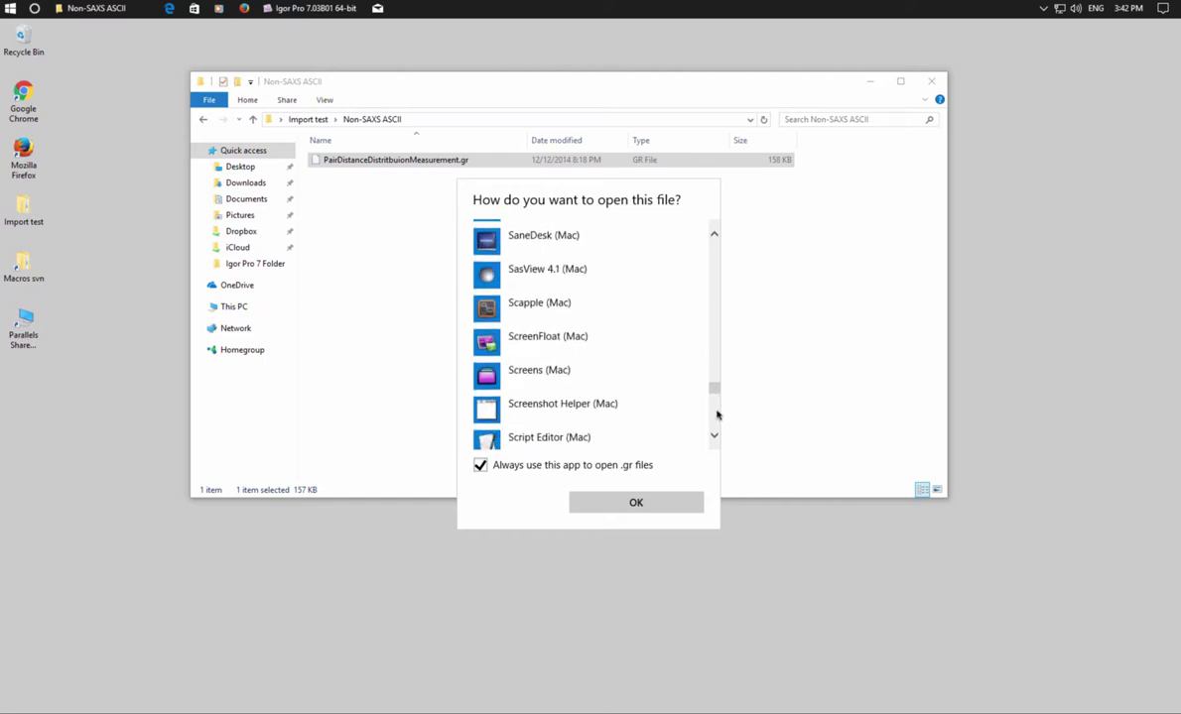
pyautogui.click(714, 437)
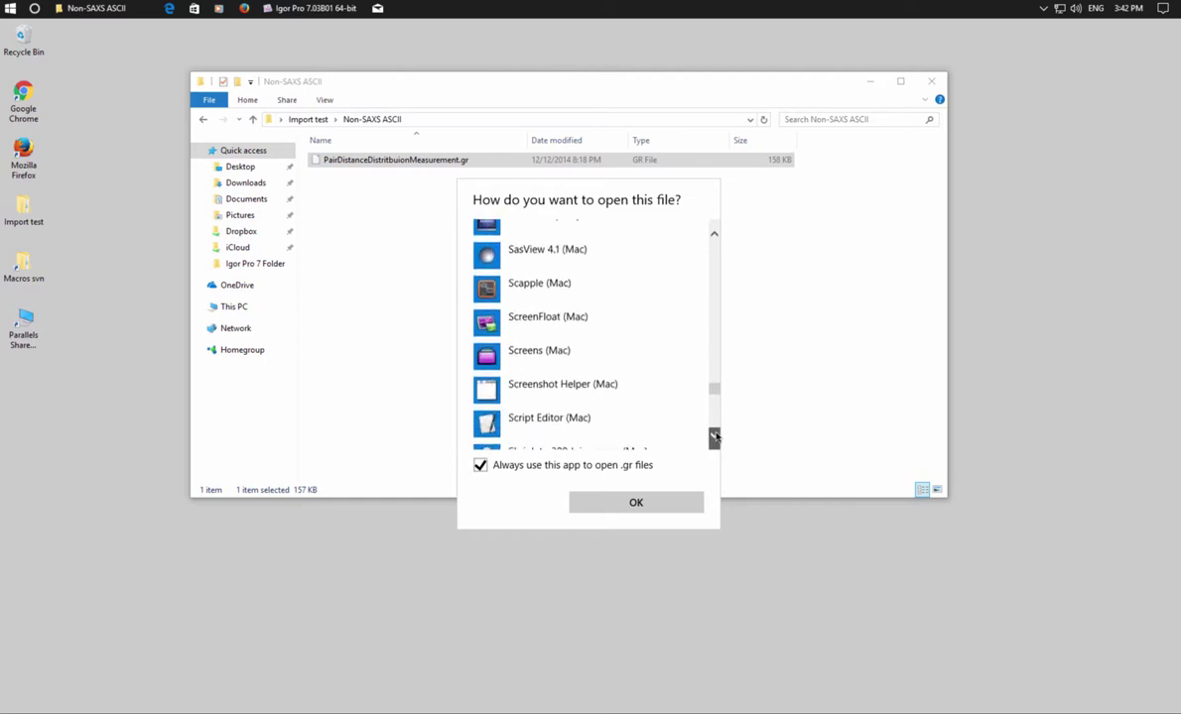
pyautogui.scroll(-4, 713, 431)
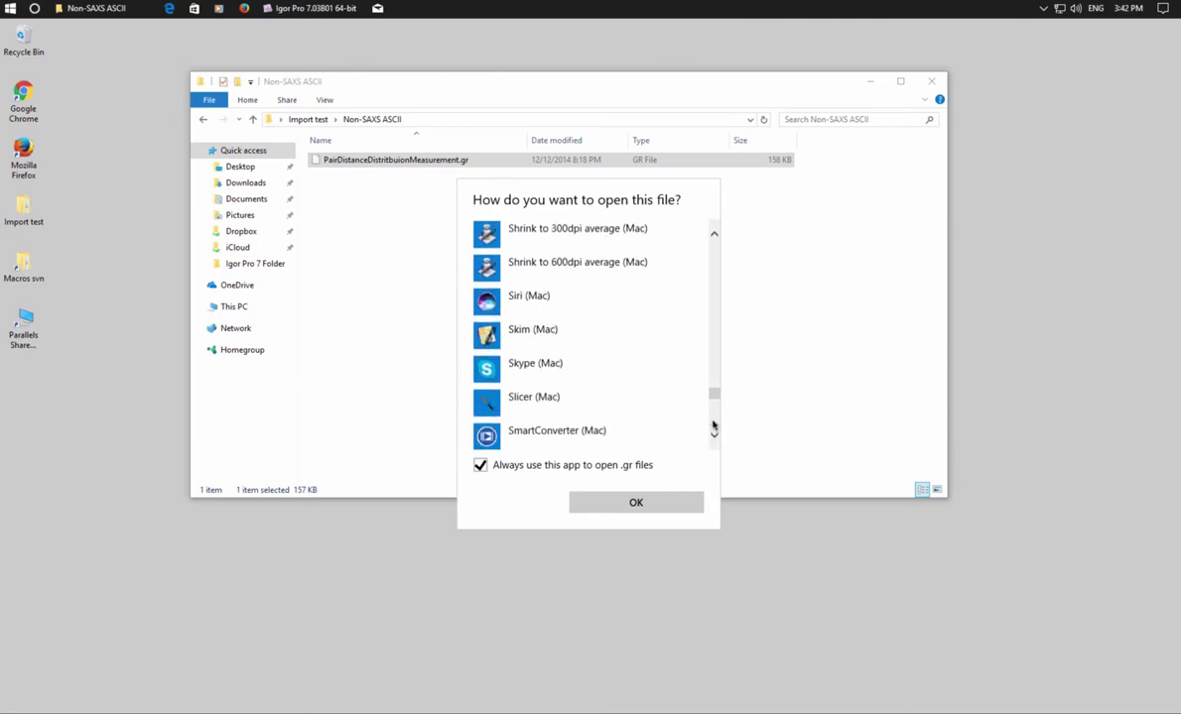
pyautogui.scroll(-5, 713, 427)
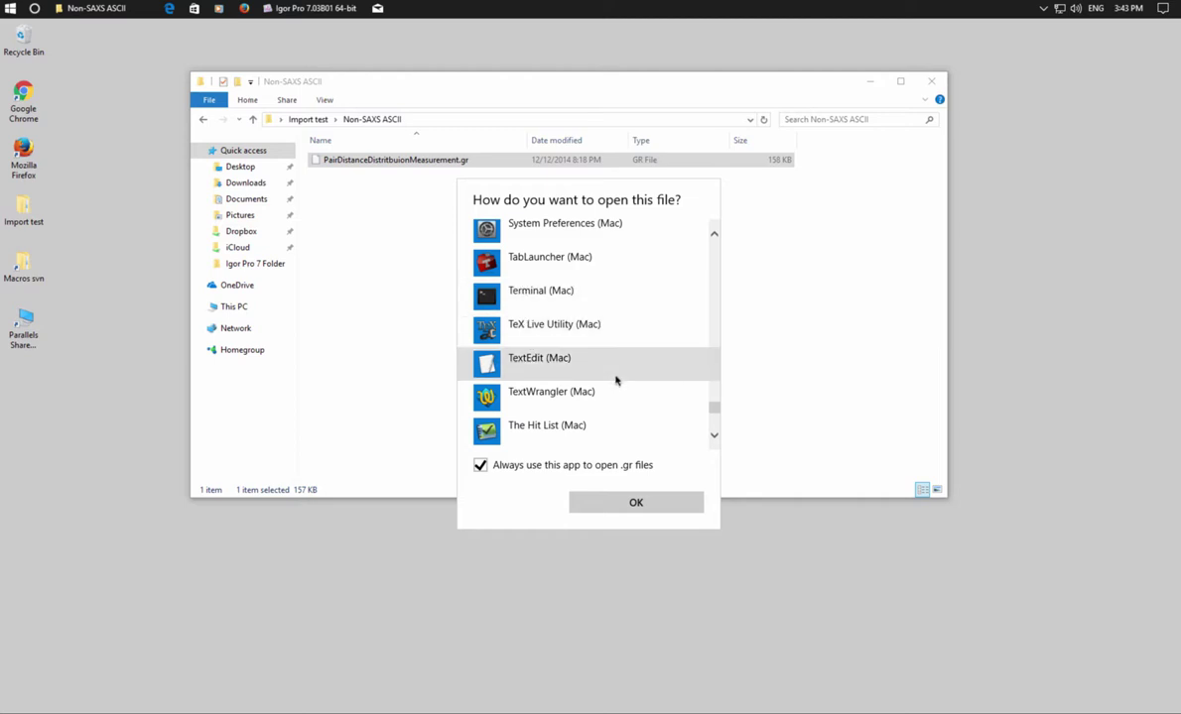
pyautogui.click(714, 437)
pyautogui.click(715, 436)
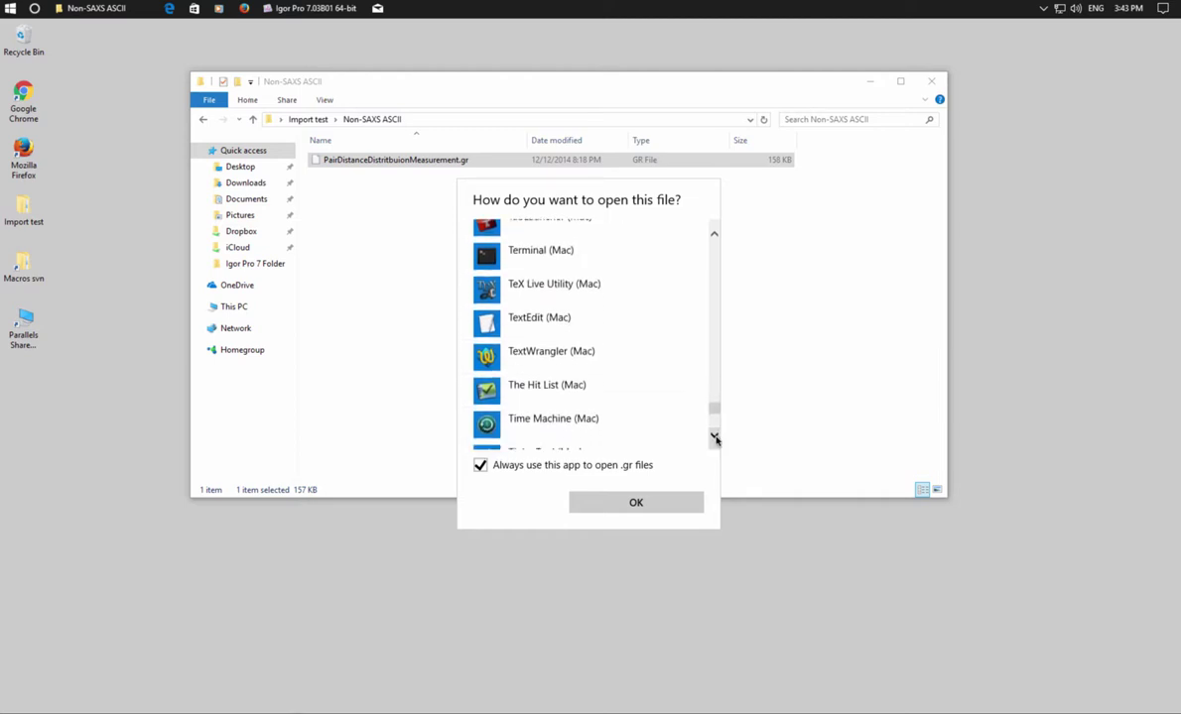
pyautogui.click(497, 322)
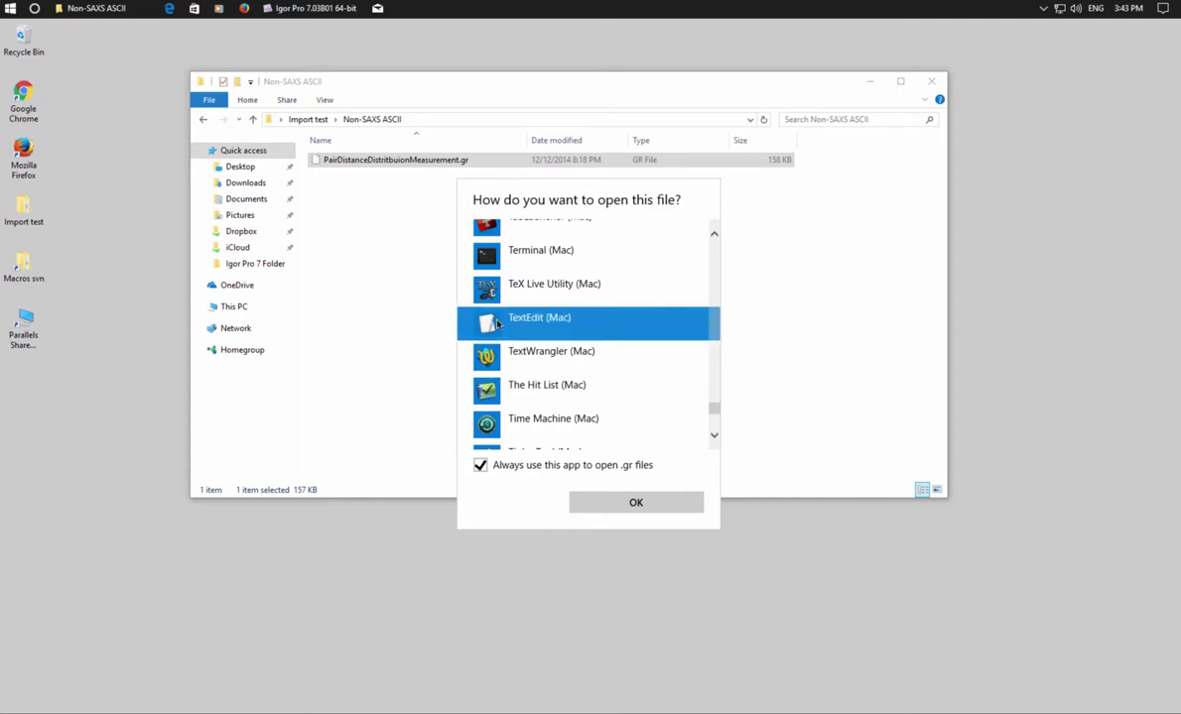
pyautogui.click(632, 503)
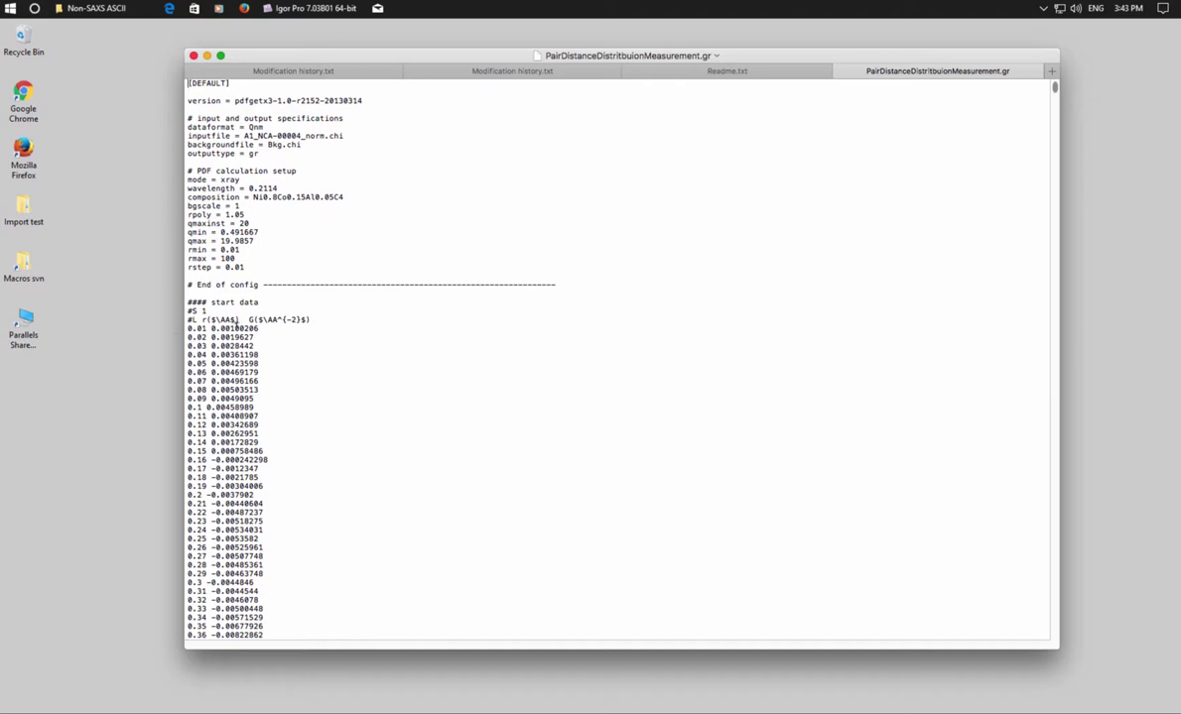
# Examine the two columns in the first data row of the .gr file and clear the text windows away
pyautogui.moveTo(186, 328); pyautogui.dragTo(206, 328)
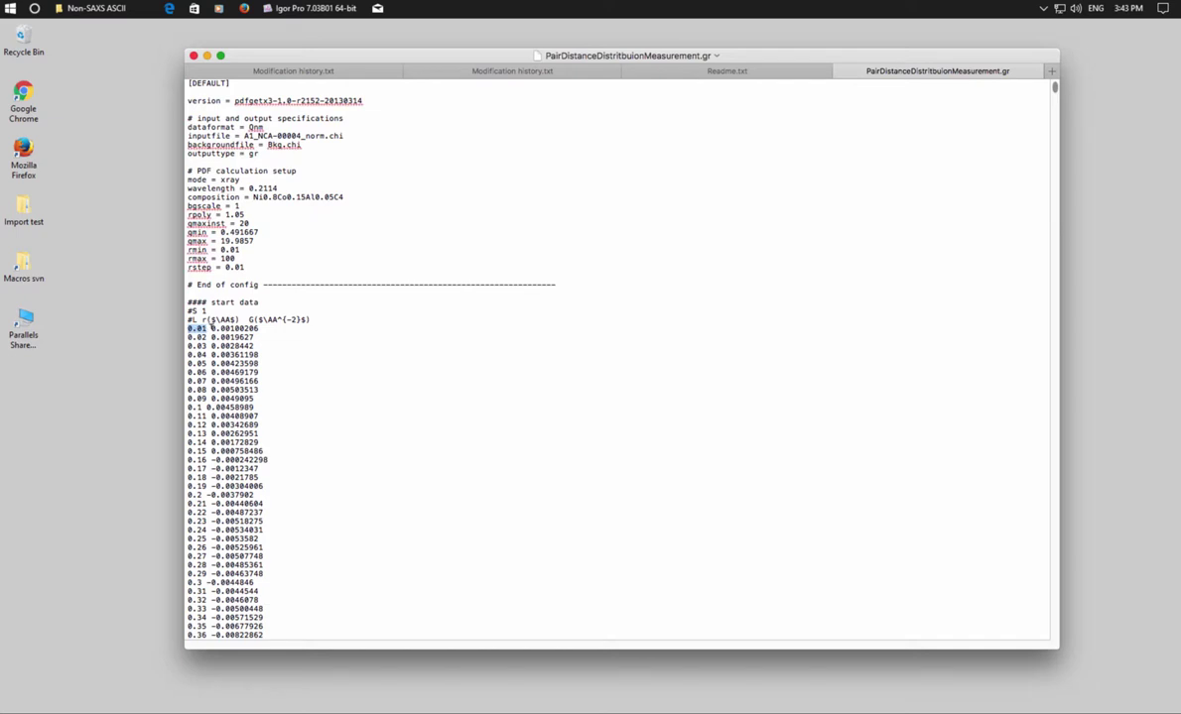
pyautogui.moveTo(210, 328); pyautogui.dragTo(261, 328)
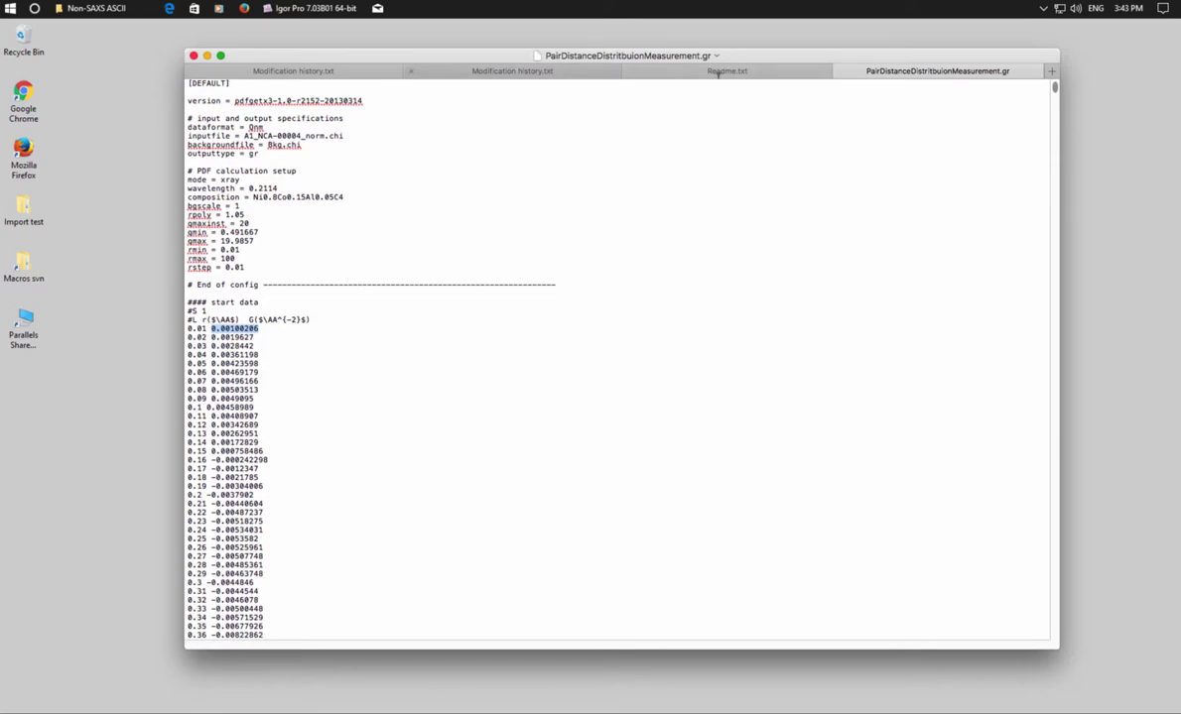
pyautogui.click(839, 71)
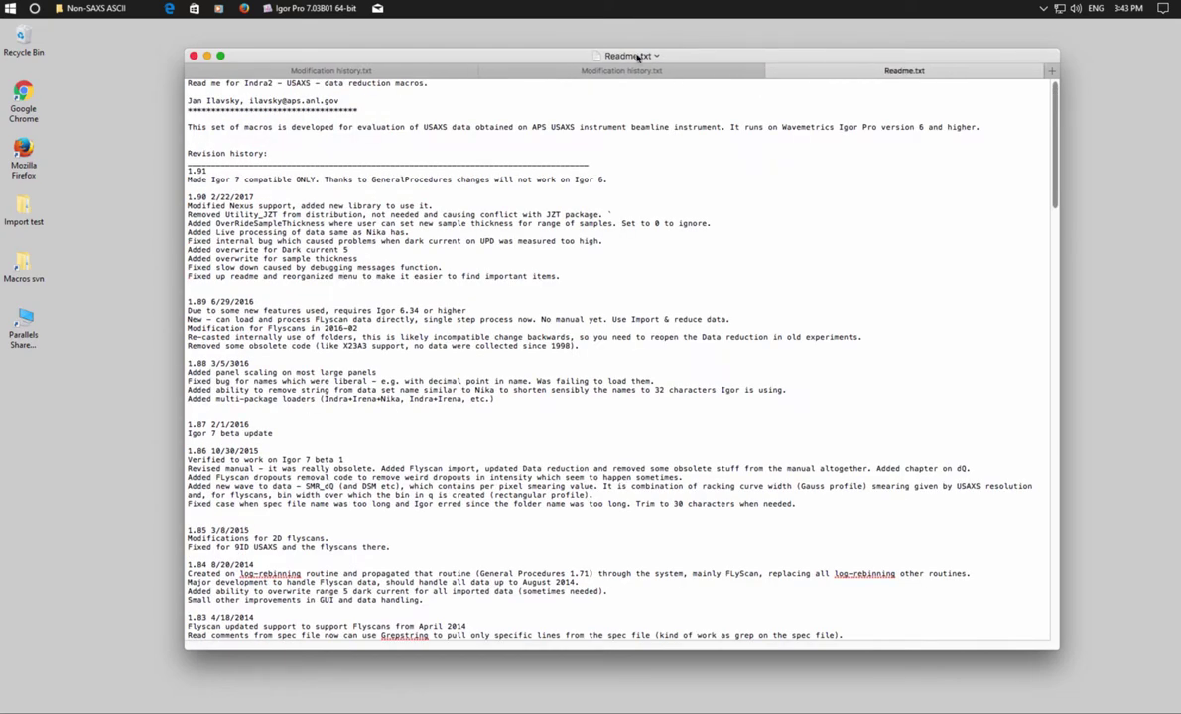
pyautogui.moveTo(638, 57); pyautogui.dragTo(1179, 84)
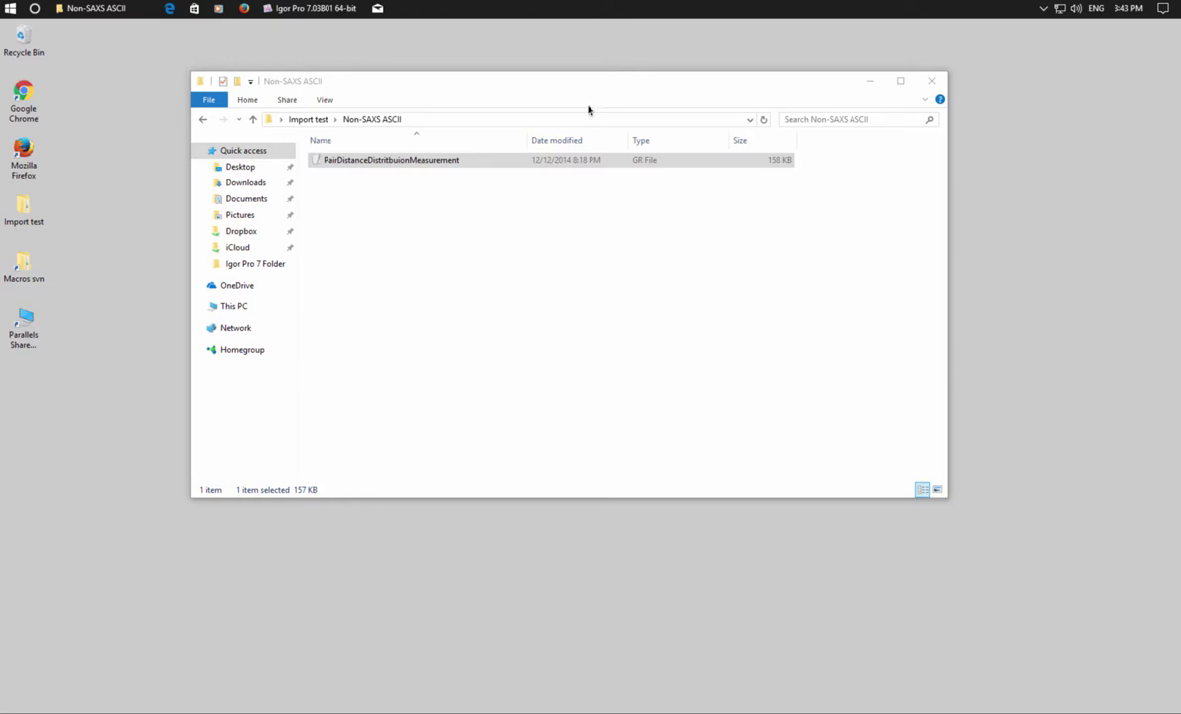
# Look at the files in the CanSAS Nexus folder and return to the Import test folder
pyautogui.click(299, 119)
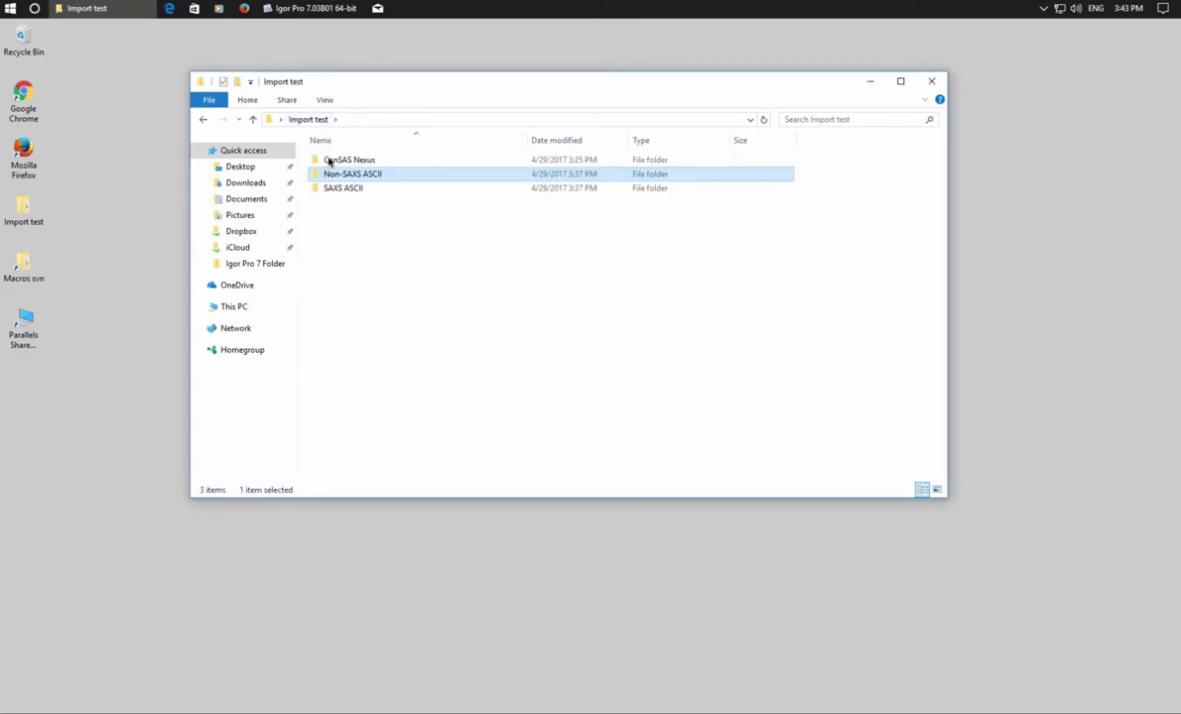
pyautogui.doubleClick(325, 159)
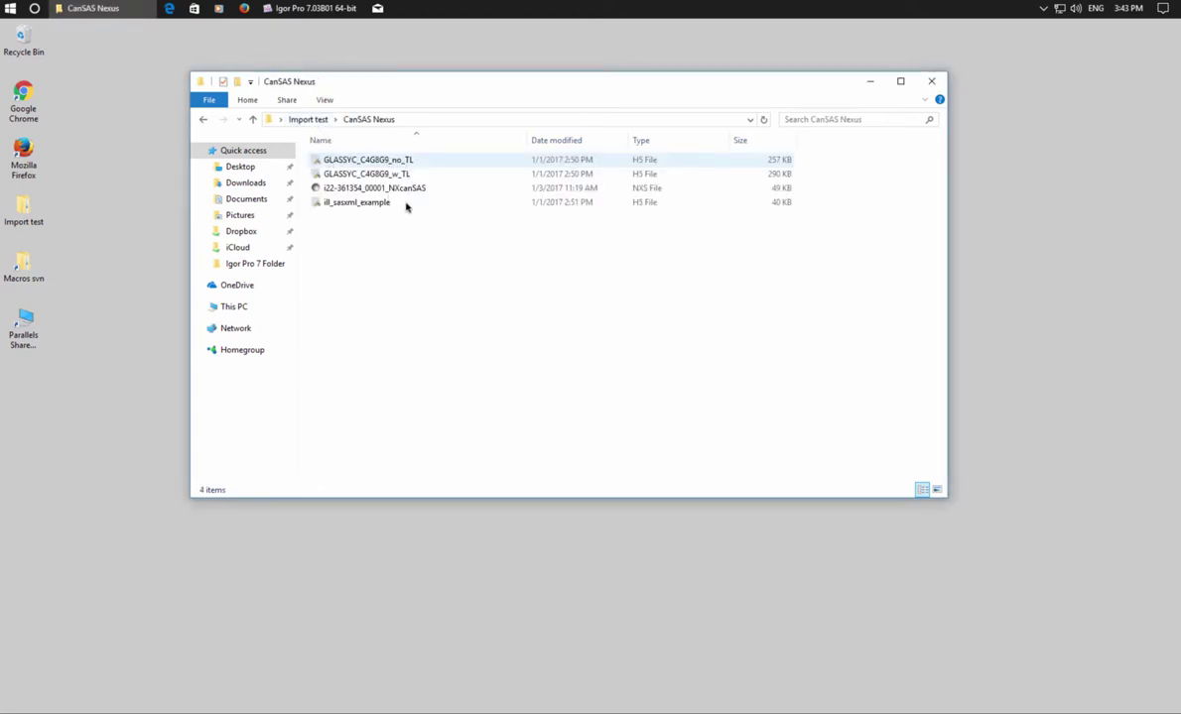
pyautogui.click(203, 119)
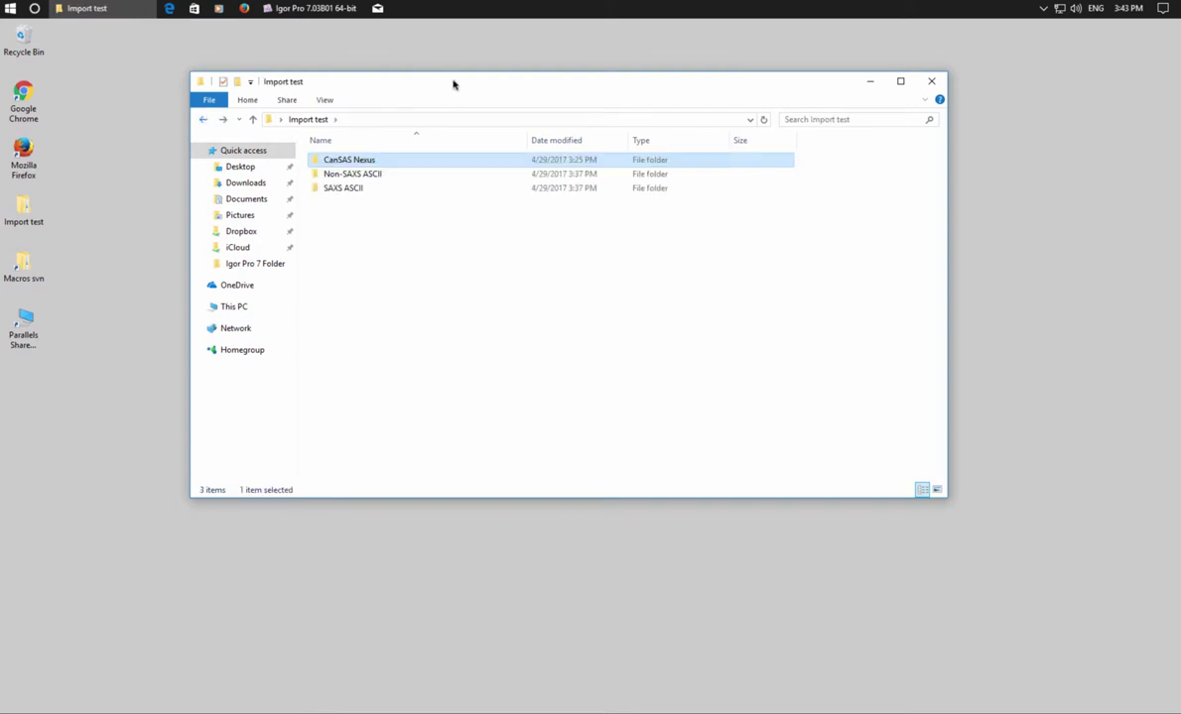
pyautogui.moveTo(453, 85); pyautogui.dragTo(480, 168)
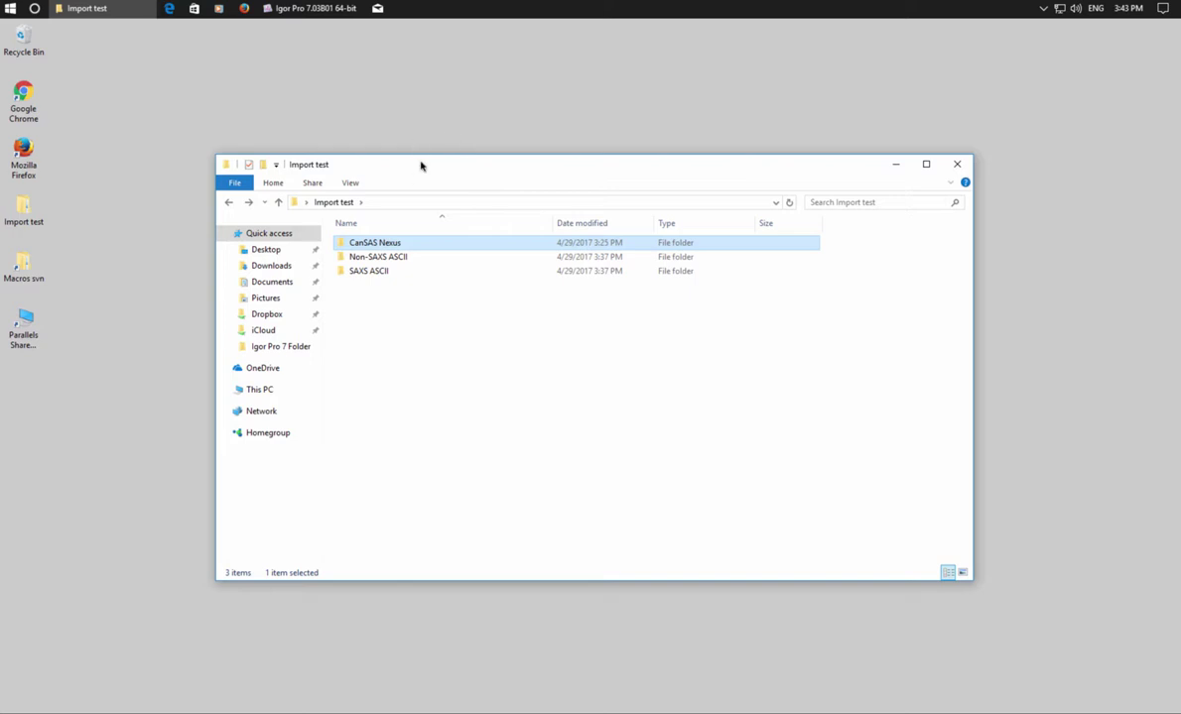
pyautogui.moveTo(422, 164); pyautogui.dragTo(390, 153)
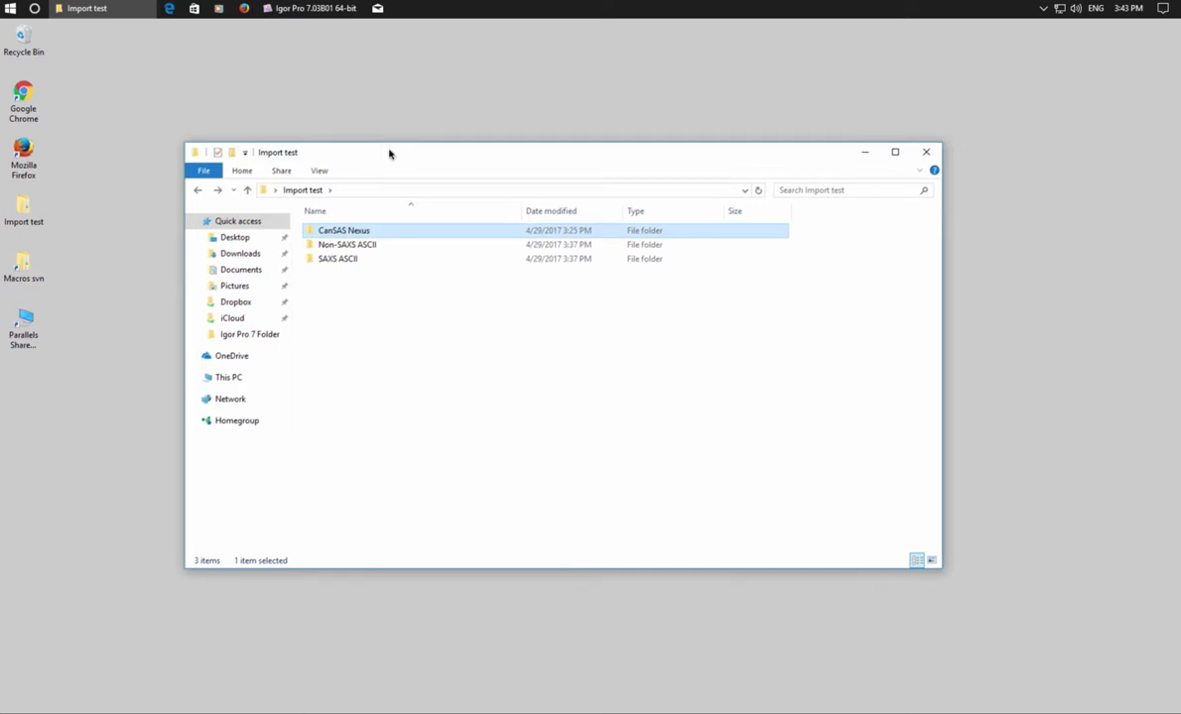
# Switch to Igor Pro and load the Irena SAS macros
pyautogui.click(327, 10)
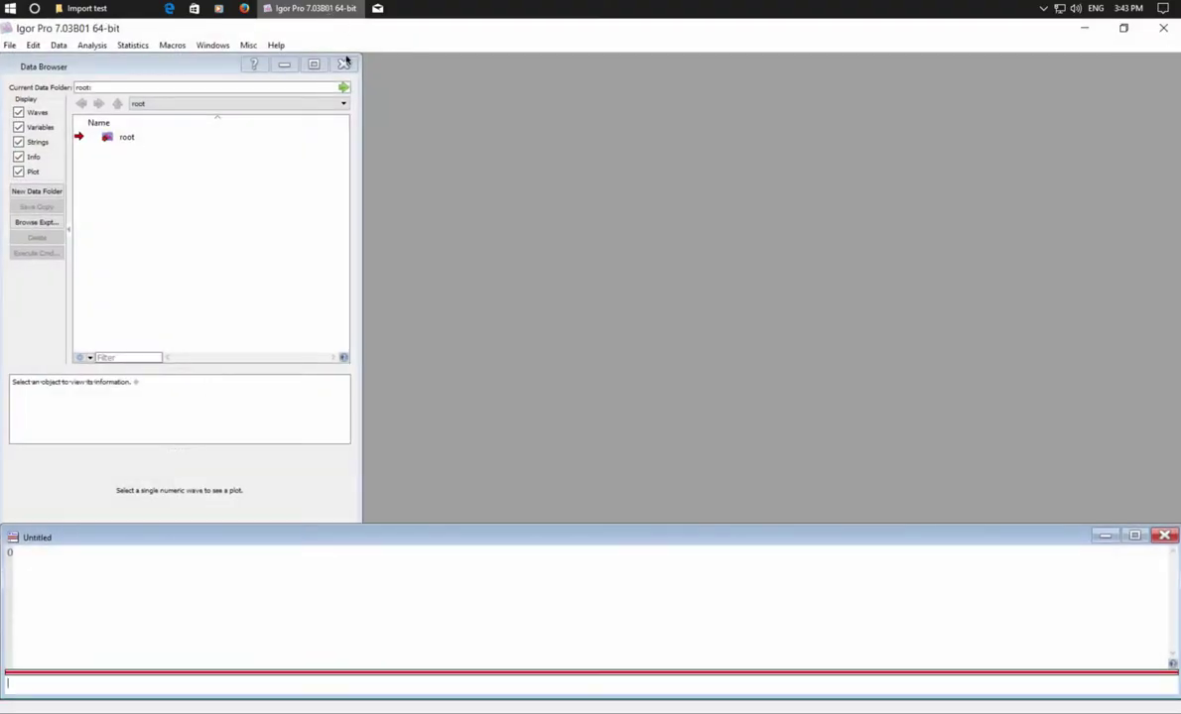
pyautogui.click(187, 61)
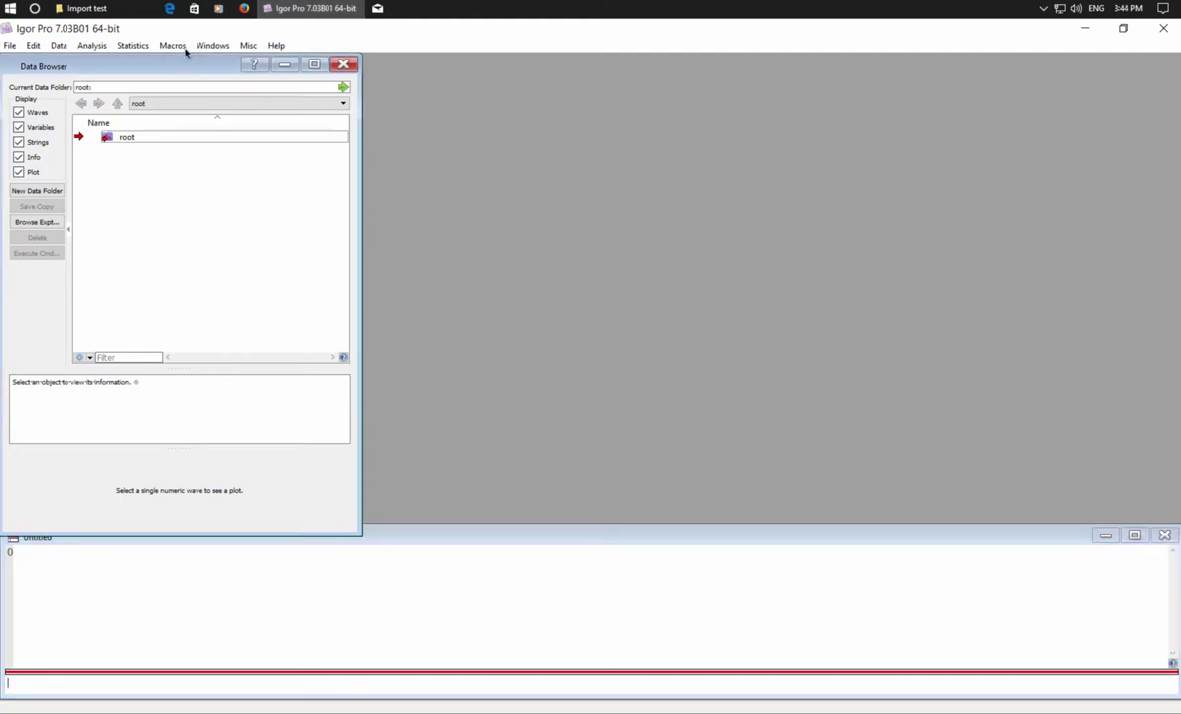
pyautogui.click(167, 45)
pyautogui.click(202, 112)
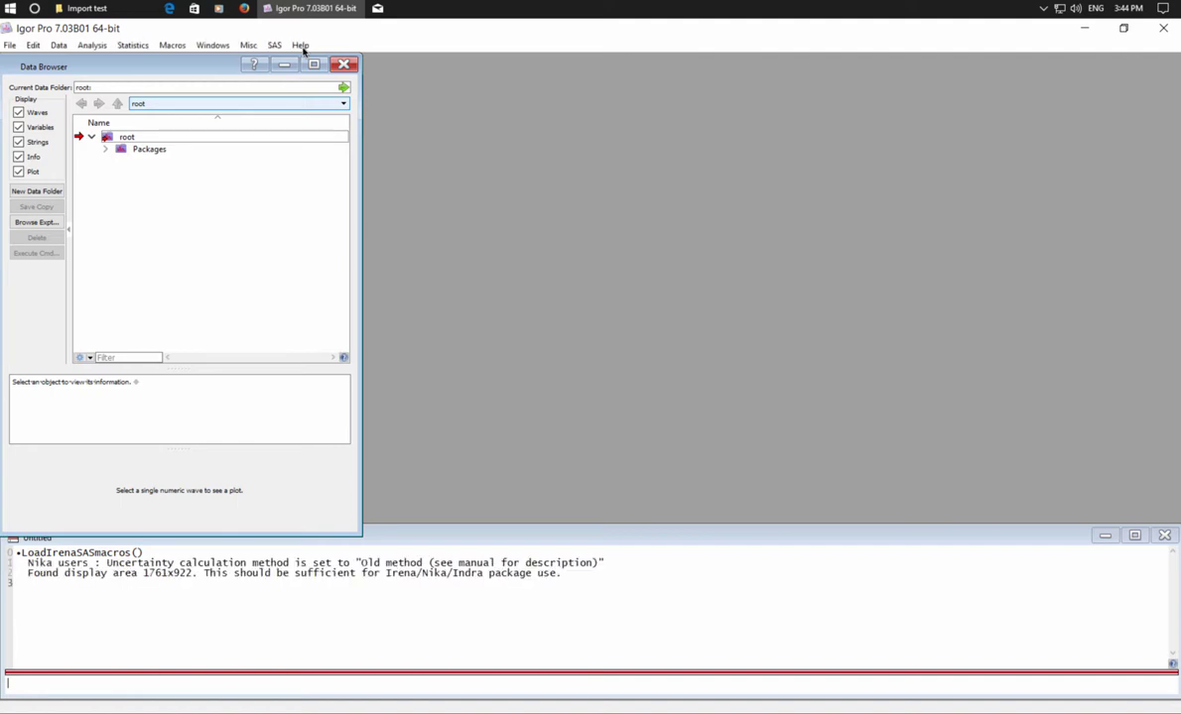
# Open Irena's import tool for ASCII SAS data and enlarge its window
pyautogui.click(273, 46)
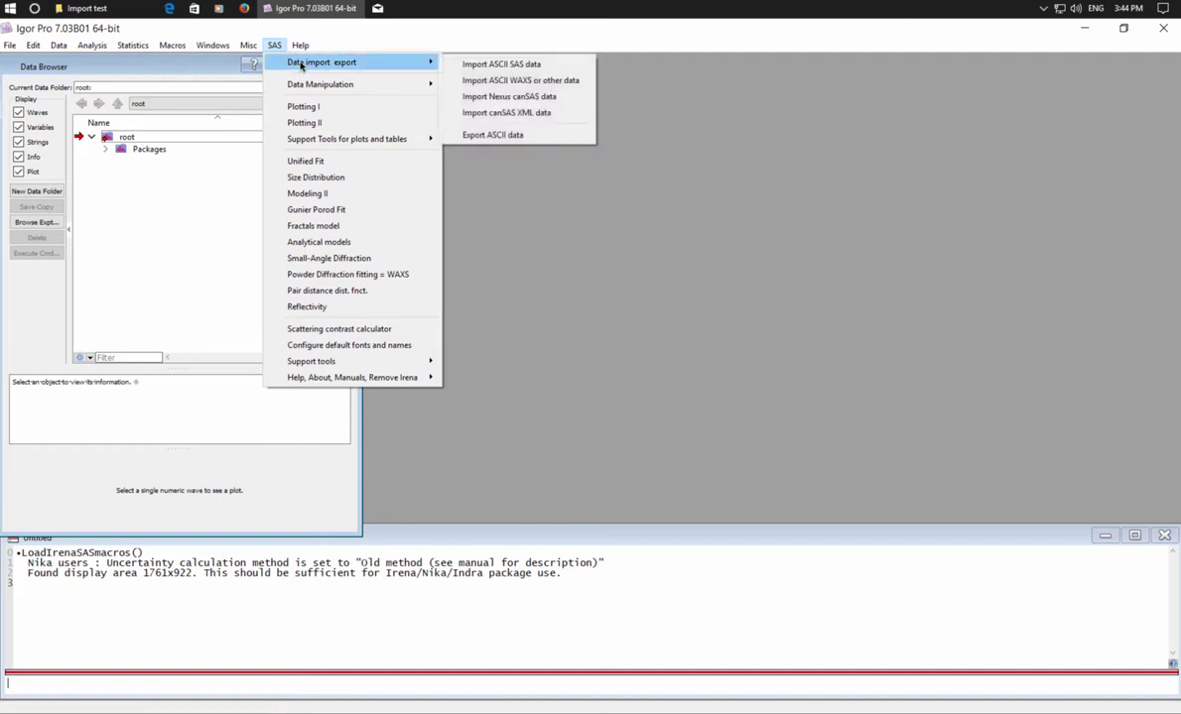
pyautogui.moveTo(396, 66)
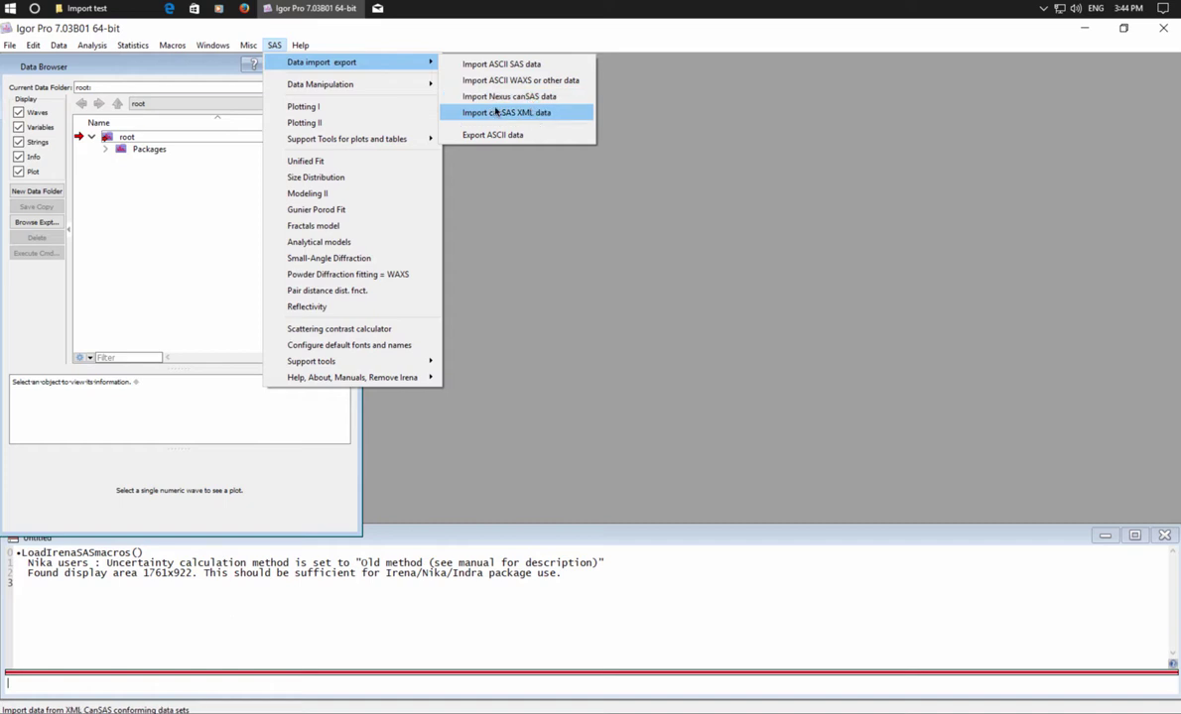
pyautogui.click(523, 67)
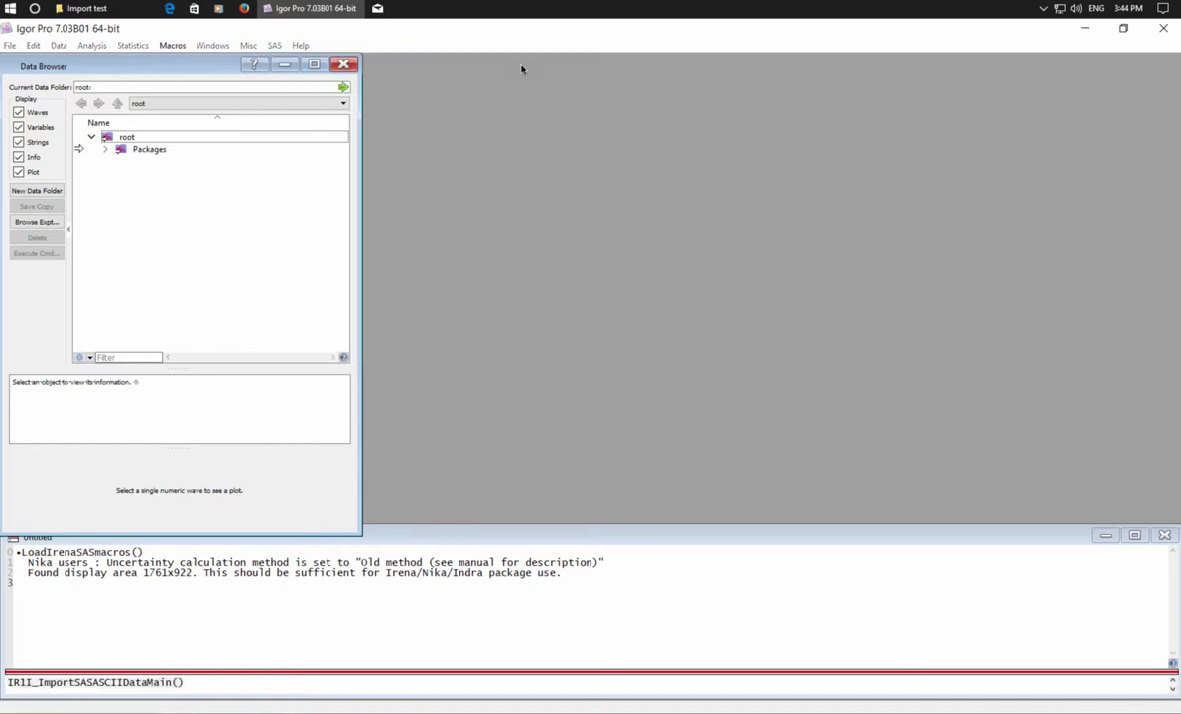
pyautogui.moveTo(151, 65)
pyautogui.mouseDown()
pyautogui.moveTo(173, 68)
pyautogui.moveTo(154, 64)
pyautogui.mouseUp()
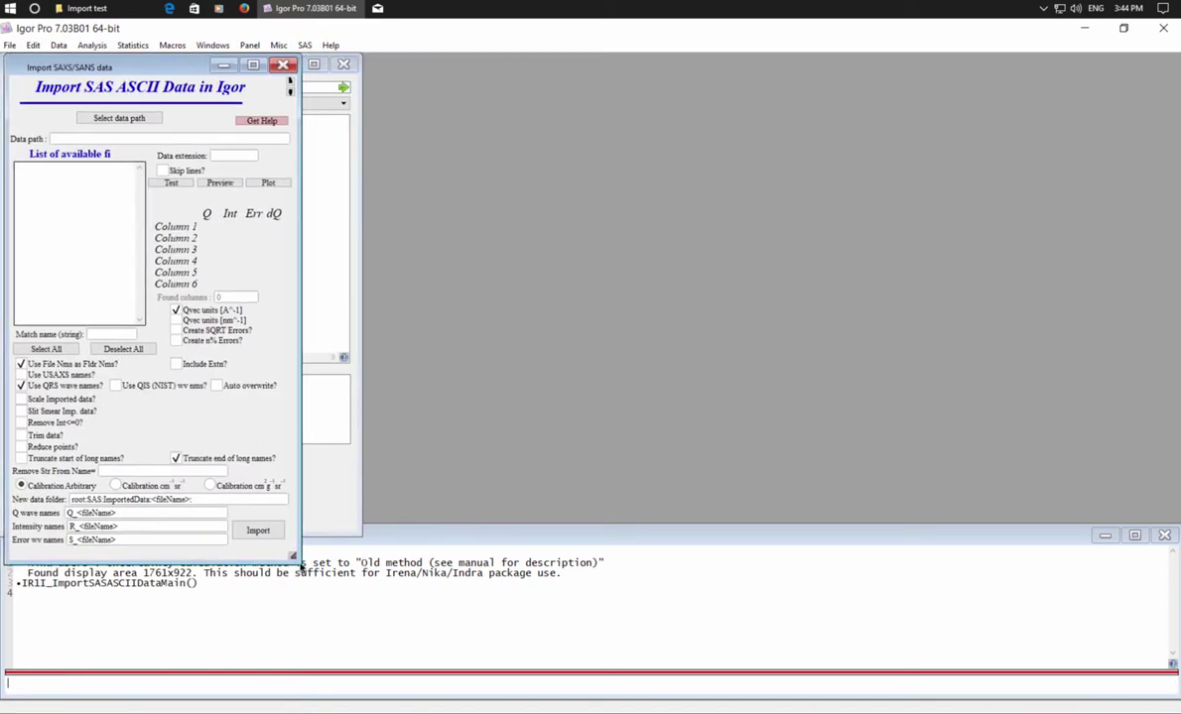
pyautogui.moveTo(300, 564); pyautogui.dragTo(456, 700)
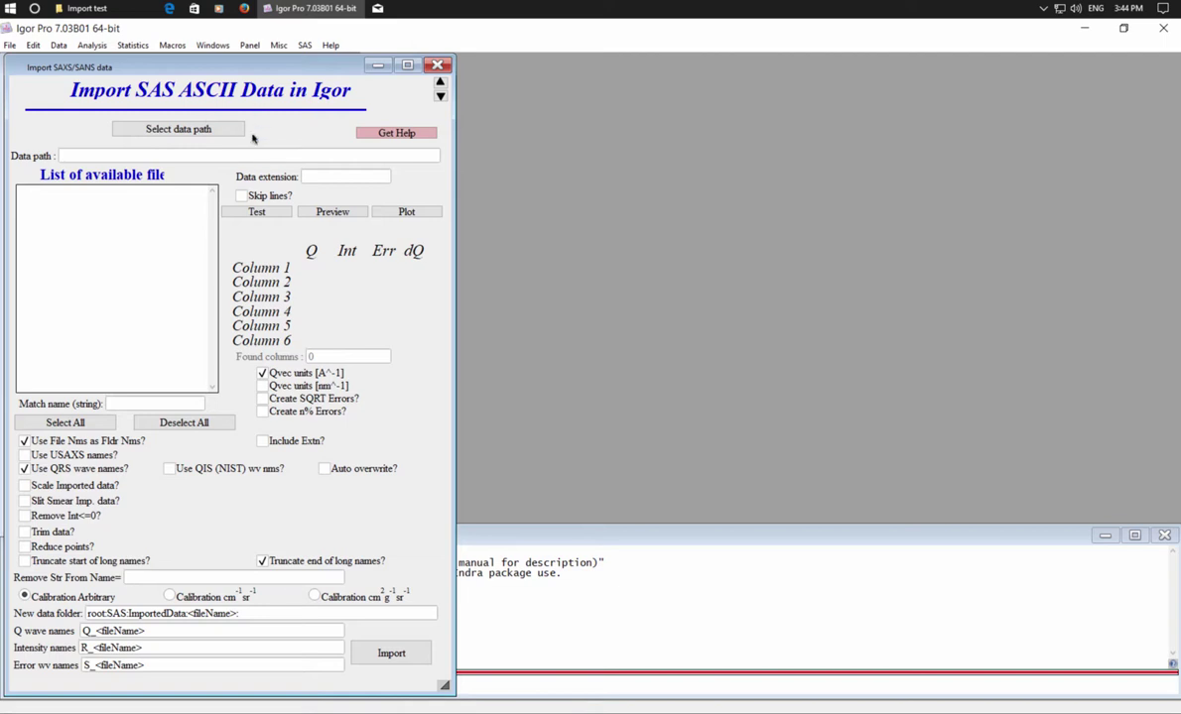
# Set the data path of the ASCII import to the SAXS ASCII folder inside Import test
pyautogui.click(263, 562)
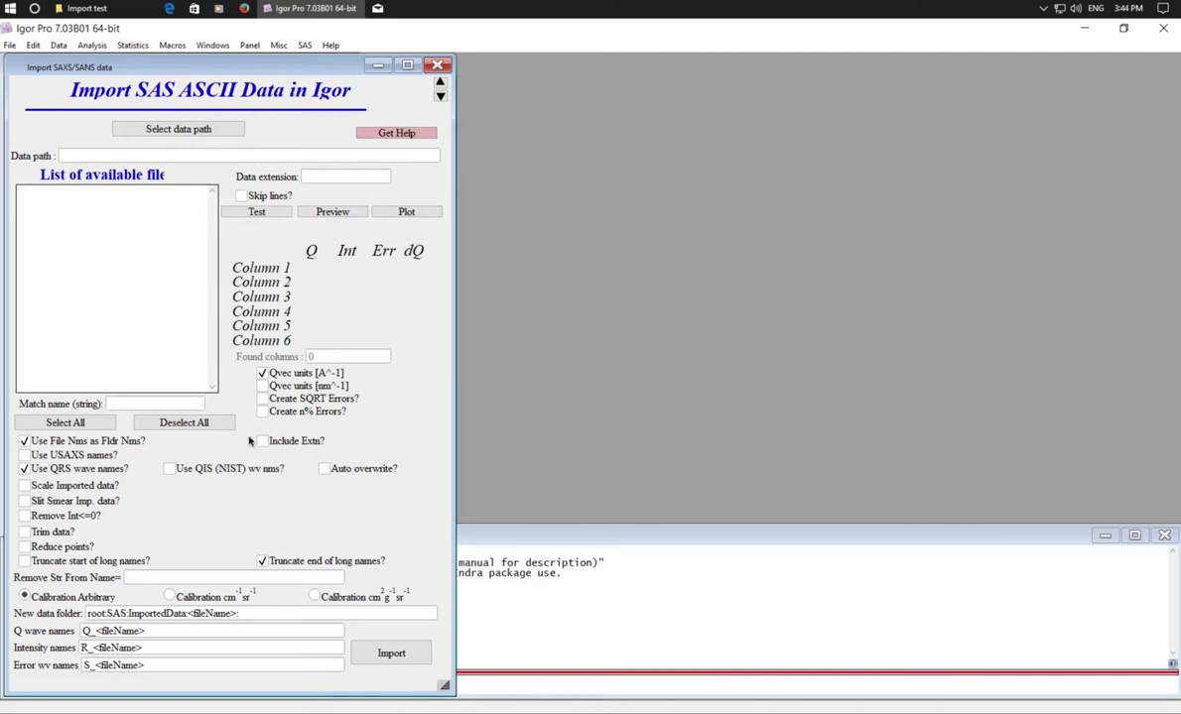
pyautogui.click(198, 131)
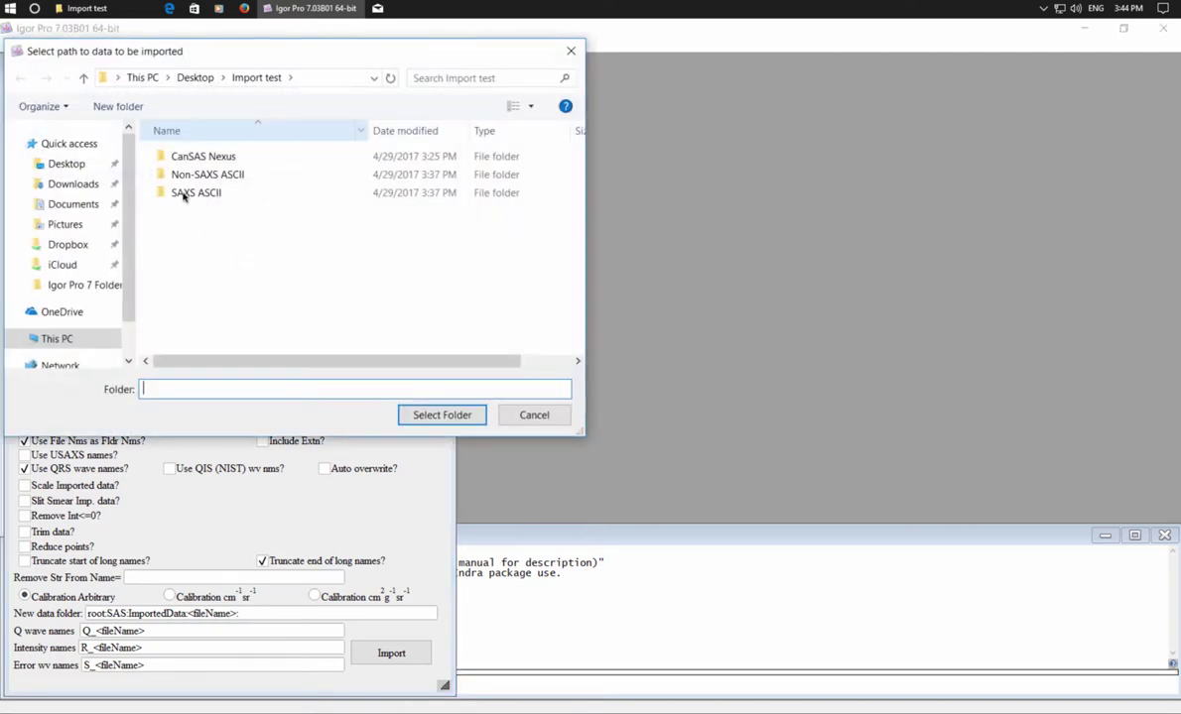
pyautogui.doubleClick(184, 194)
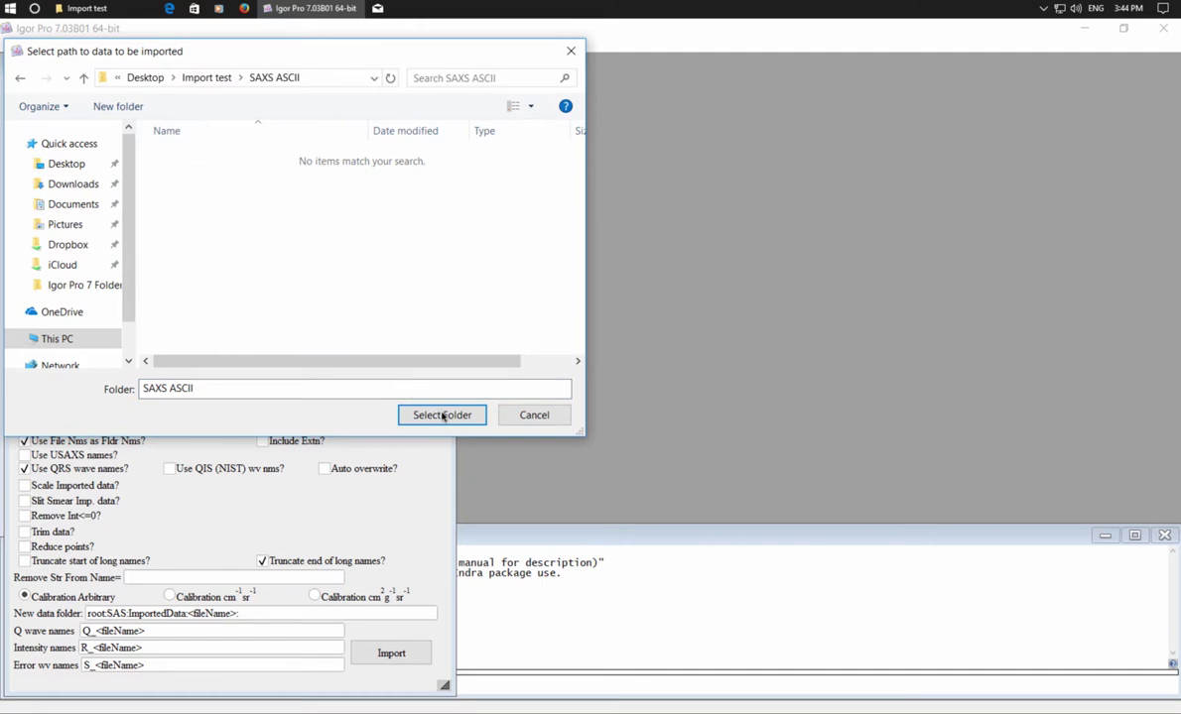
pyautogui.click(443, 414)
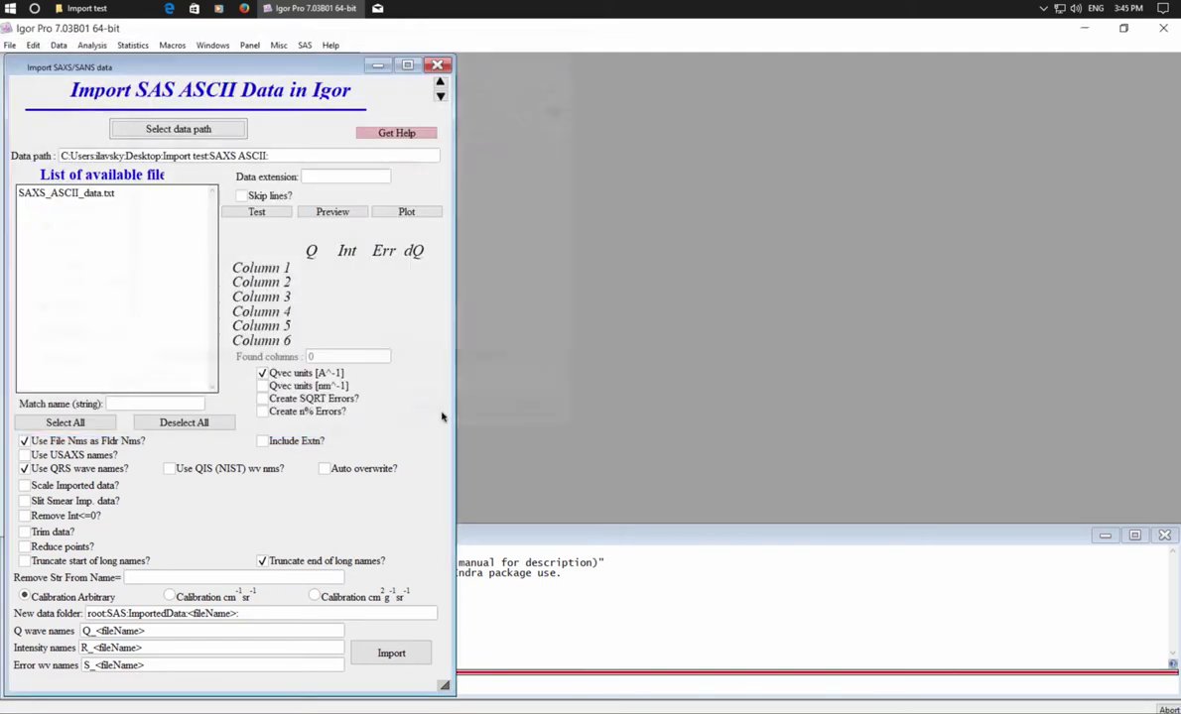
# Select SAXS_ASCII_data.txt, test how it reads in and show a preview of its contents
pyautogui.click(73, 194)
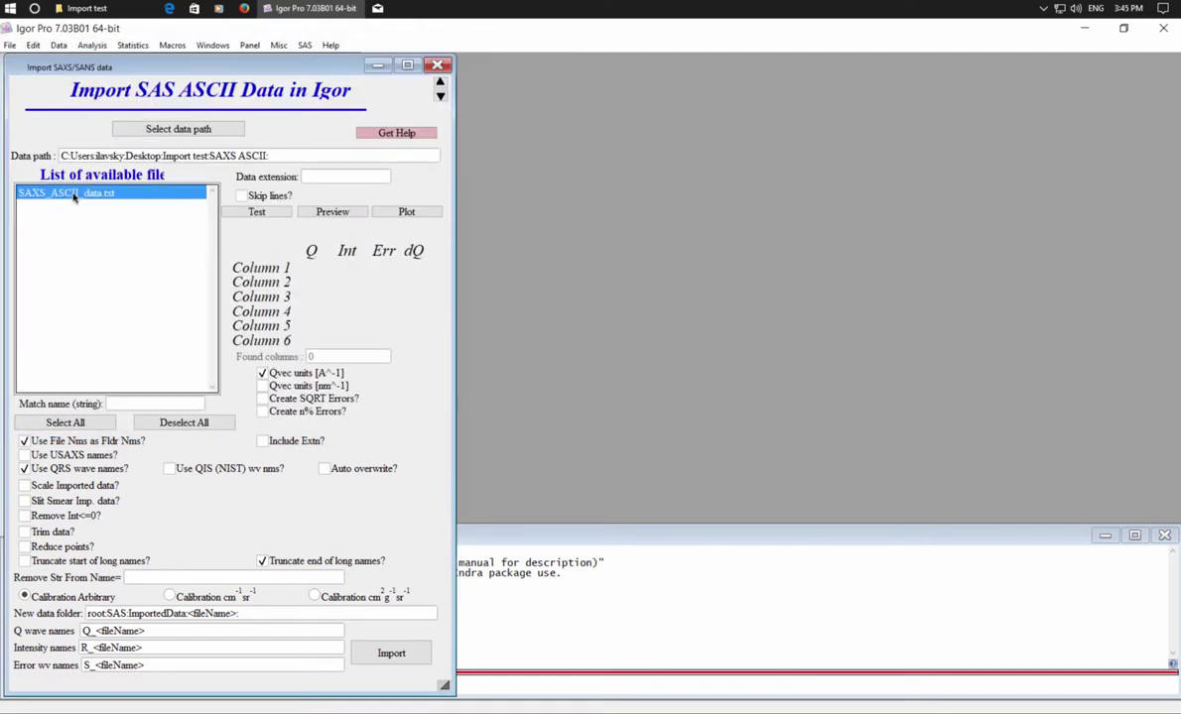
pyautogui.click(264, 211)
pyautogui.click(336, 213)
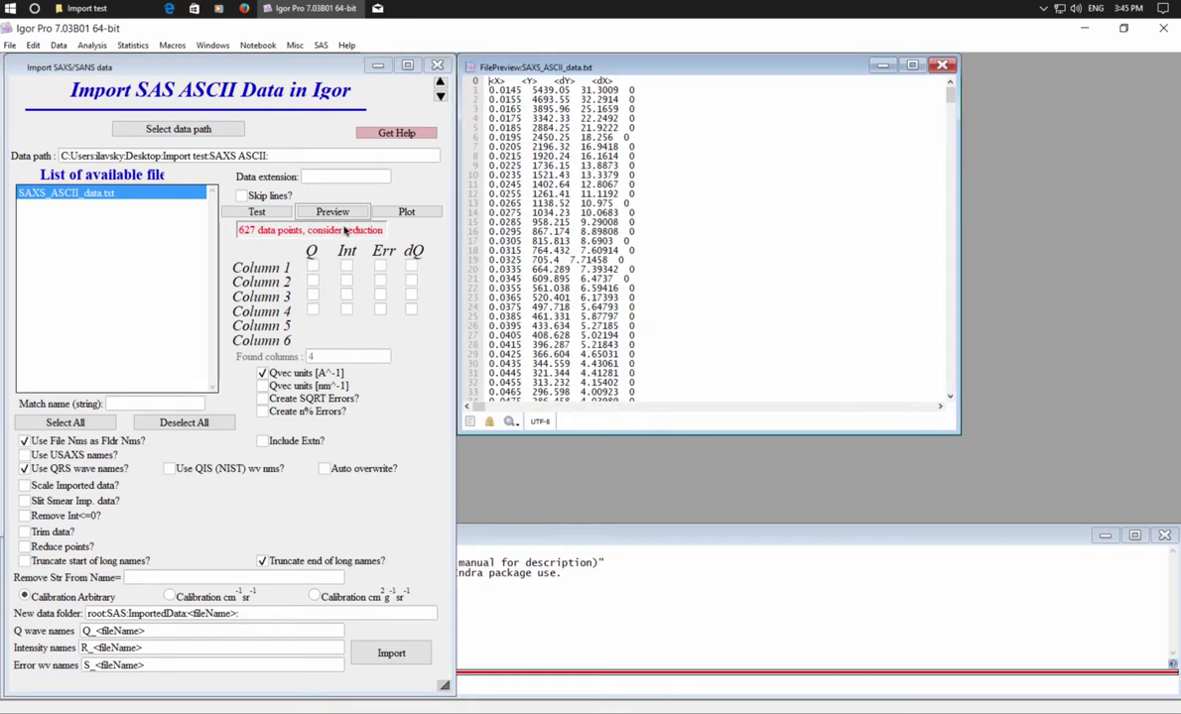
pyautogui.click(79, 195)
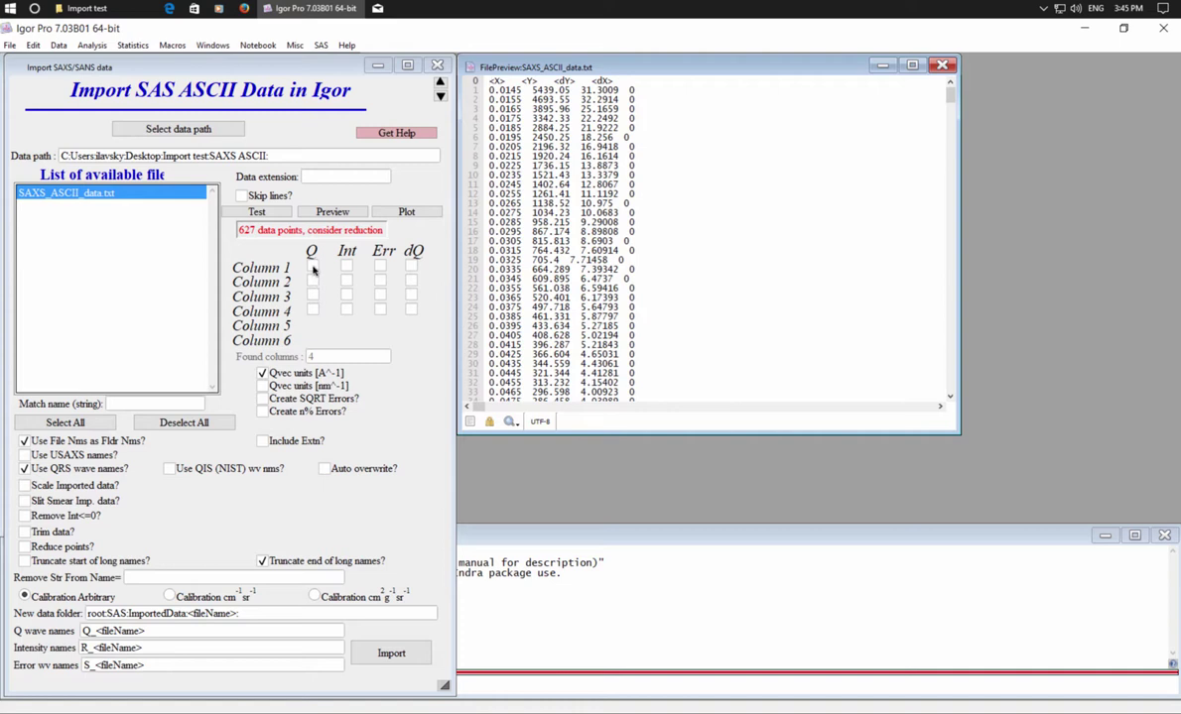
# Assign column 1 to Q, column 2 to intensity and column 3 to error
pyautogui.click(313, 266)
pyautogui.click(346, 281)
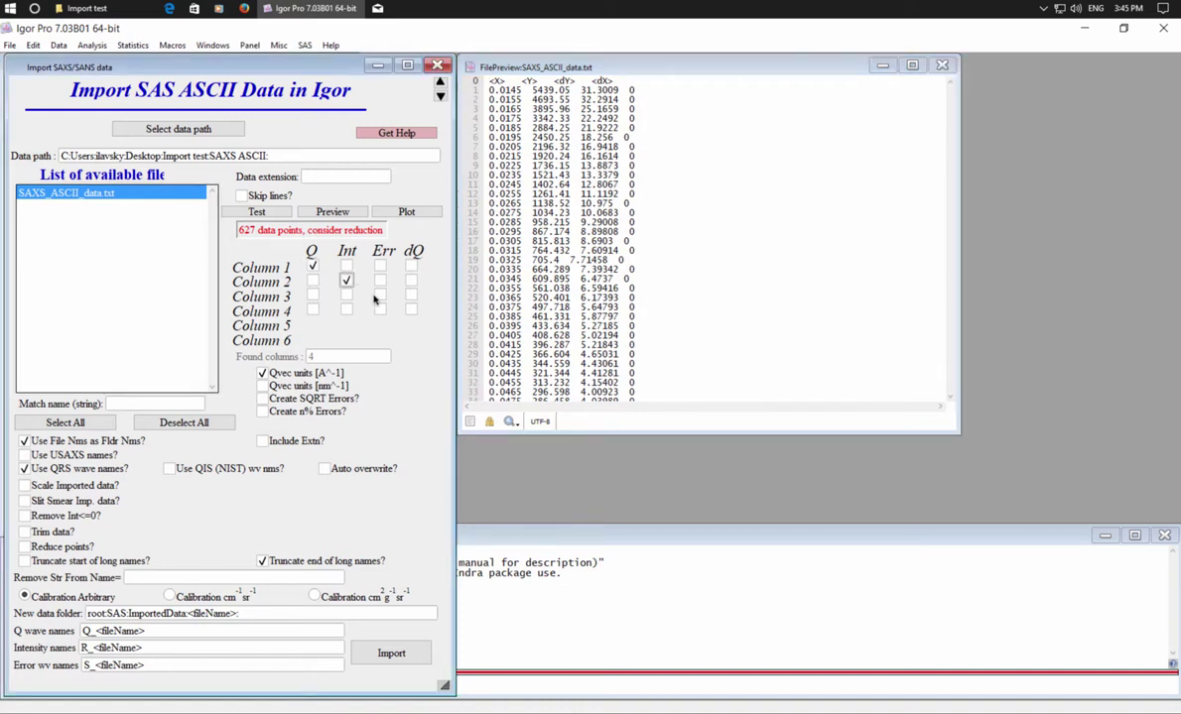
pyautogui.click(380, 294)
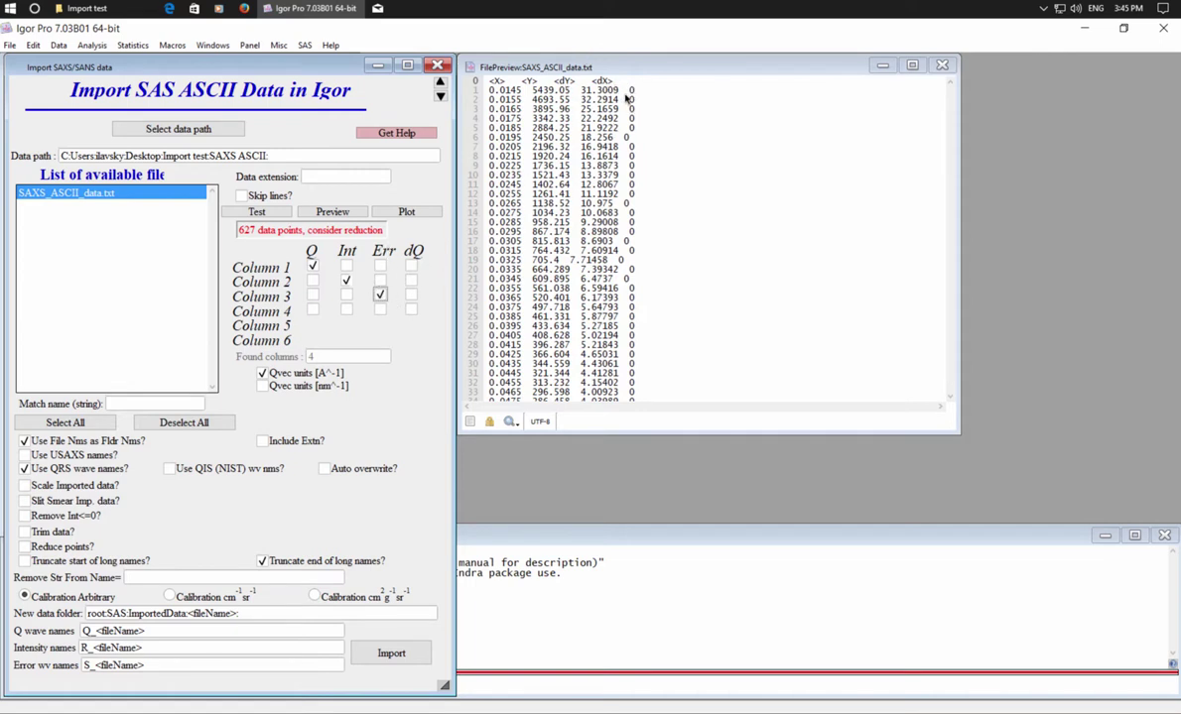
# Examine the data rows in the file preview down to the end and return to the first rows
pyautogui.click(870, 104)
pyautogui.scroll(-15, 942, 172)
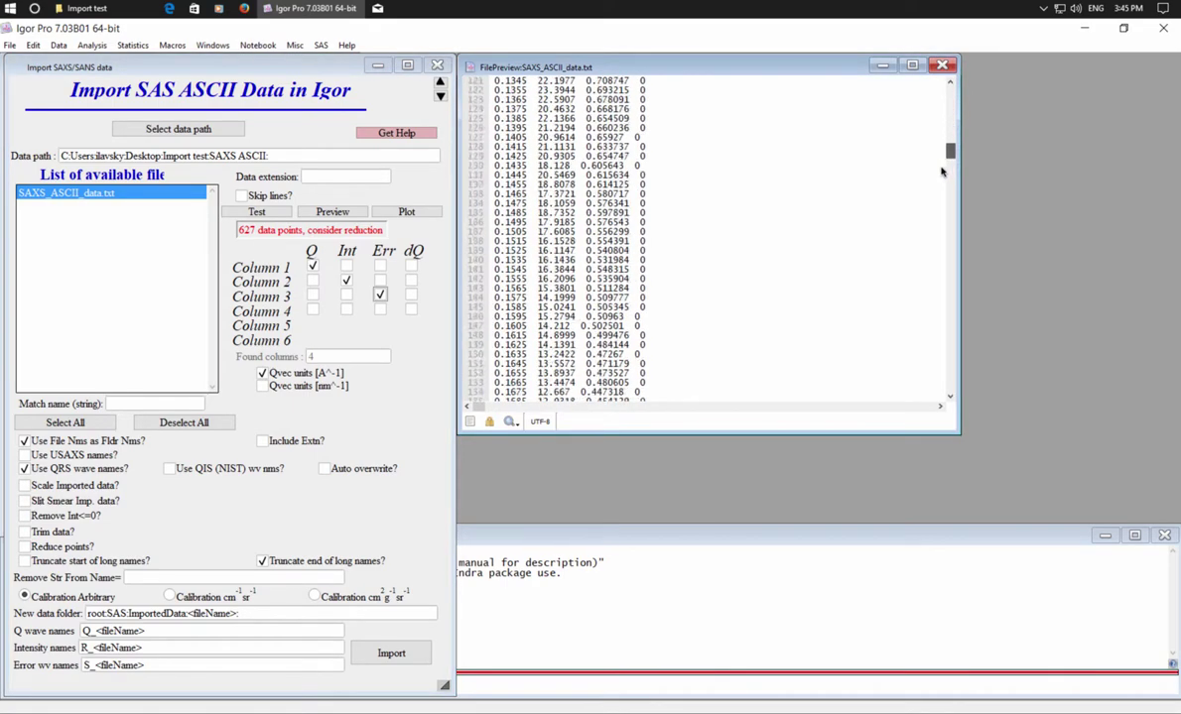
pyautogui.scroll(-20, 942, 171)
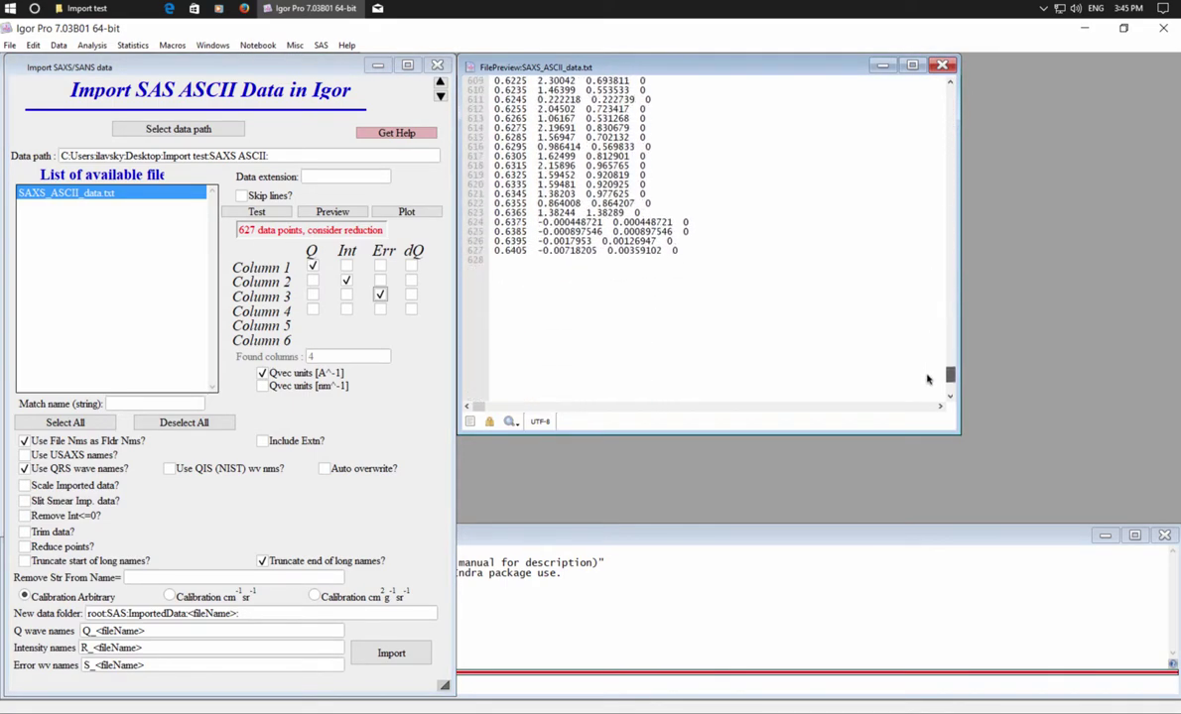
pyautogui.moveTo(949, 375); pyautogui.dragTo(950, 74)
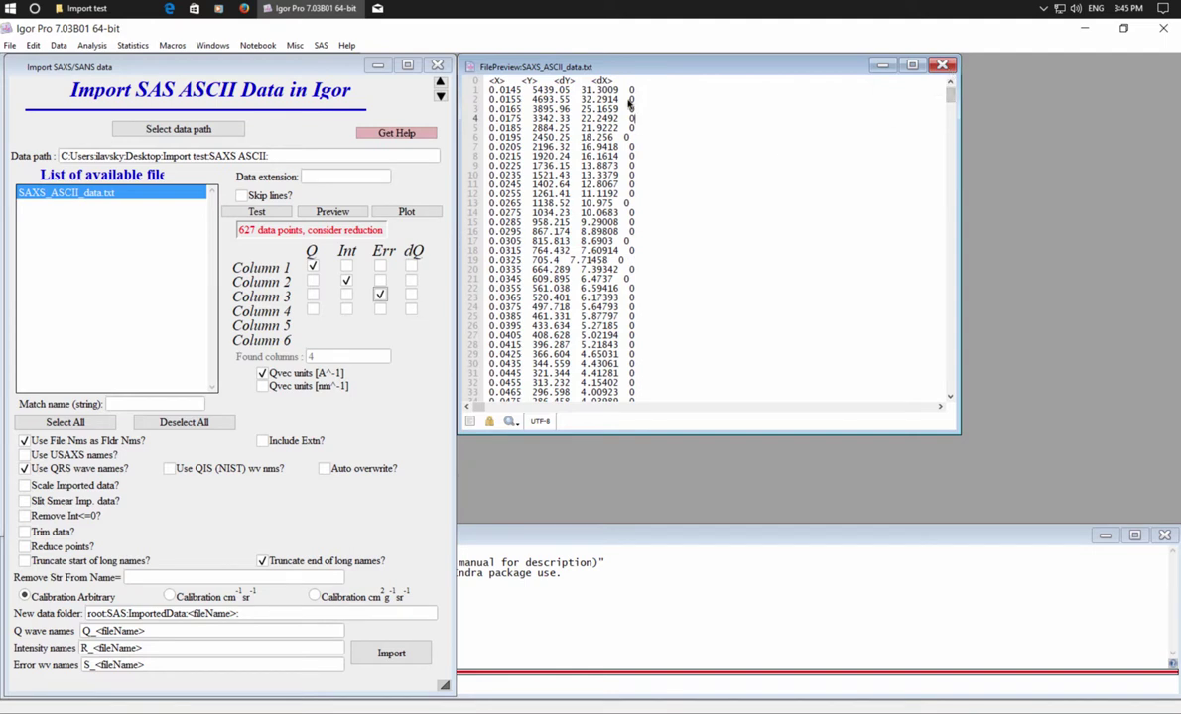
# Plot the SAXS_ASCII_data.txt data and move the graph so that the preview's first columns stay readable
pyautogui.click(406, 212)
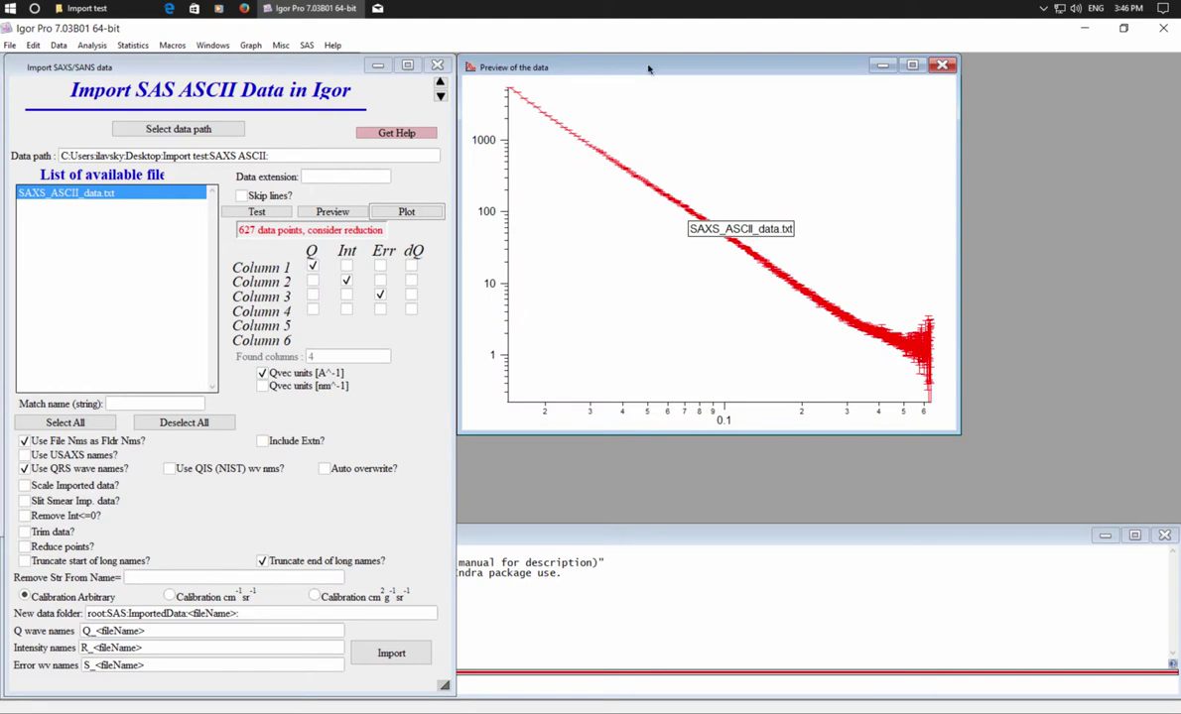
pyautogui.moveTo(647, 65); pyautogui.dragTo(698, 166)
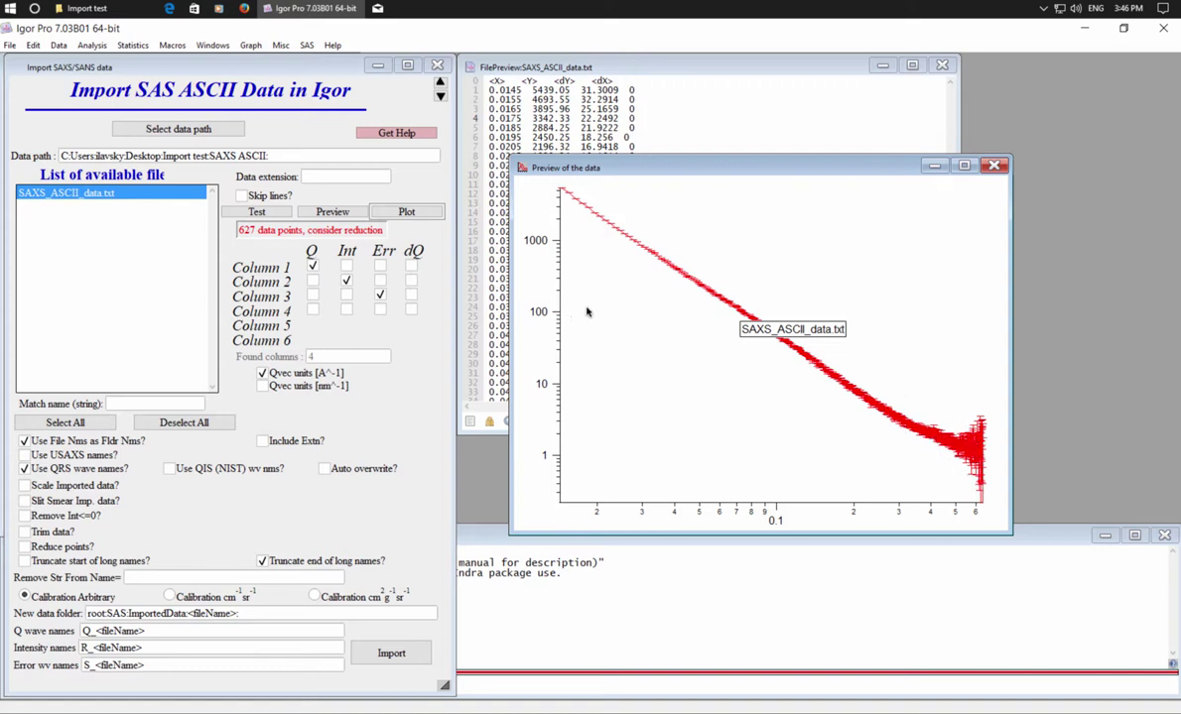
pyautogui.moveTo(622, 163); pyautogui.dragTo(767, 77)
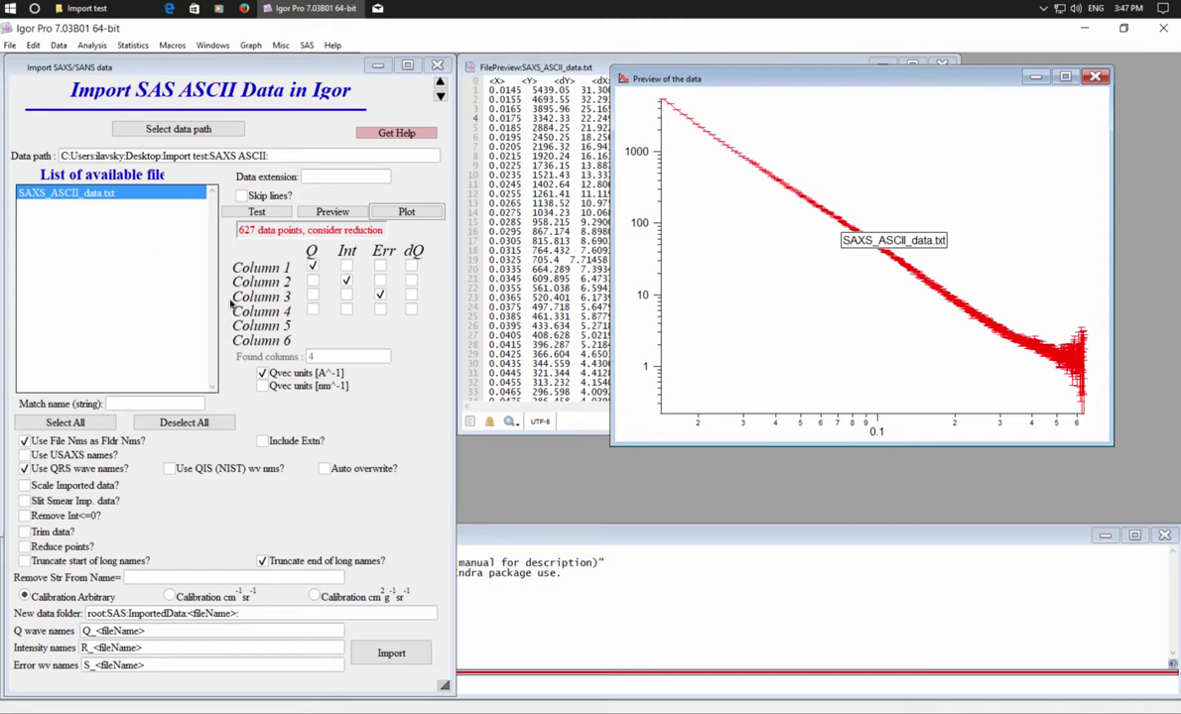
# Try filtering the file list by the extensions dat and txt and by the name match string SAXS
pyautogui.click(317, 178)
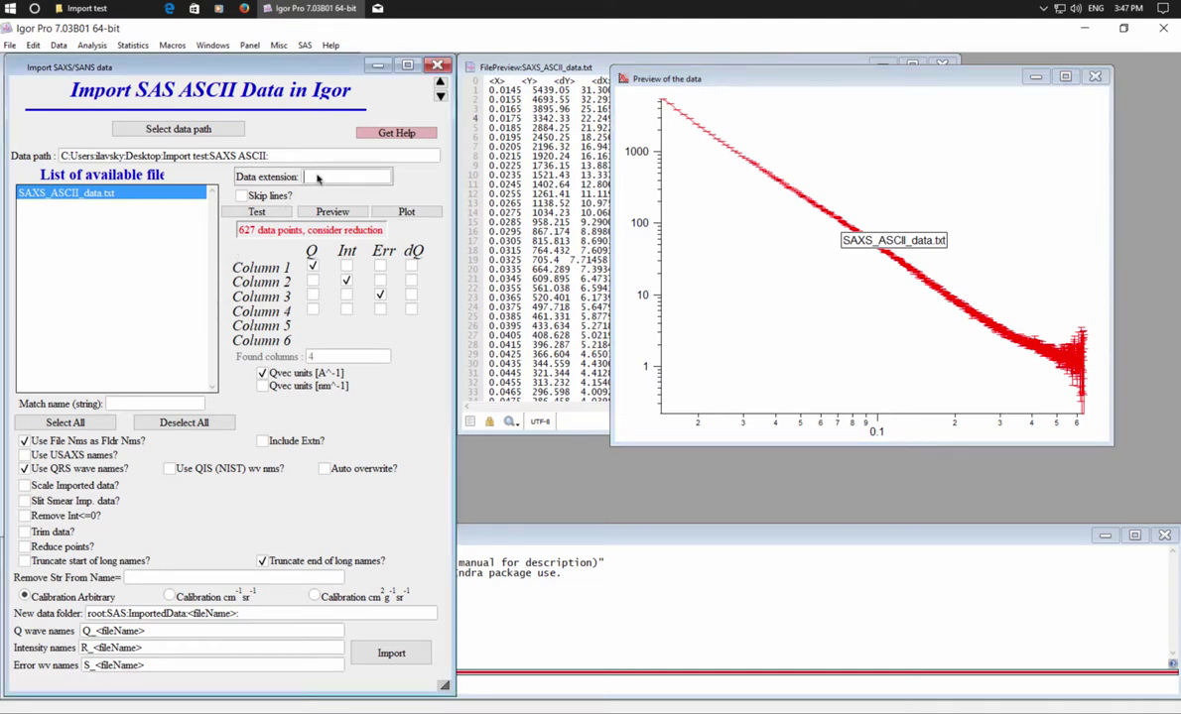
pyautogui.write('dat')
pyautogui.press('Return')
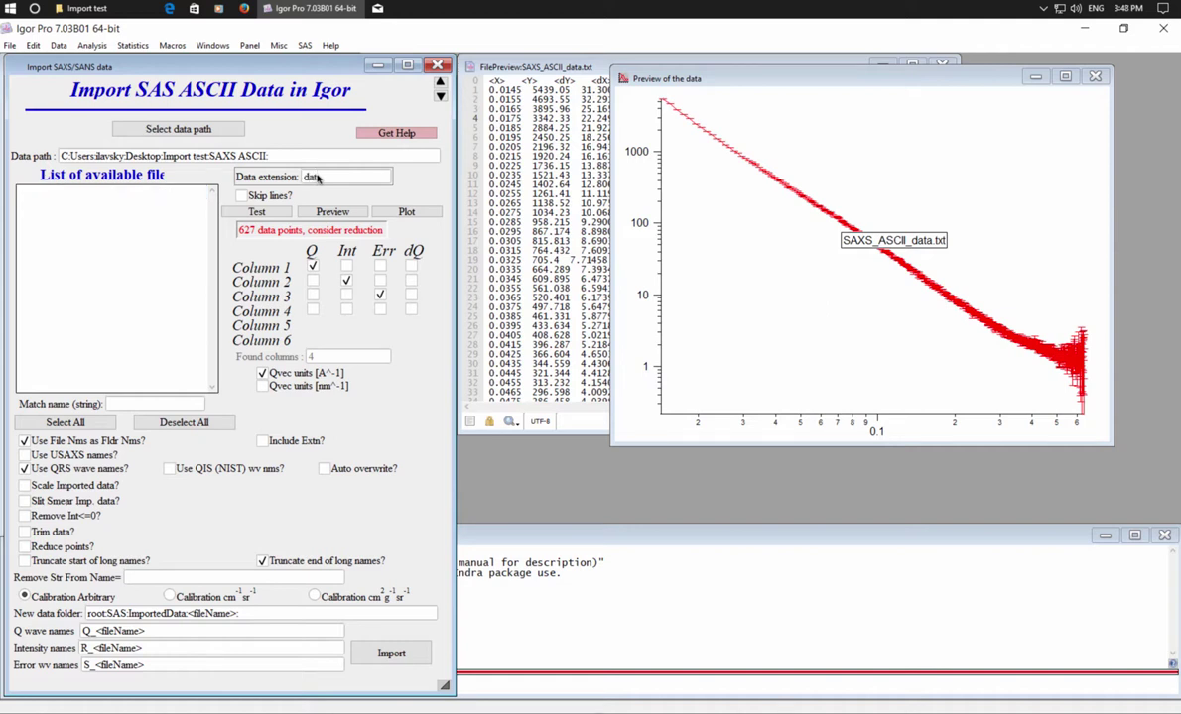
pyautogui.press('BackSpace')
pyautogui.press('Return')
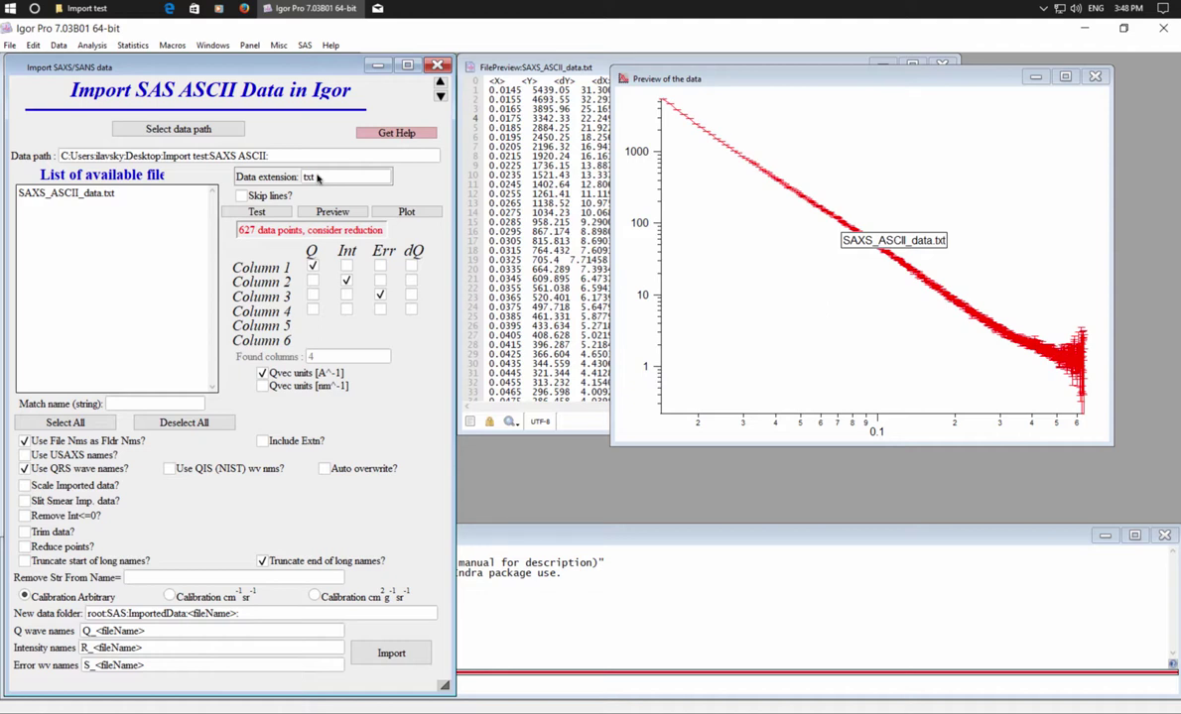
pyautogui.click(109, 405)
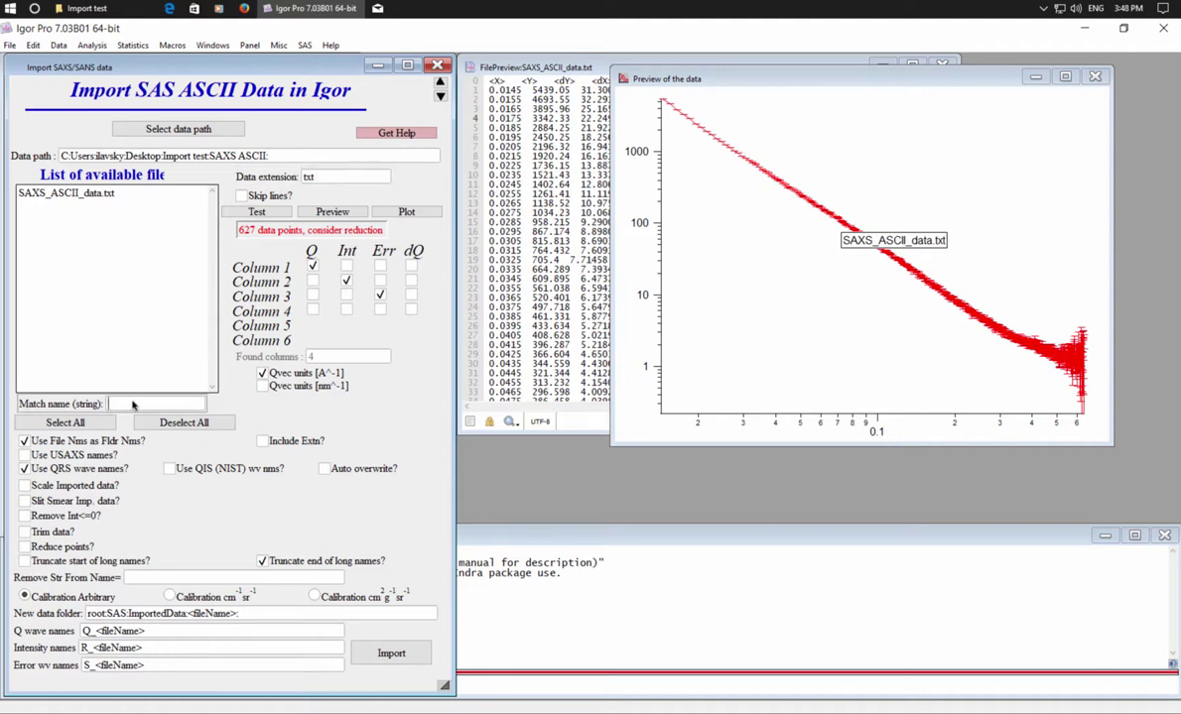
pyautogui.write('SAXS')
# Clear the data extension and name match filters and reselect SAXS_ASCII_data.txt
pyautogui.click(337, 177)
pyautogui.press('BackSpace')
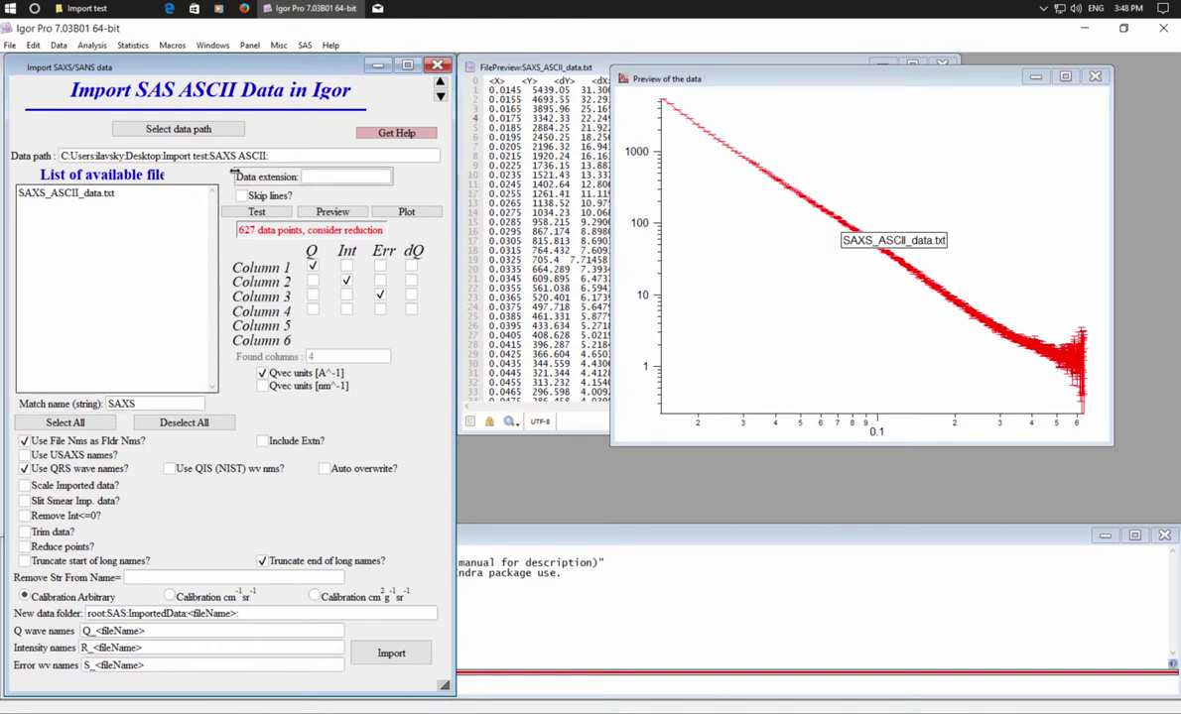
pyautogui.click(159, 403)
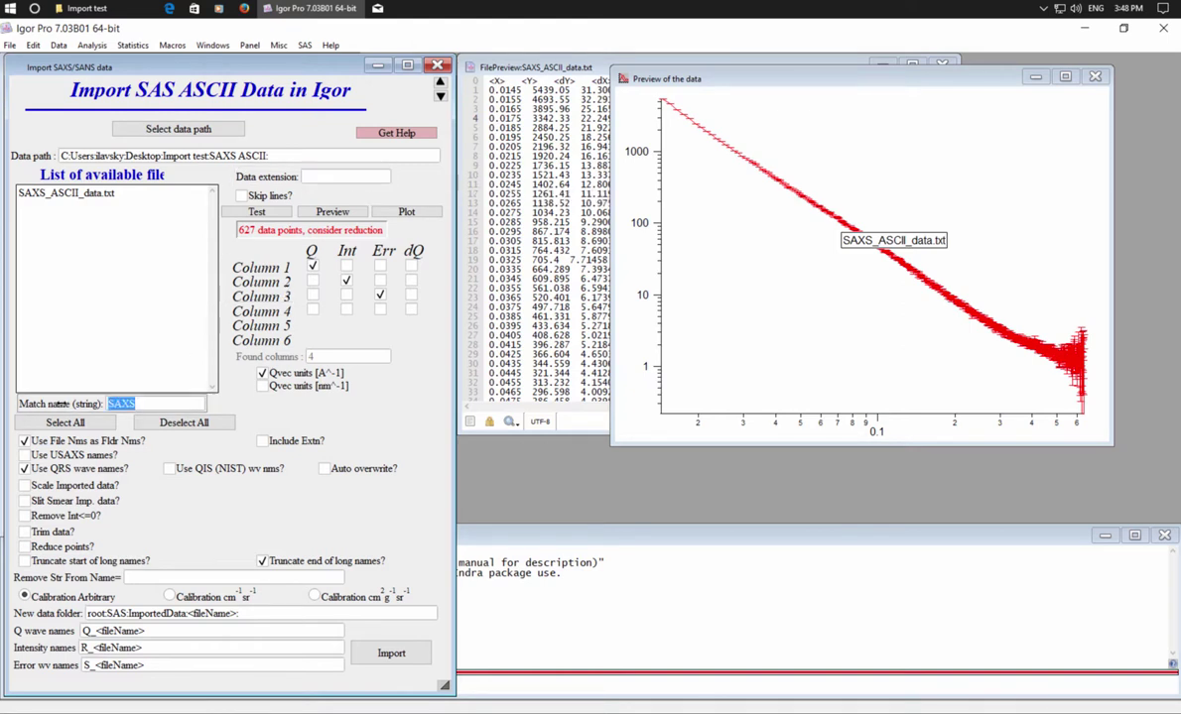
pyautogui.press('BackSpace')
pyautogui.click(71, 188)
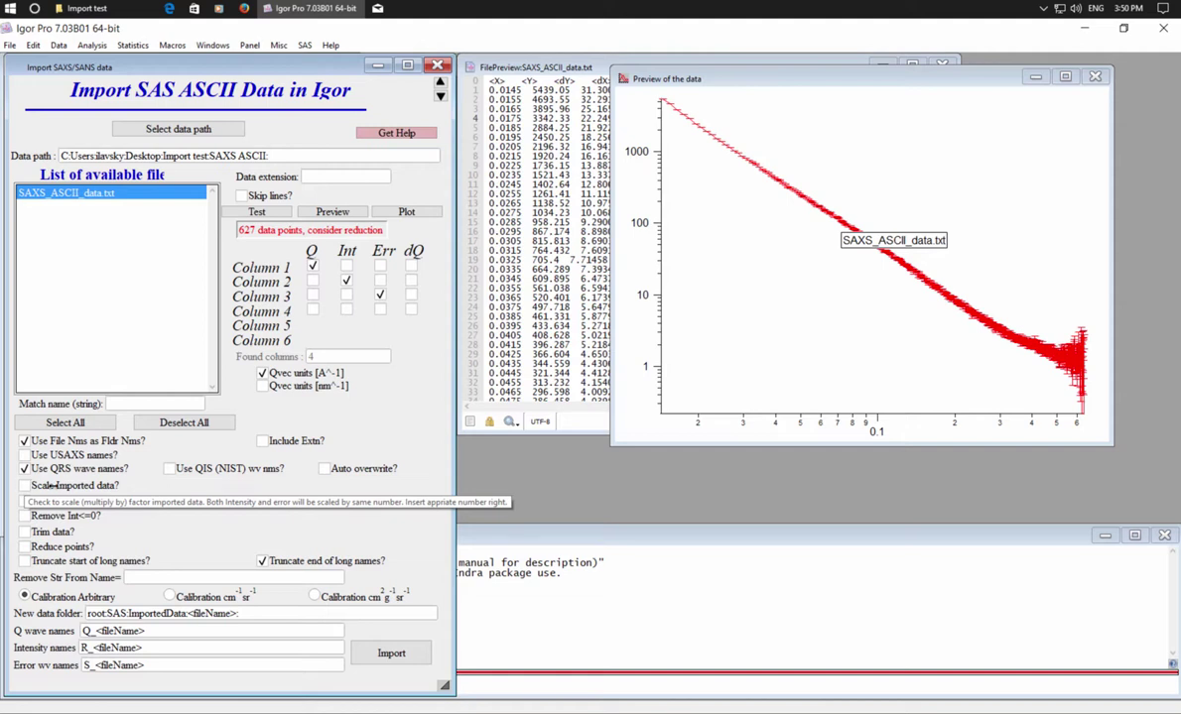
# Try the options for scaling and slit smearing the imported data, and switch both off again
pyautogui.click(26, 485)
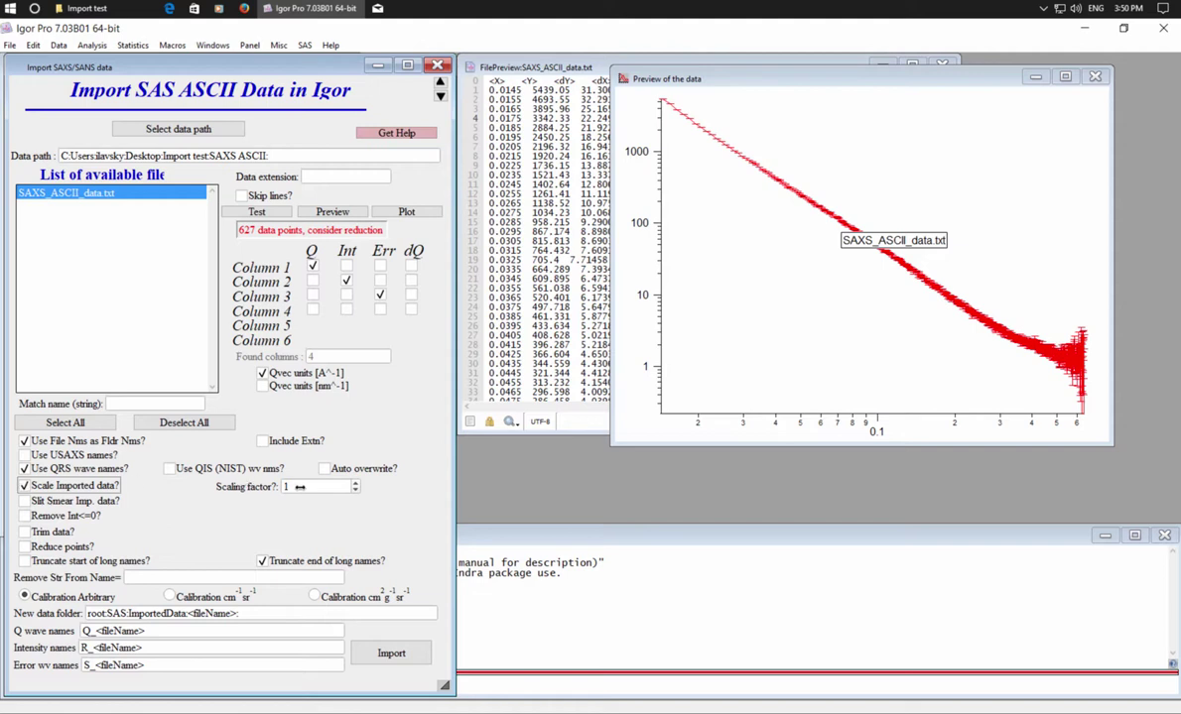
pyautogui.click(23, 485)
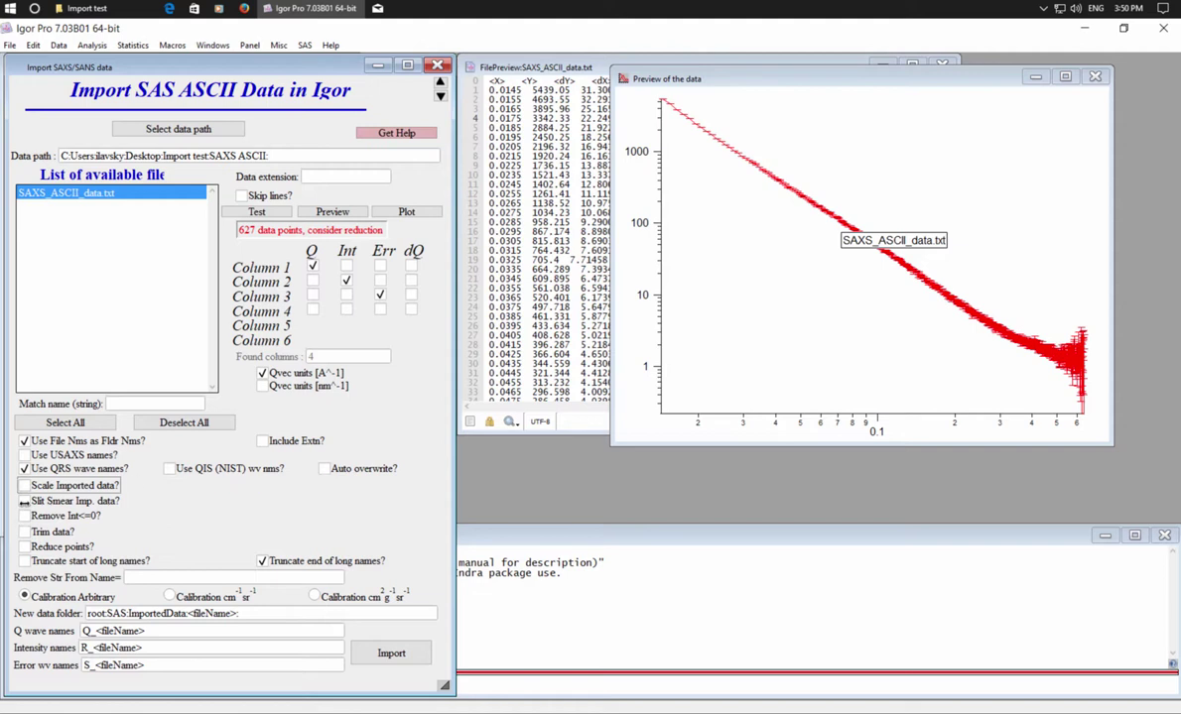
pyautogui.click(23, 501)
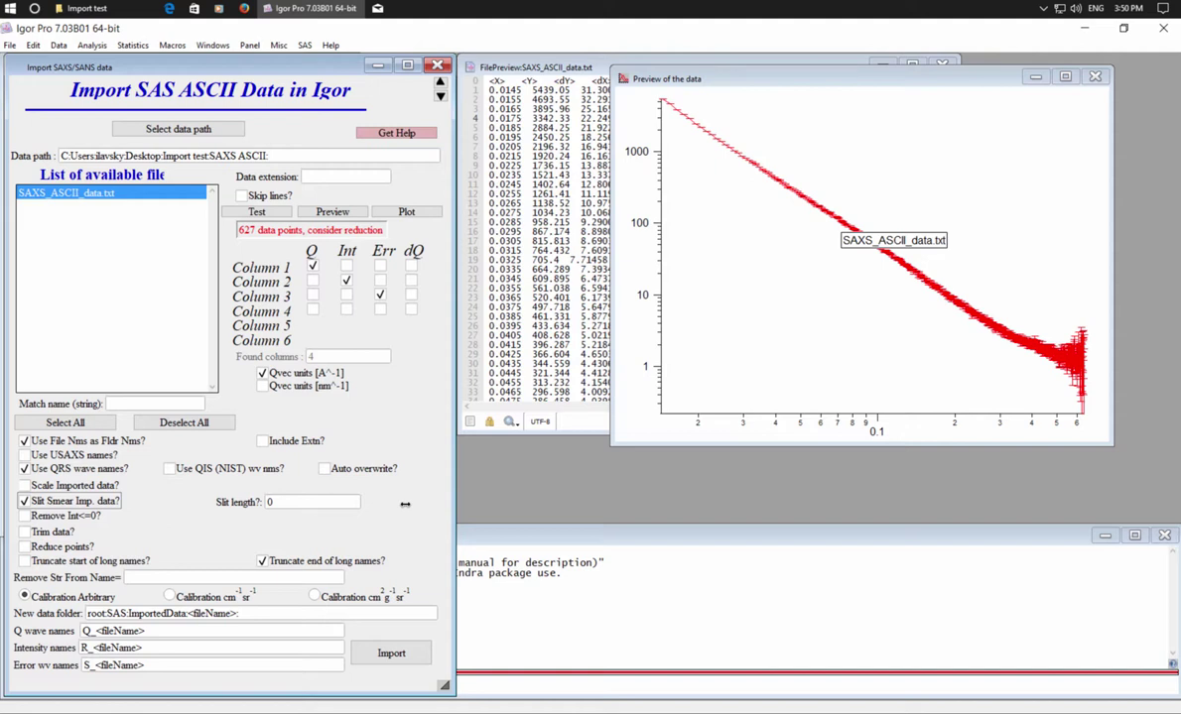
pyautogui.click(311, 502)
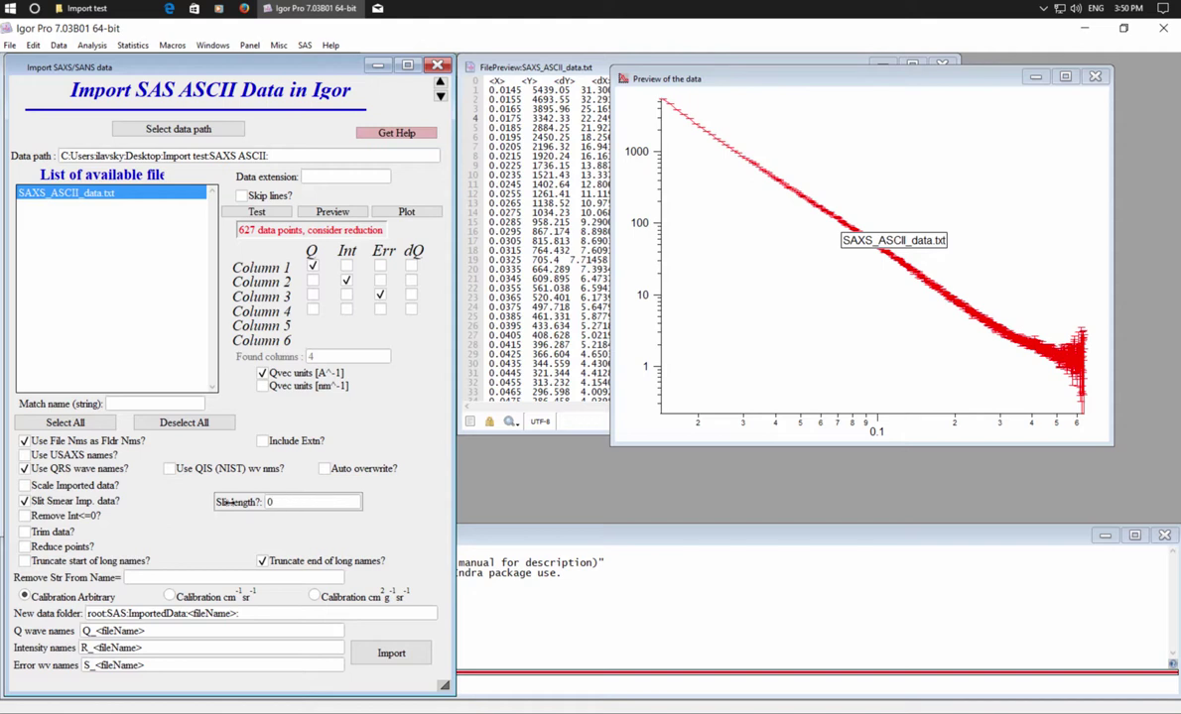
pyautogui.click(24, 501)
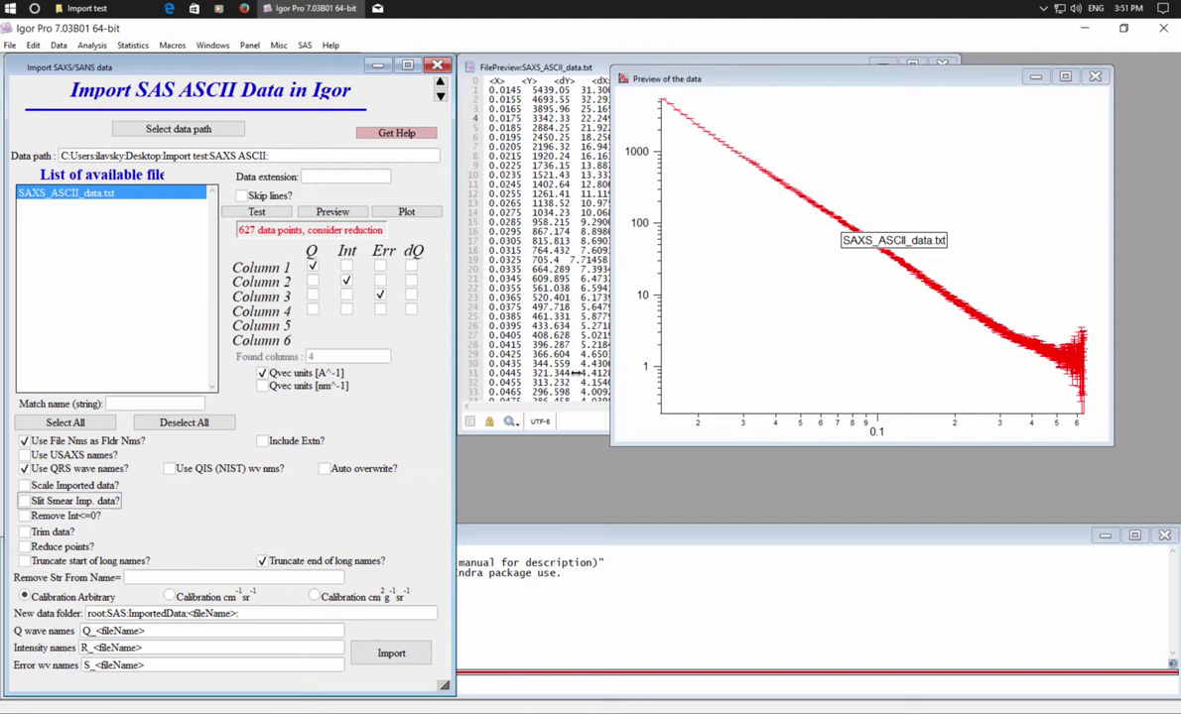
# Try the data trimming option with its Qmin and Qmax limits, and switch it off again
pyautogui.click(23, 531)
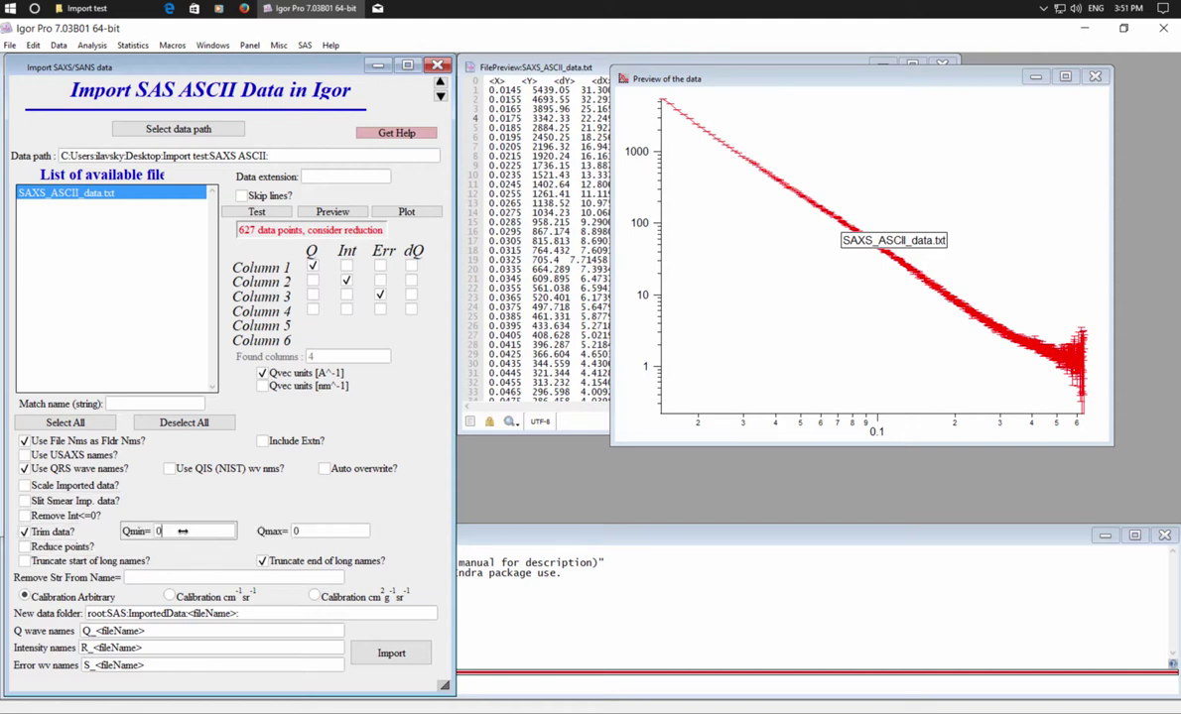
pyautogui.click(179, 532)
pyautogui.click(25, 532)
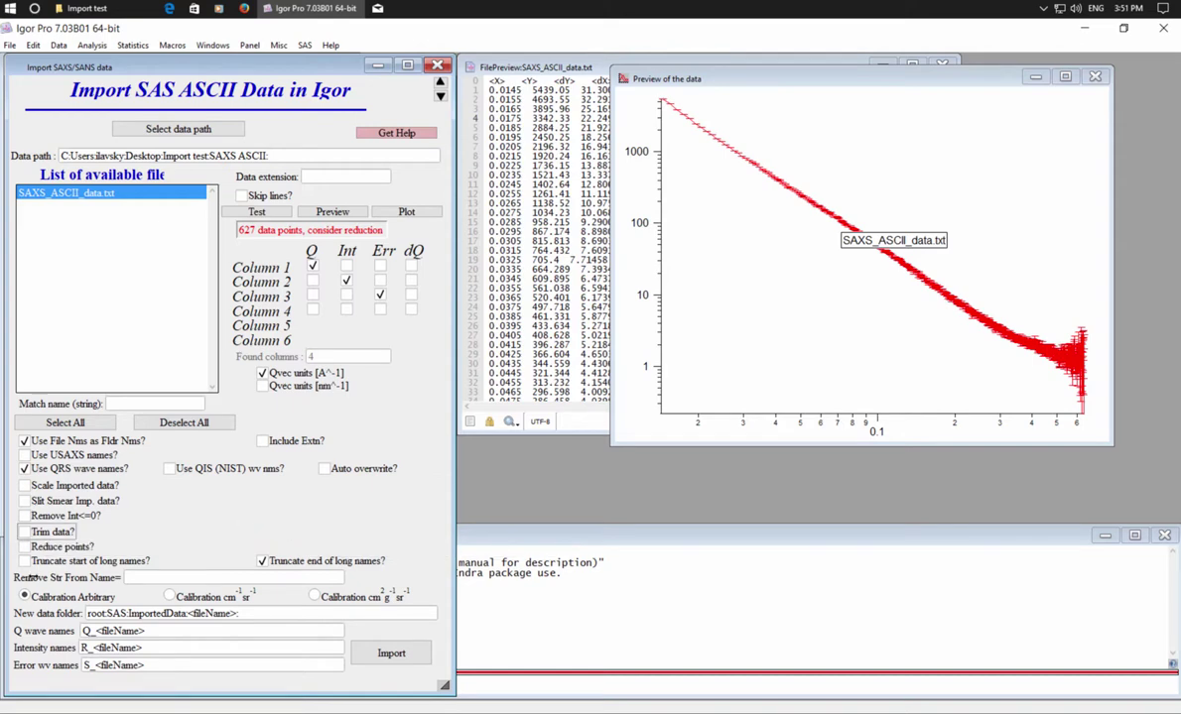
# Enable point reduction for the imported data and set the number of points to 250
pyautogui.click(23, 546)
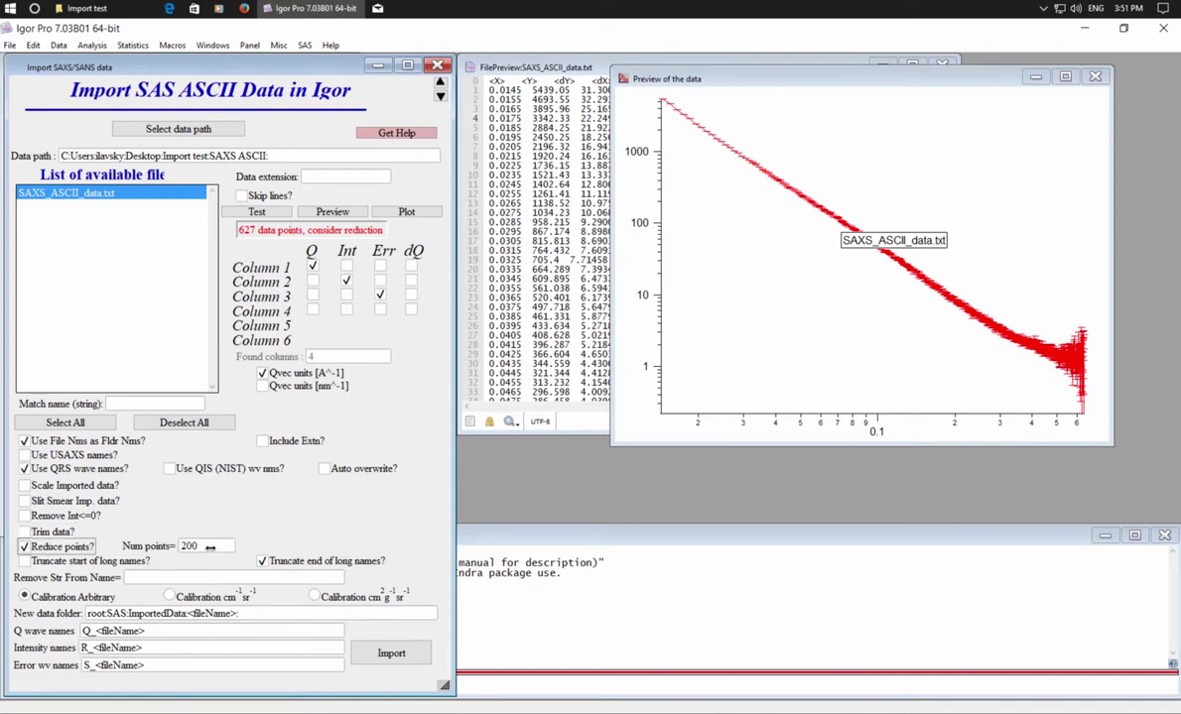
pyautogui.moveTo(180, 546); pyautogui.dragTo(239, 544)
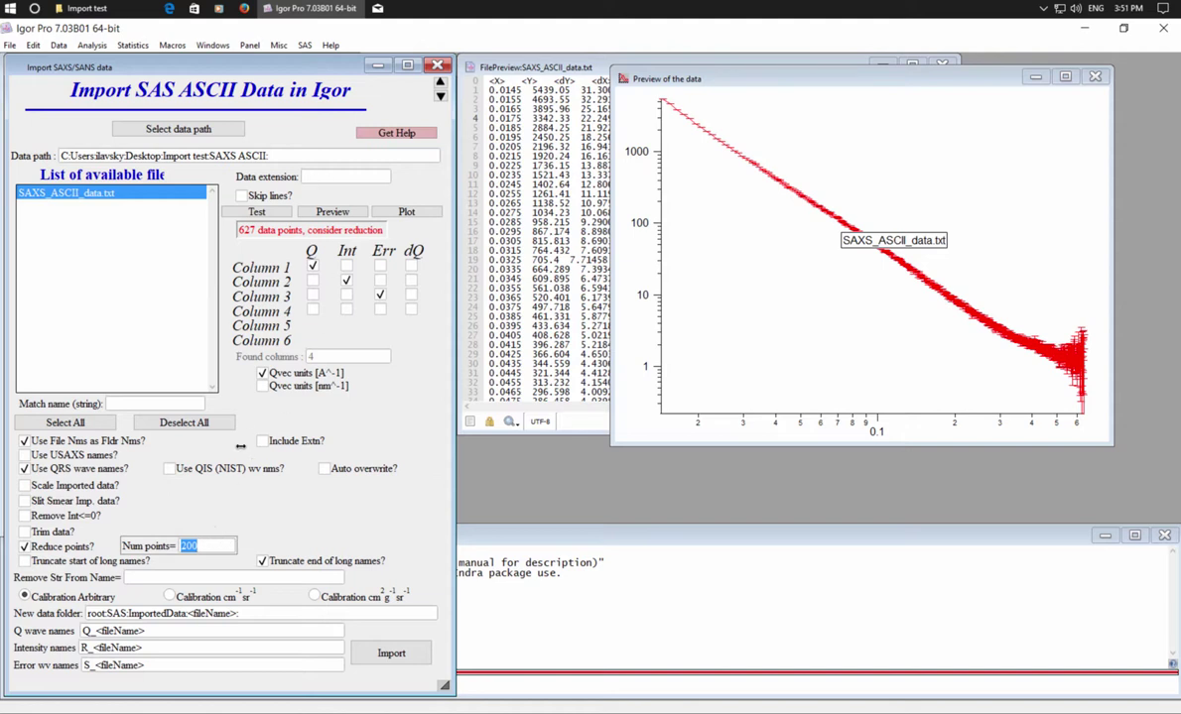
pyautogui.write('250')
pyautogui.click(92, 631)
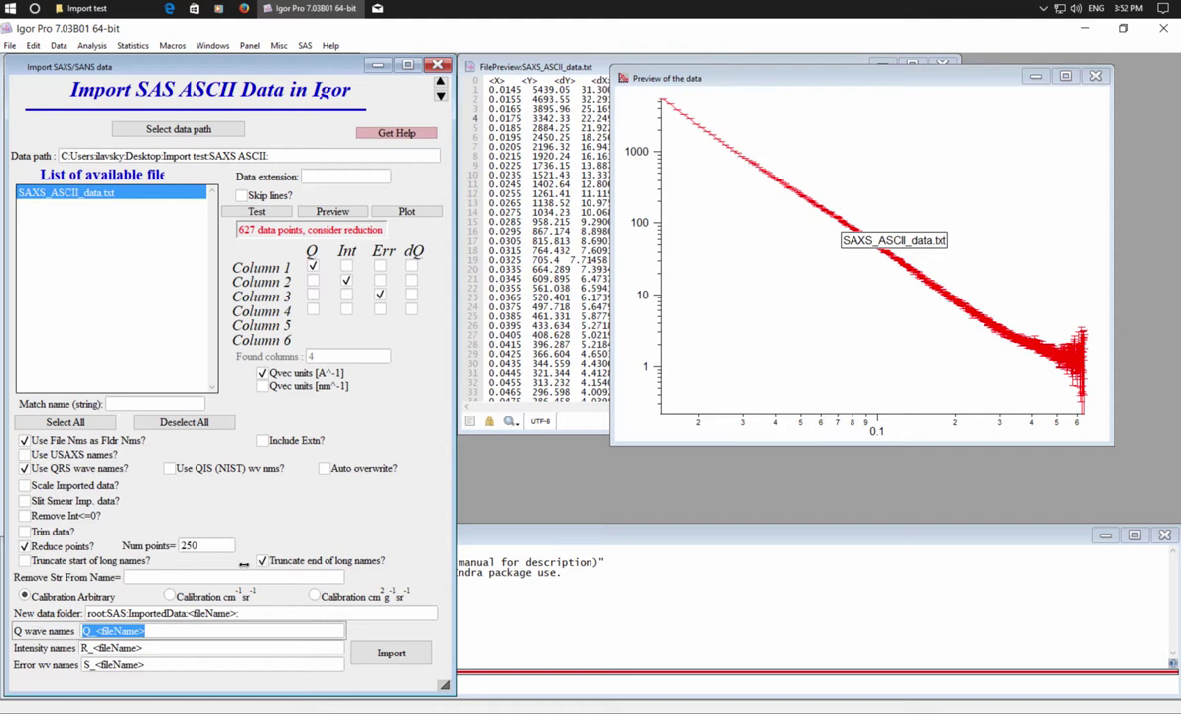
# Try truncating the start of long names, restore truncation at the end, and set the data calibration to cm^-1 sr^-1
pyautogui.click(24, 561)
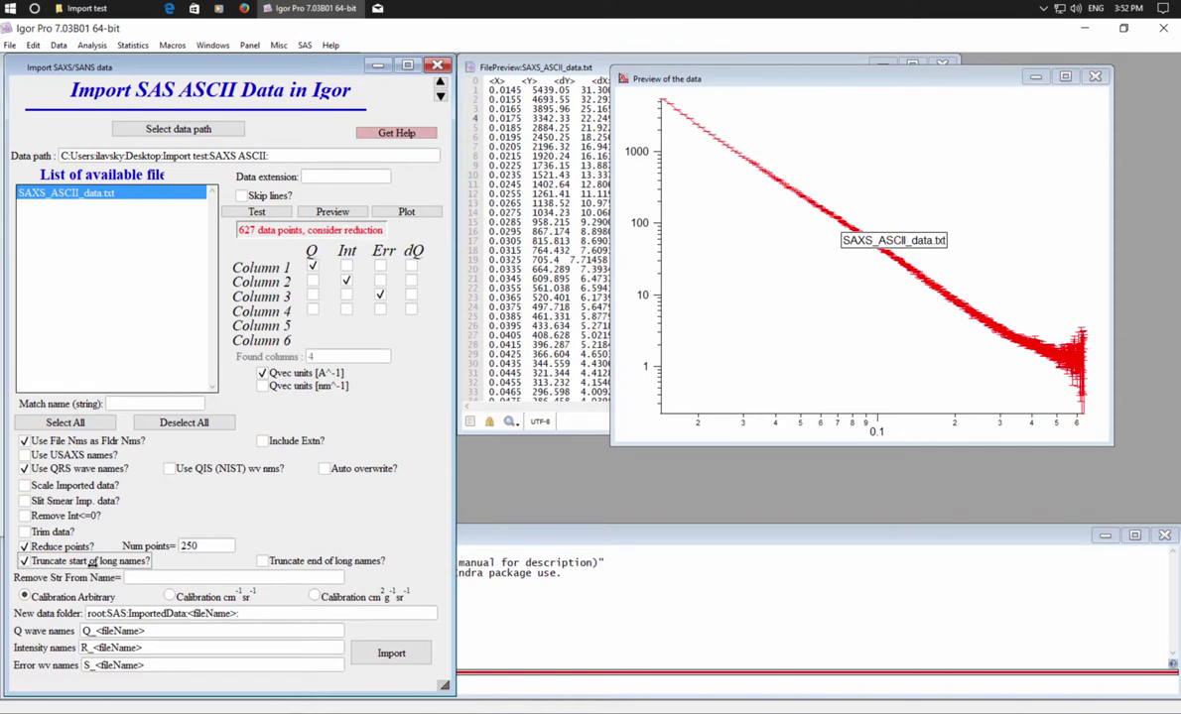
pyautogui.click(262, 562)
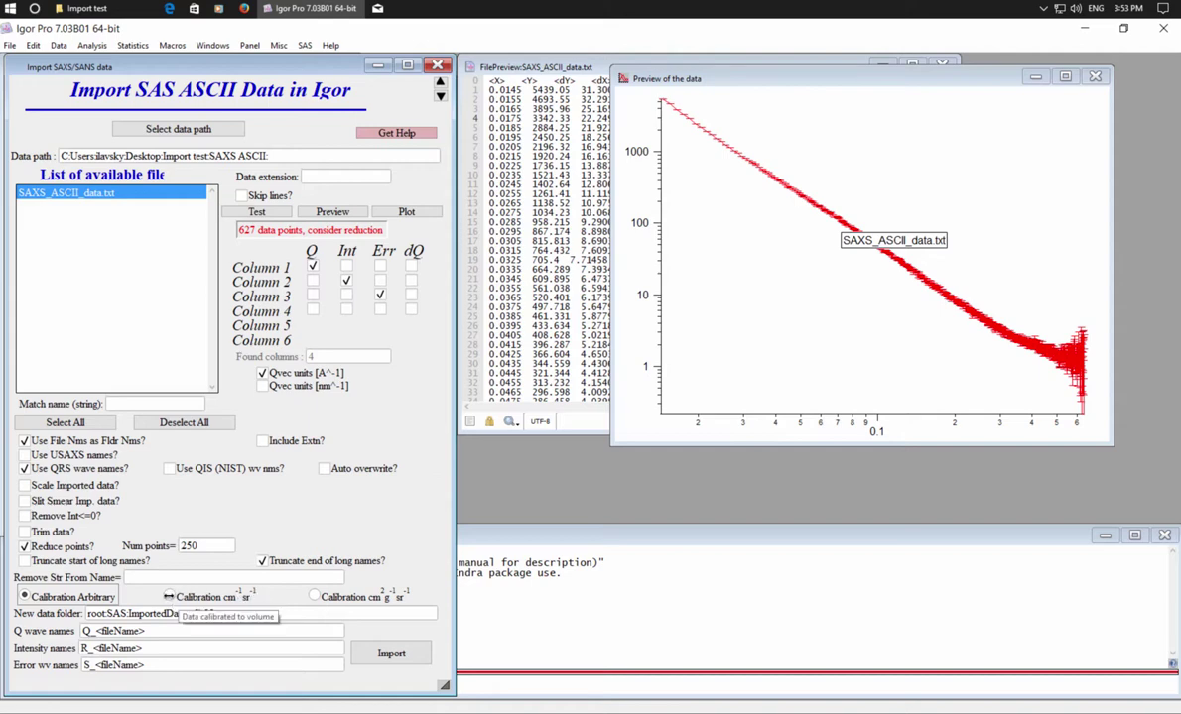
pyautogui.click(169, 596)
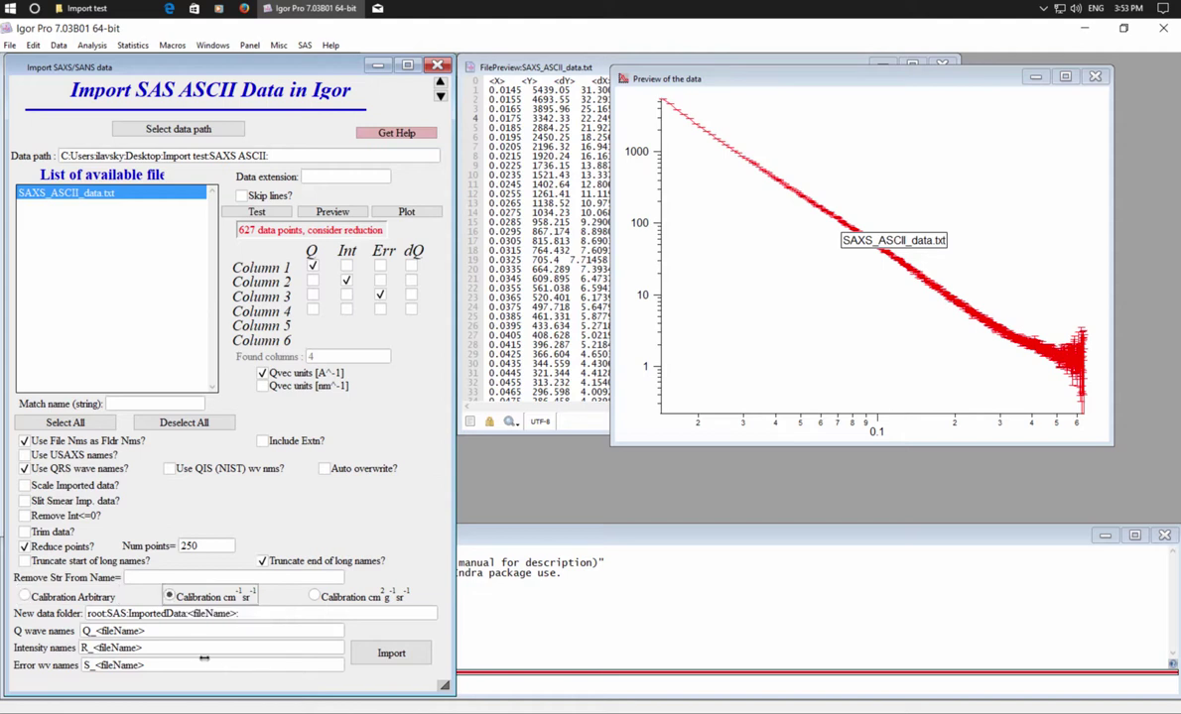
# Try the cm^2 g^-1 sr^-1 calibration, switch it to arbitrary, and set the new data folder to root:SAS:TestSAXS:<fileName>:
pyautogui.click(315, 596)
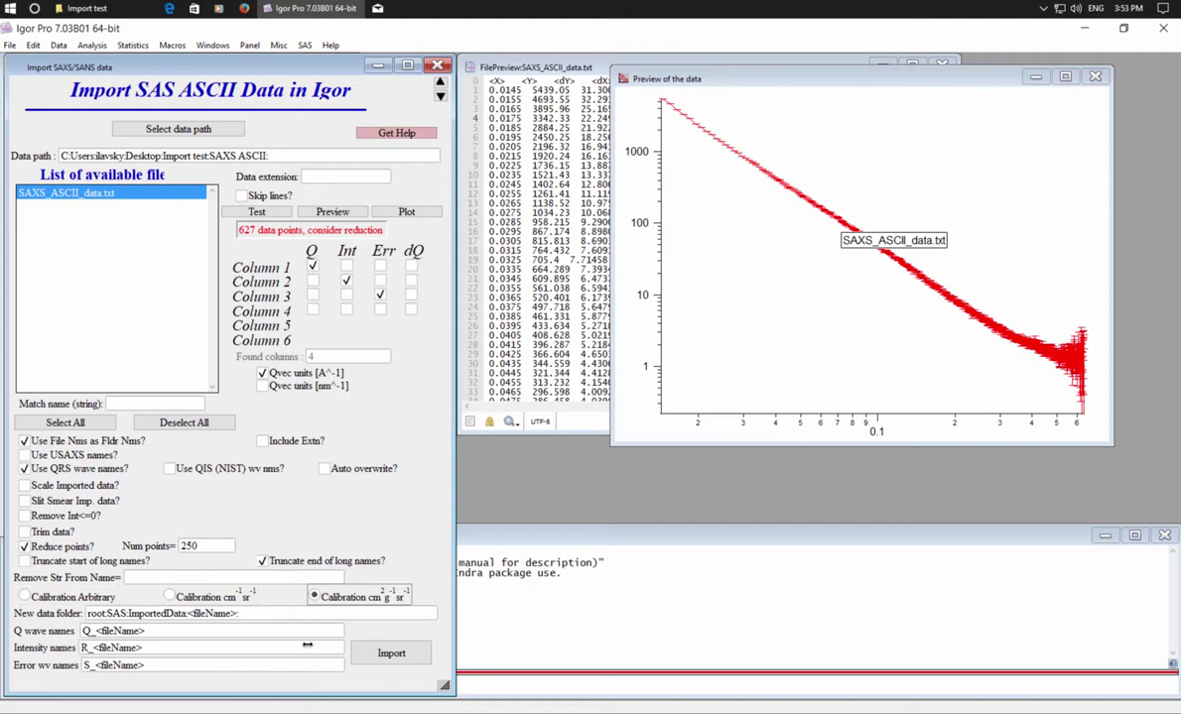
pyautogui.click(21, 597)
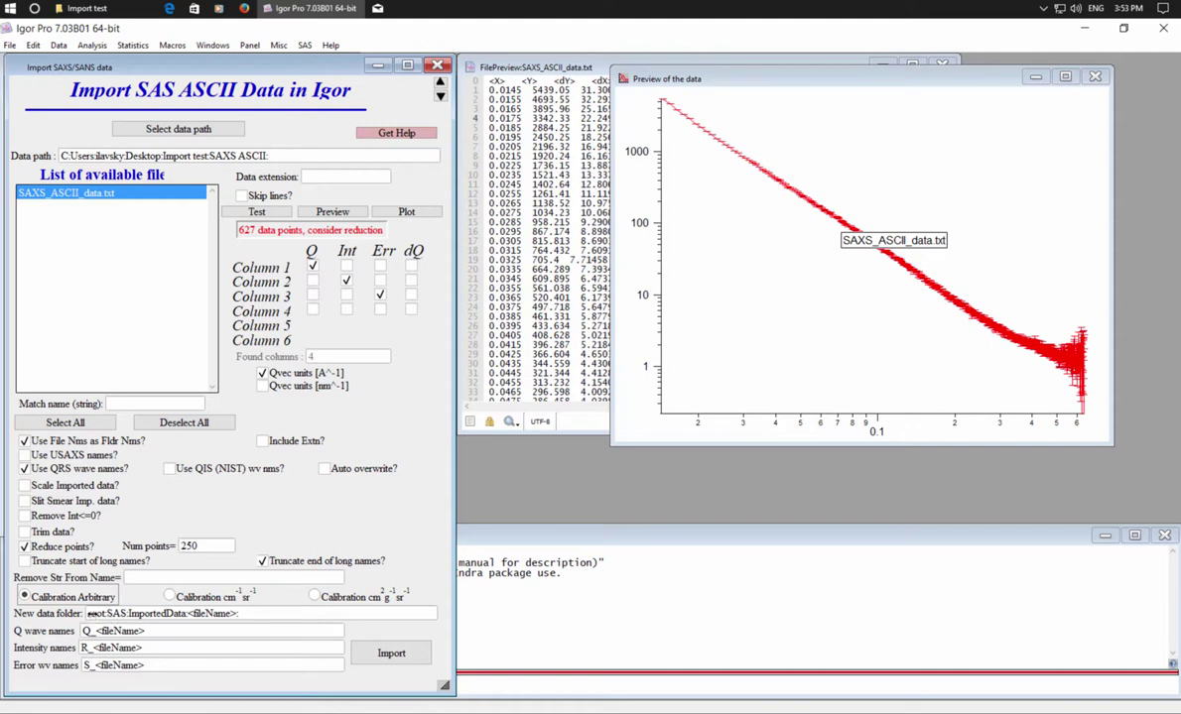
pyautogui.moveTo(109, 614); pyautogui.dragTo(87, 614)
pyautogui.doubleClick(165, 614)
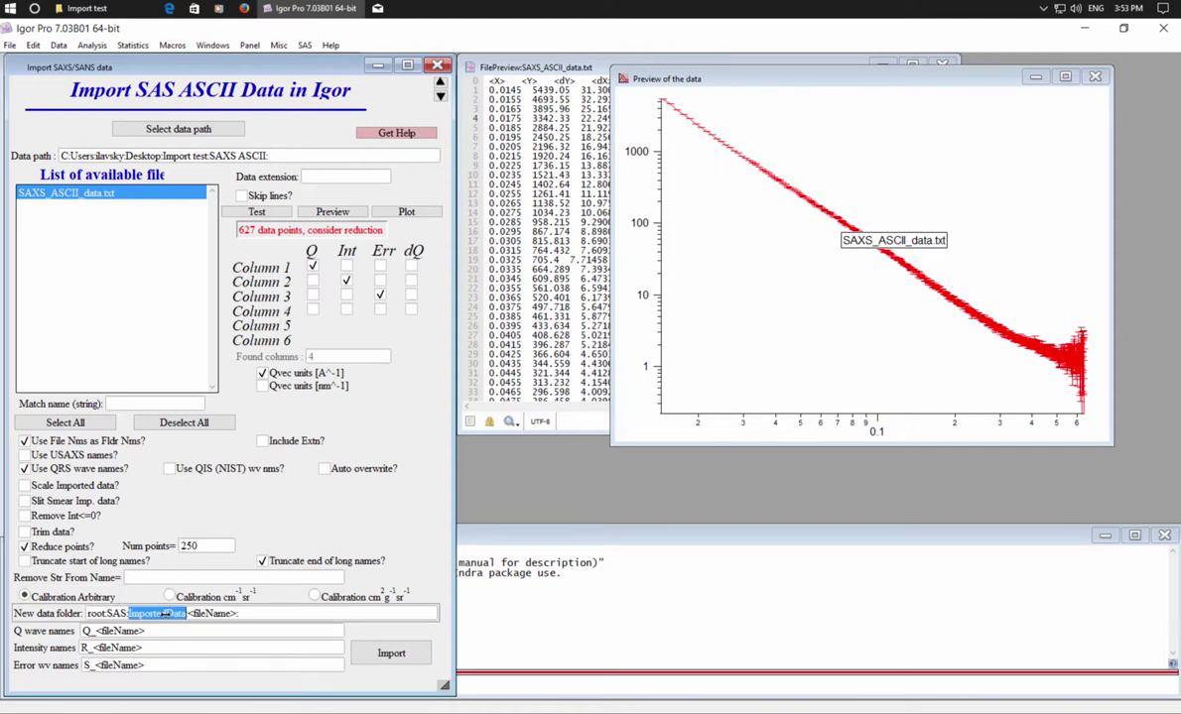
pyautogui.write('TestSAXS')
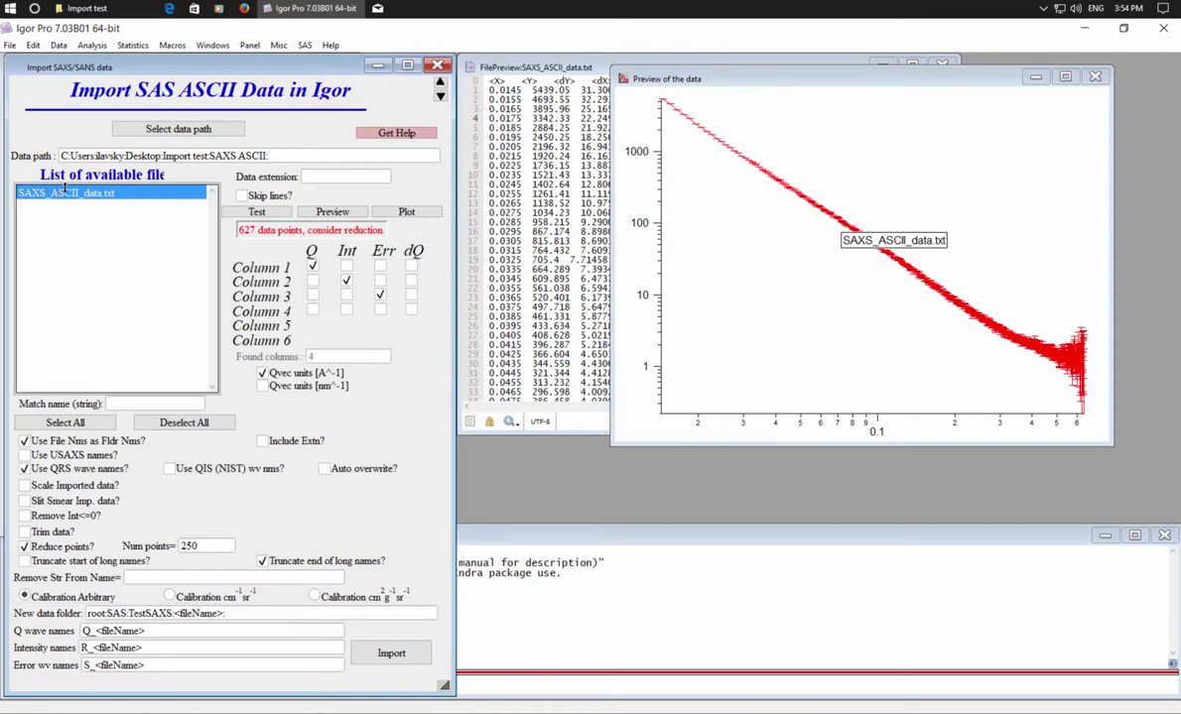
# Import SAXS_ASCII_data.txt and review the history lines on rebinning, source file, storage folder and new wave names
pyautogui.click(415, 660)
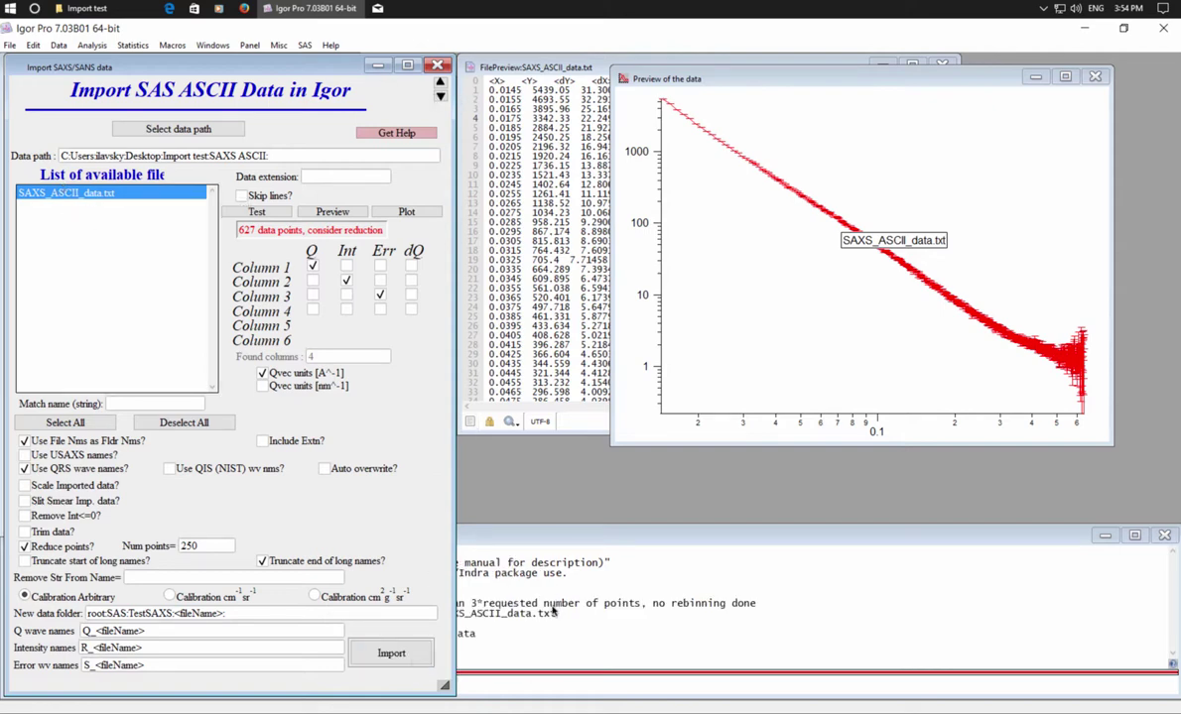
pyautogui.click(553, 606)
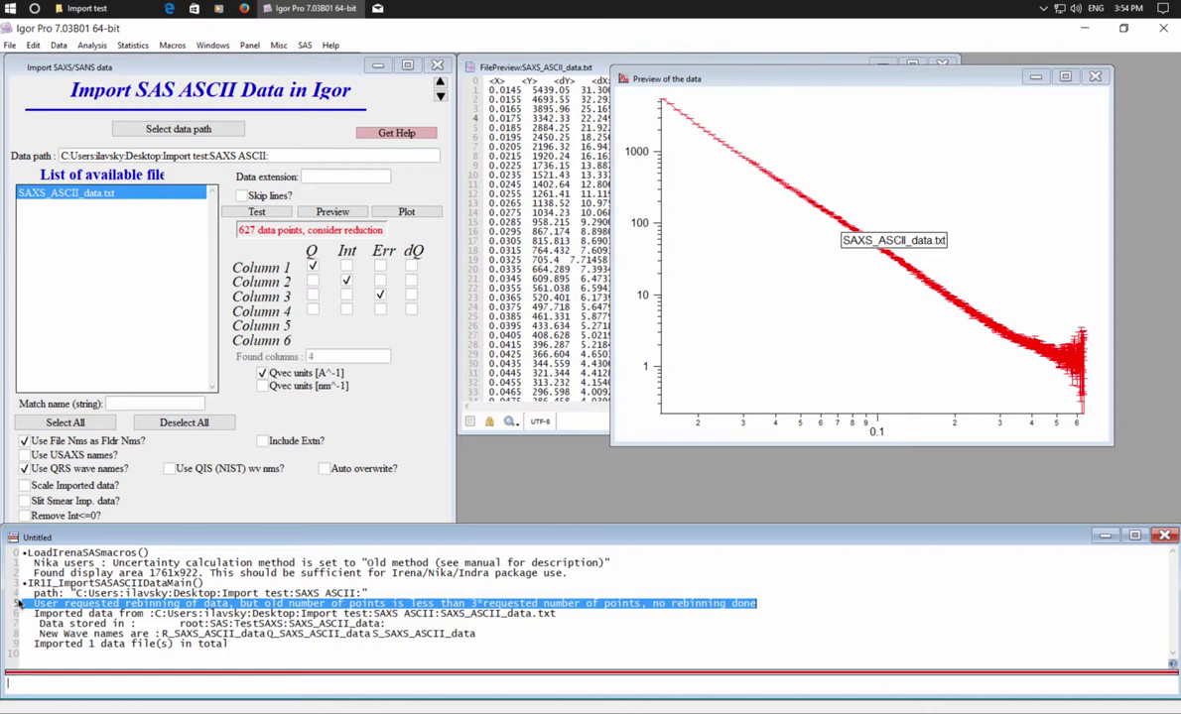
pyautogui.click(19, 615)
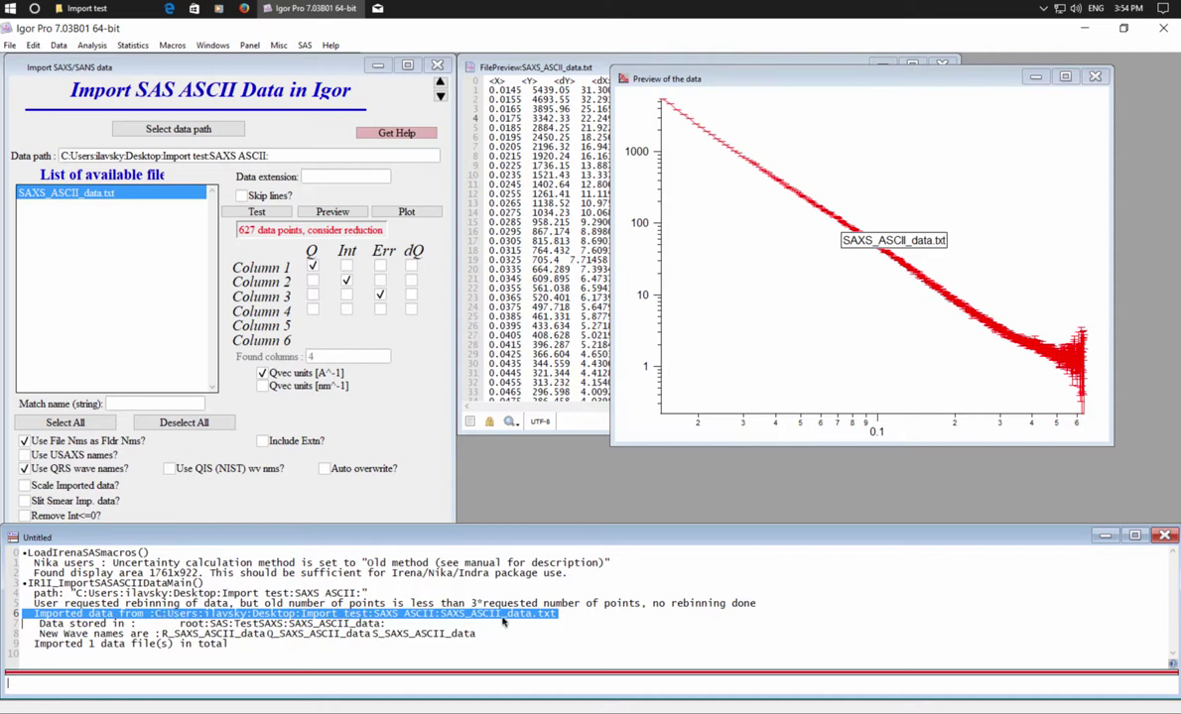
pyautogui.click(28, 624)
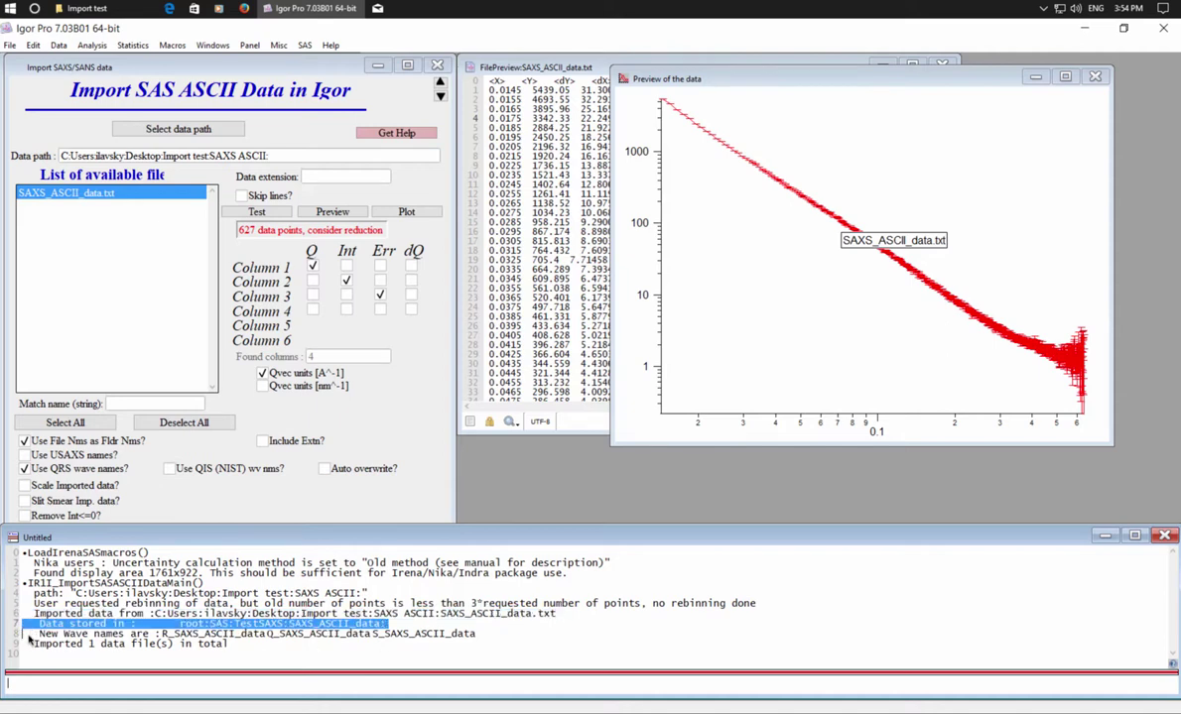
pyautogui.click(26, 635)
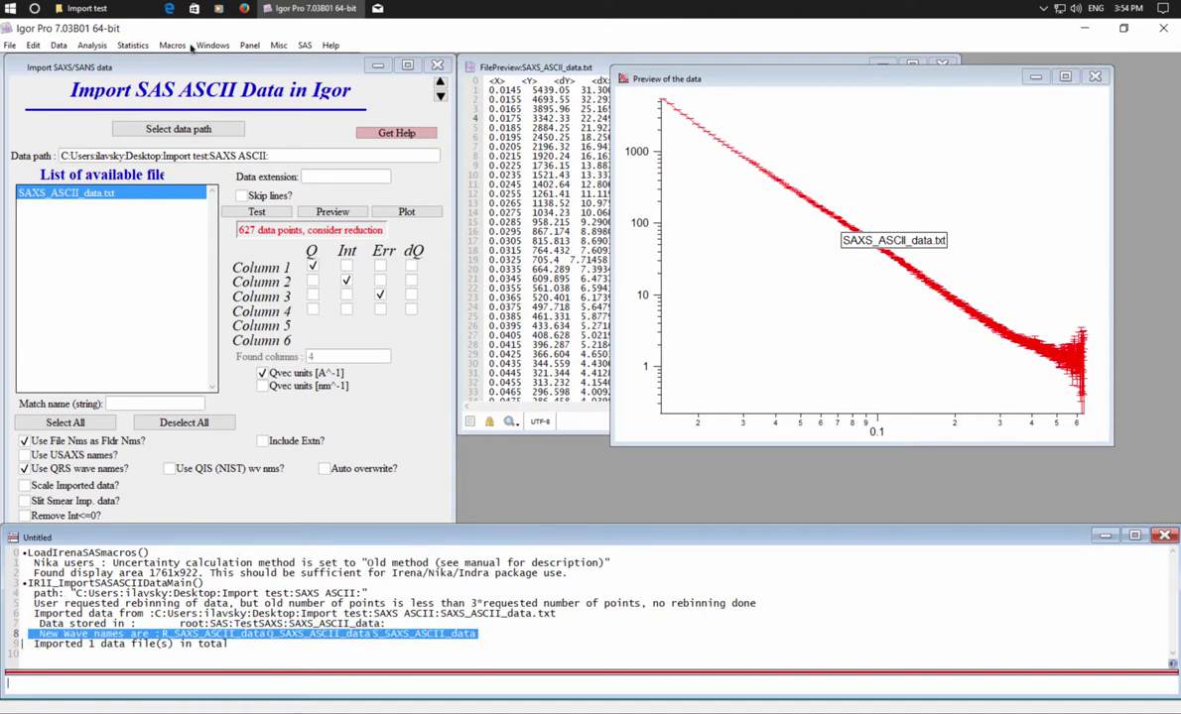
# Move the import panel aside and open the Data Browser
pyautogui.moveTo(169, 62); pyautogui.dragTo(451, 69)
pyautogui.click(199, 144)
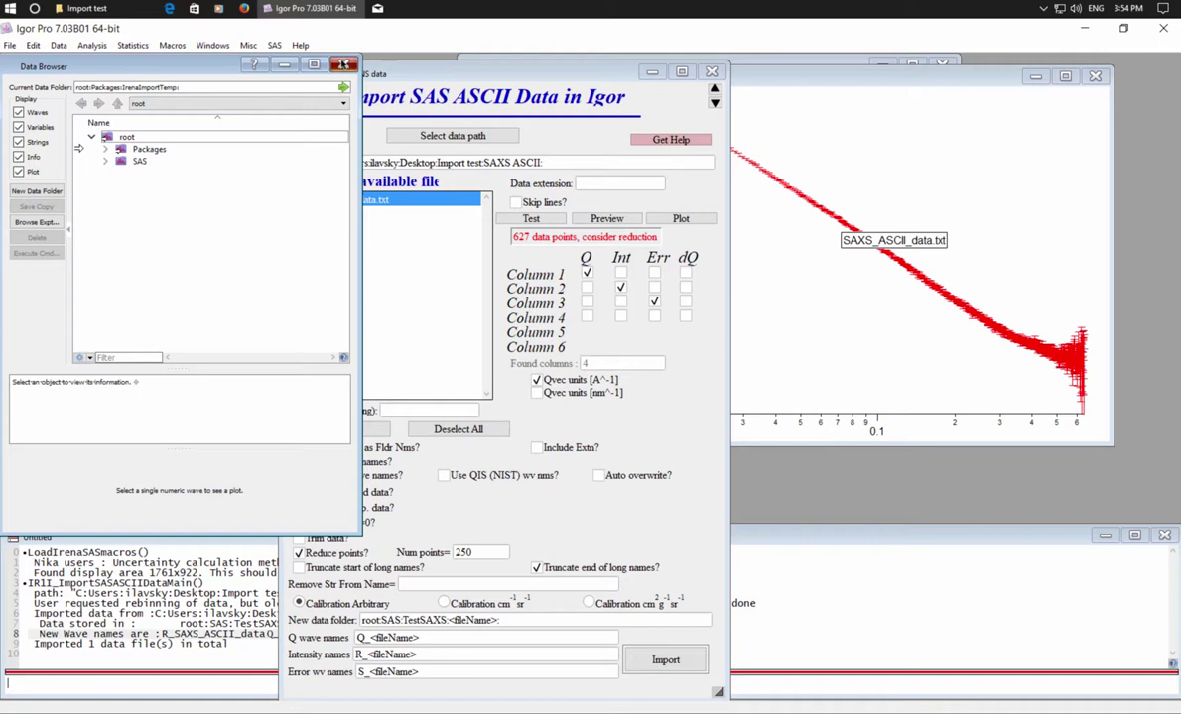
pyautogui.click(342, 63)
pyautogui.click(59, 46)
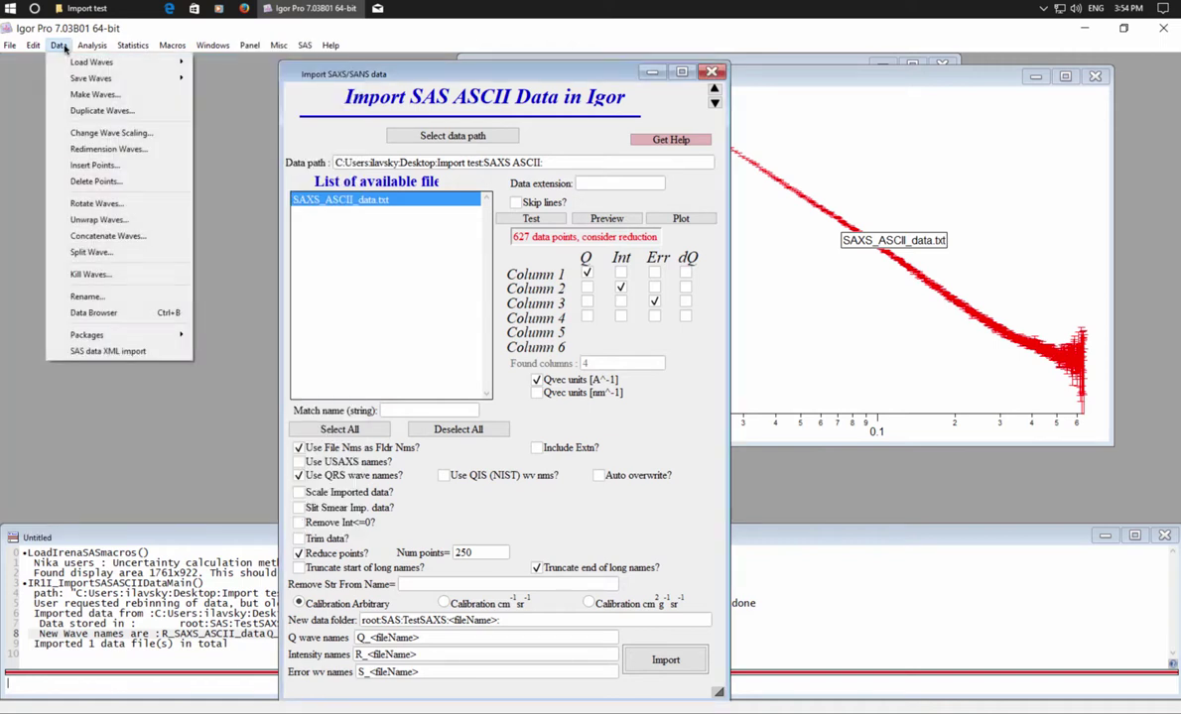
pyautogui.click(92, 314)
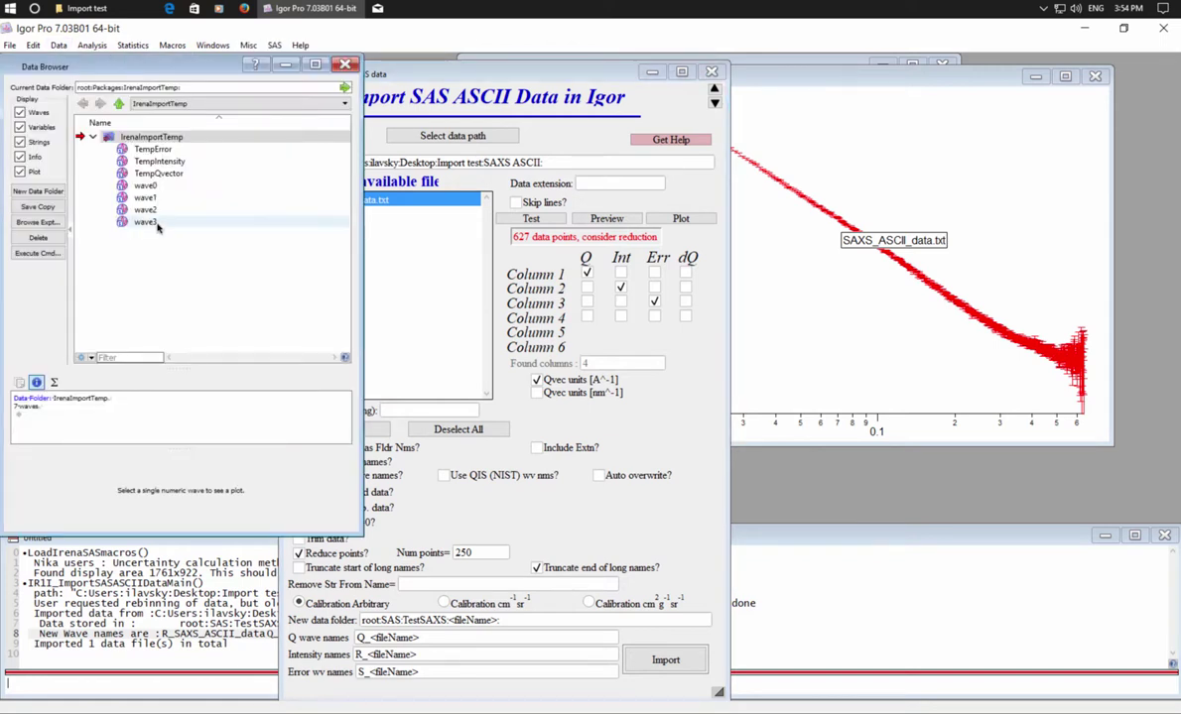
# Browse from the root folder into SAS, make TestSAXS the current data folder, and expand its SAXS_ASCII_data folder
pyautogui.click(172, 103)
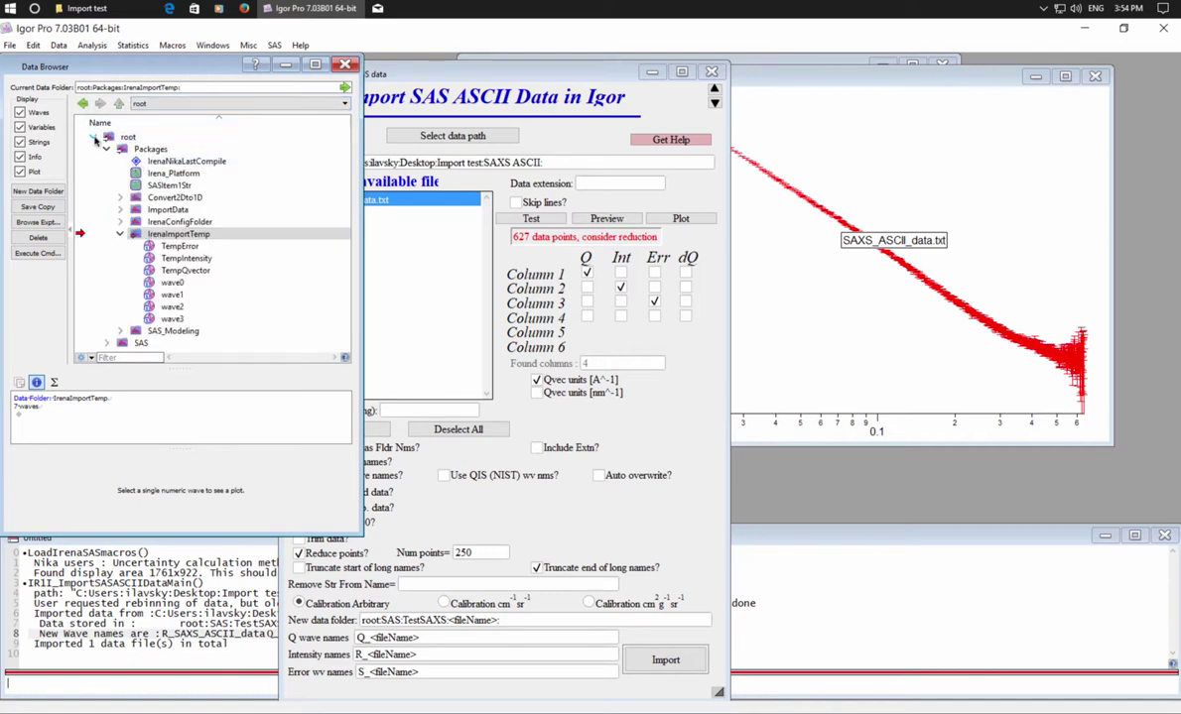
pyautogui.click(104, 149)
pyautogui.click(106, 161)
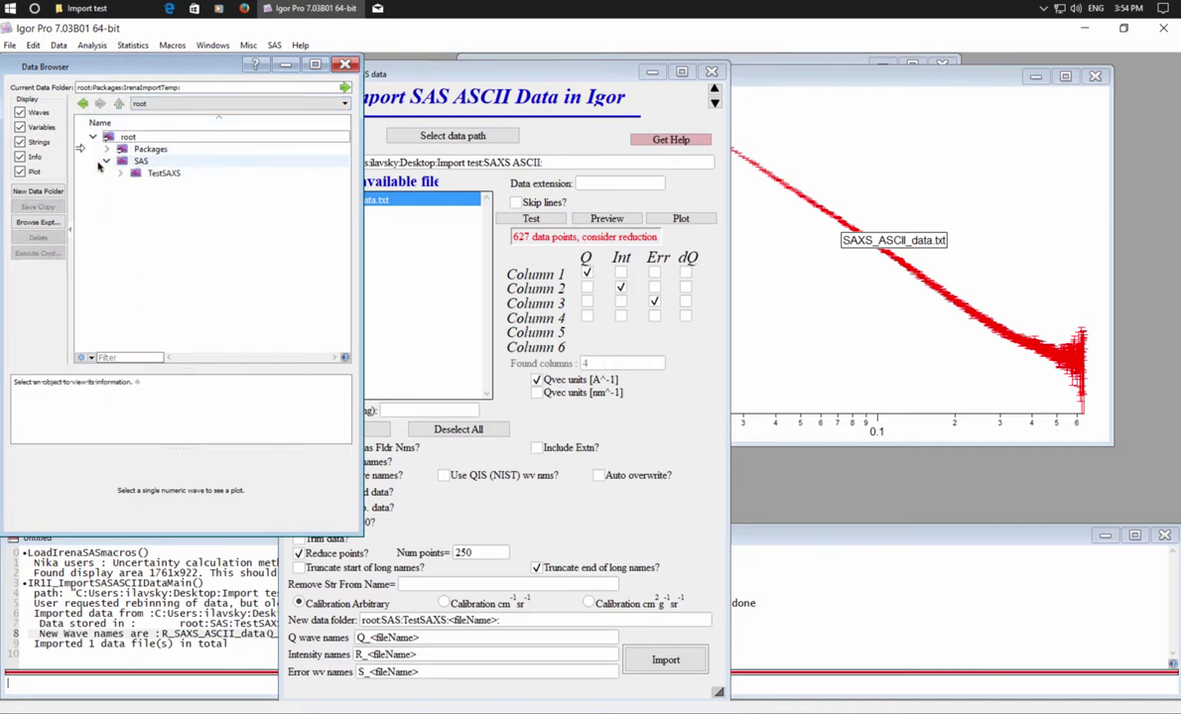
pyautogui.click(79, 172)
pyautogui.click(120, 173)
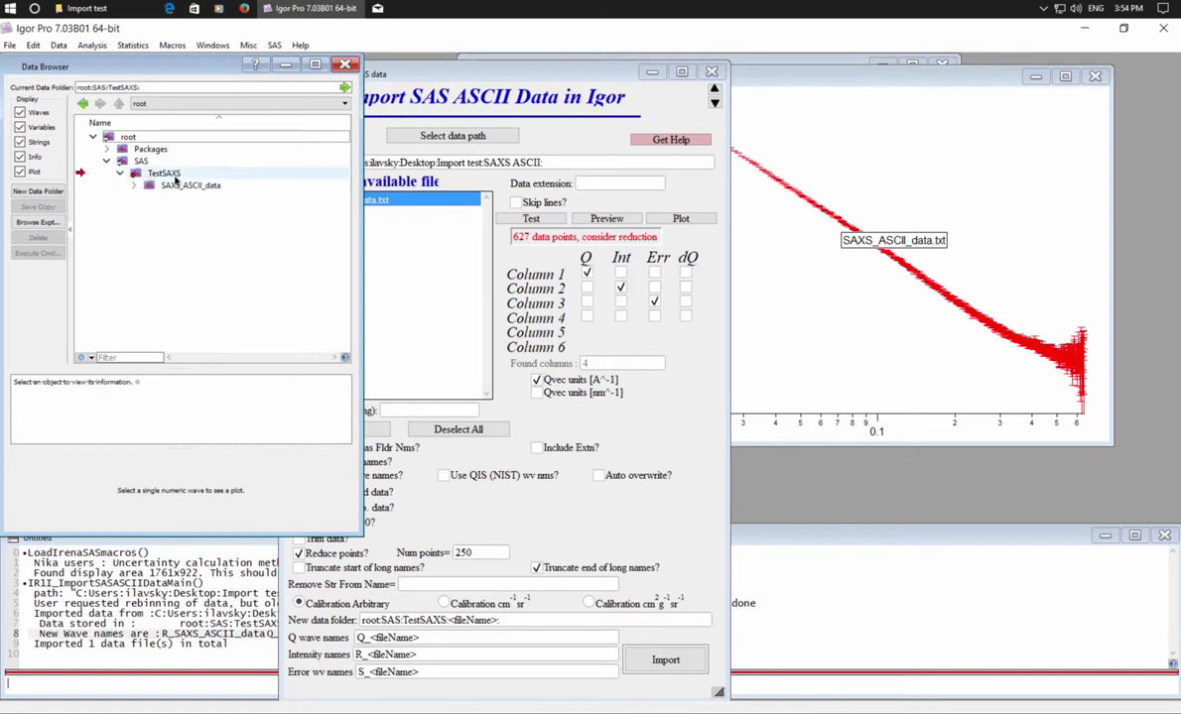
pyautogui.click(135, 187)
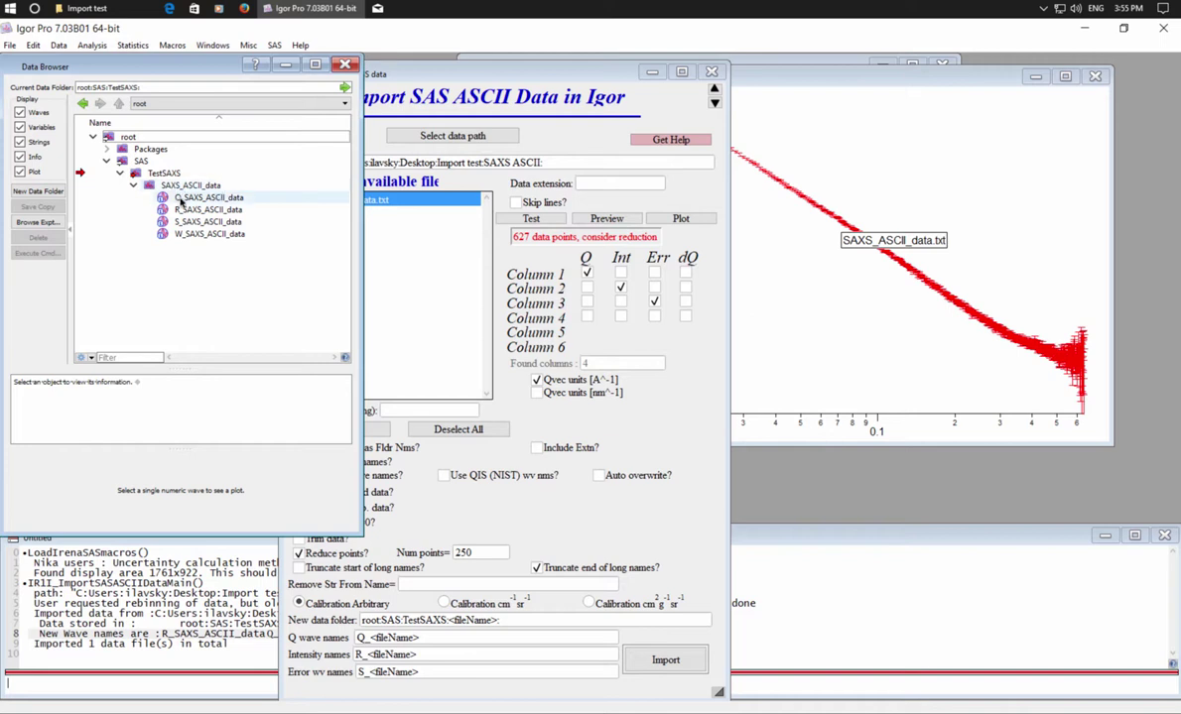
# Inspect the imported Q, R, S and W waves of SAXS_ASCII_data in the Data Browser
pyautogui.click(181, 200)
pyautogui.click(172, 211)
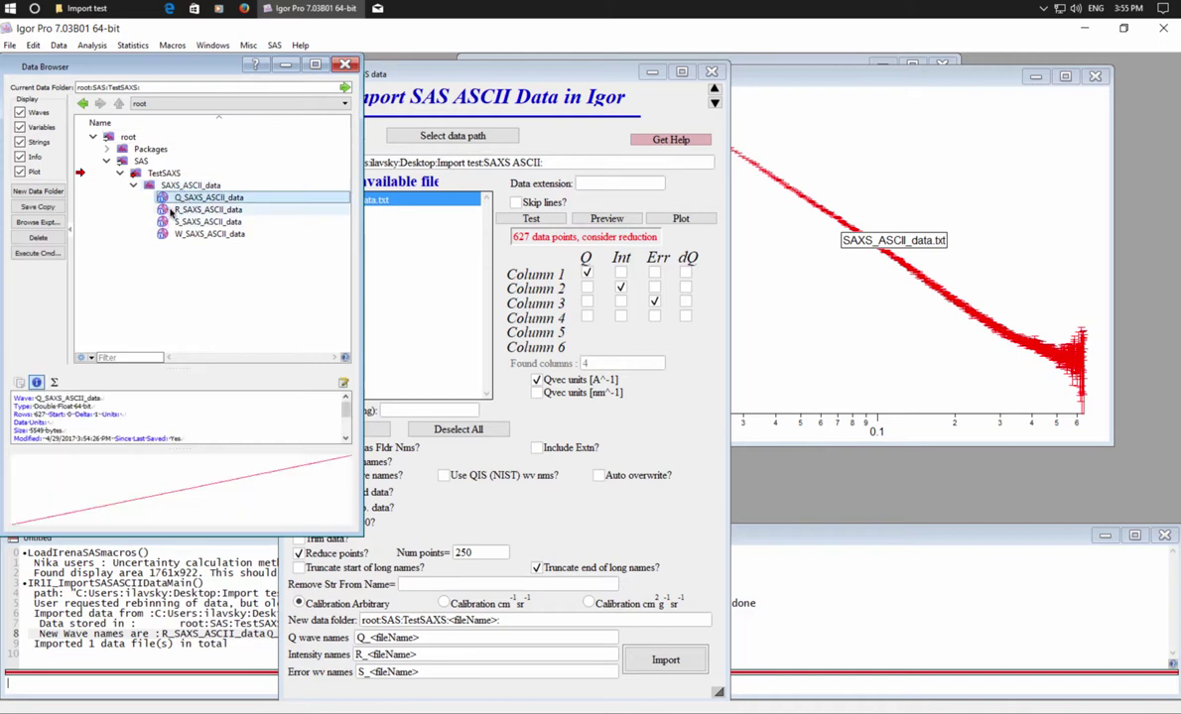
pyautogui.click(168, 221)
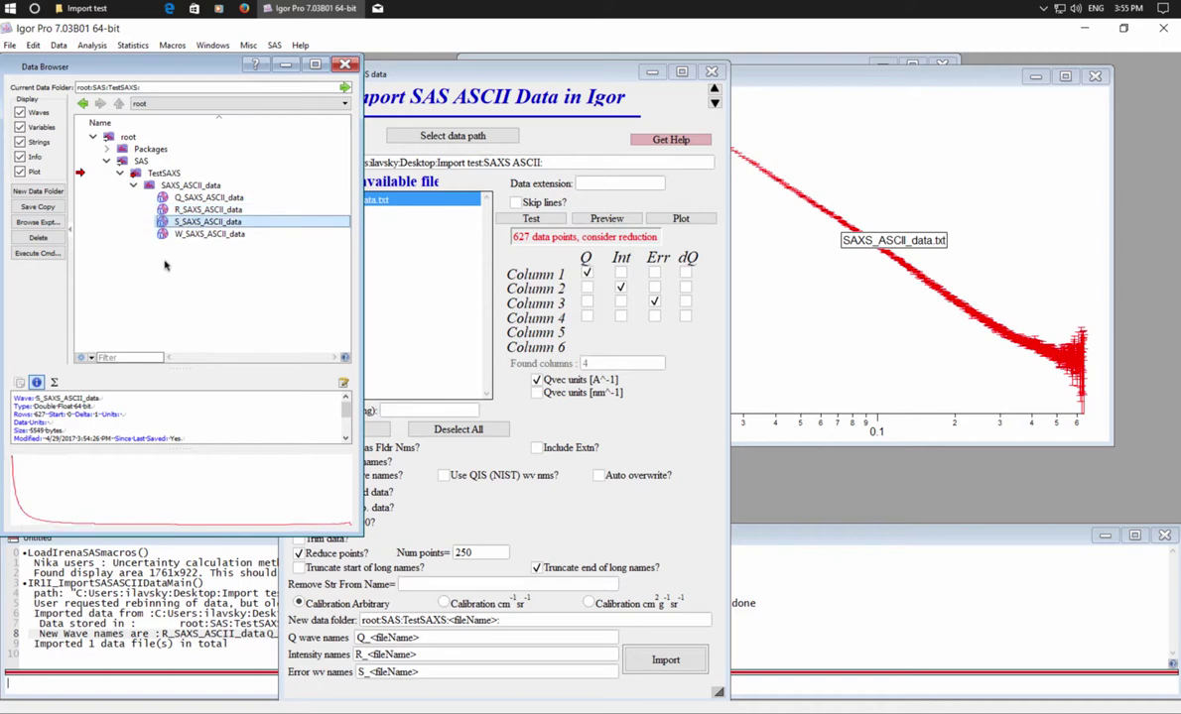
pyautogui.click(172, 236)
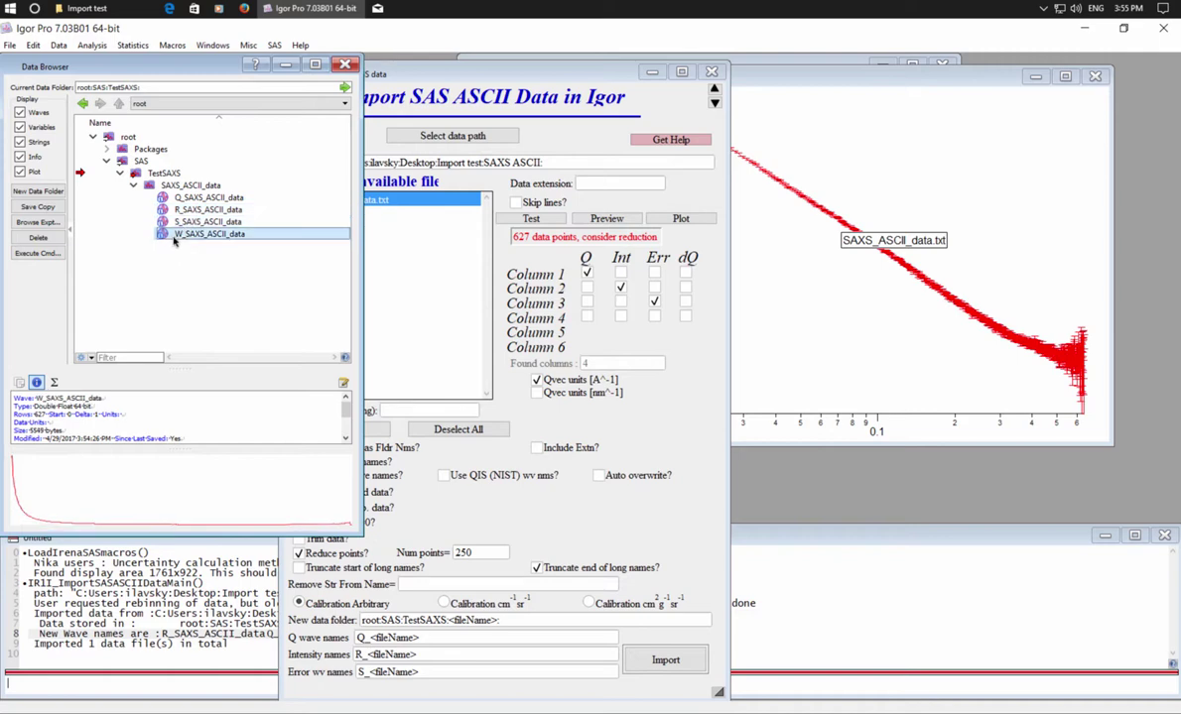
# Arrange the import panel, the file preview and the data preview graph side by side
pyautogui.moveTo(440, 75); pyautogui.dragTo(195, 72)
pyautogui.click(574, 174)
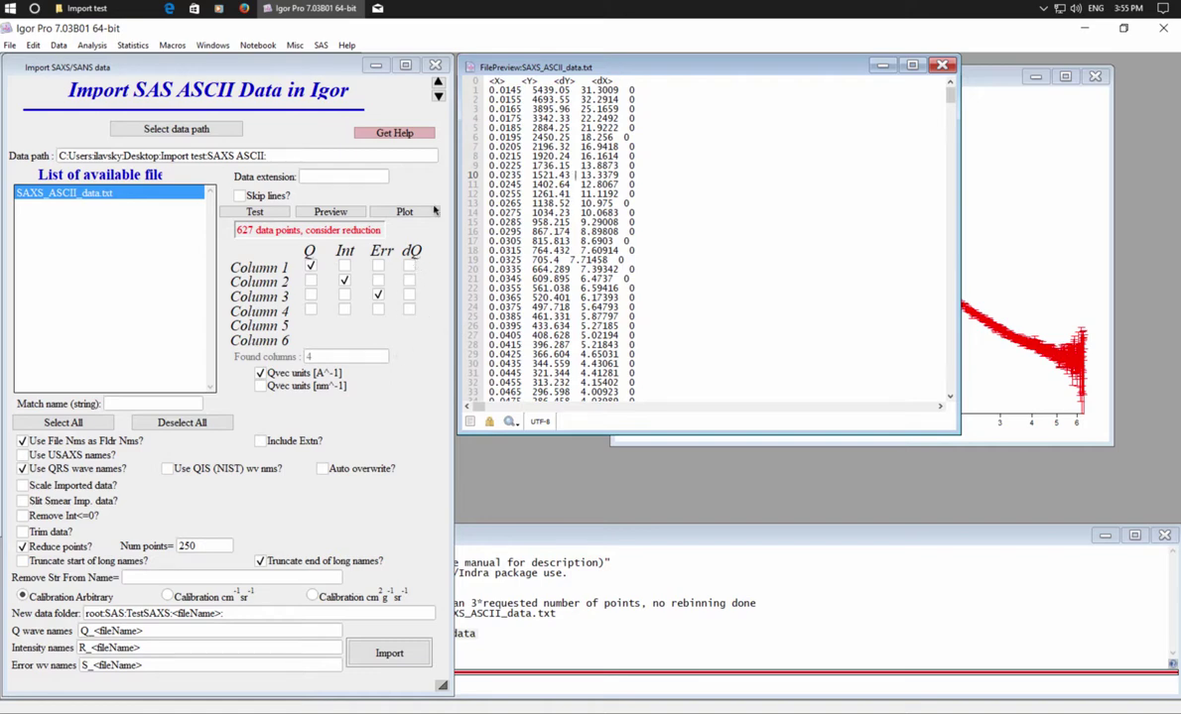
pyautogui.moveTo(289, 70); pyautogui.dragTo(595, 70)
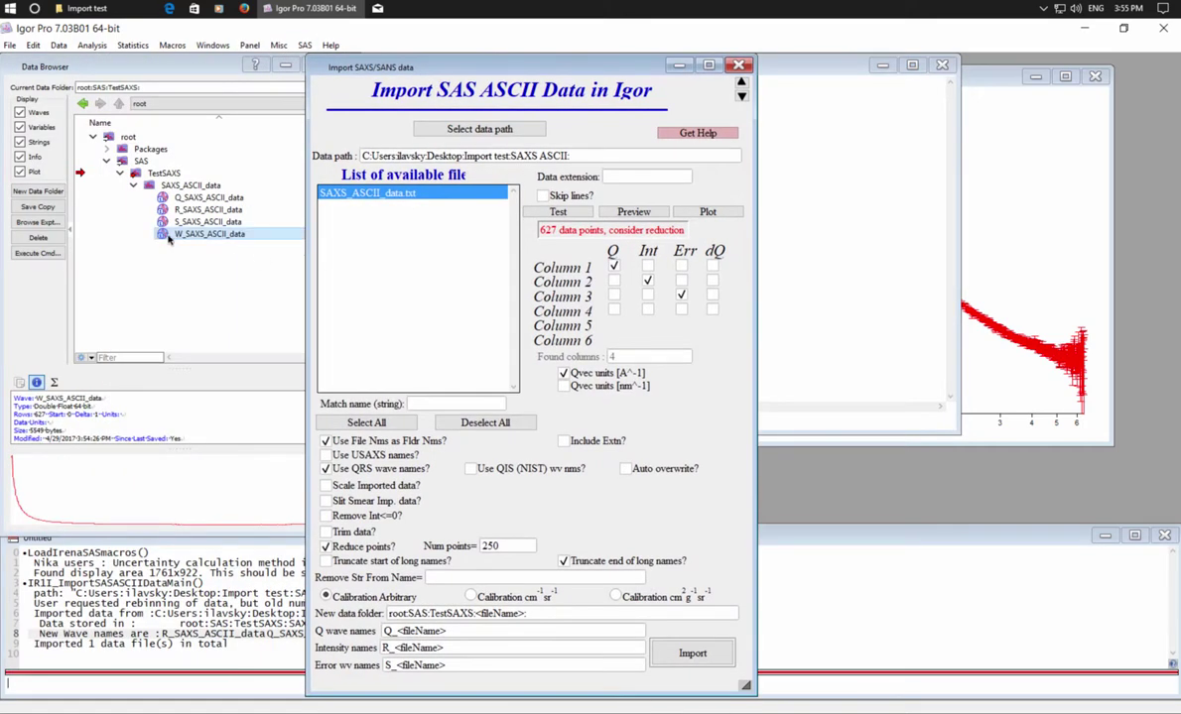
pyautogui.moveTo(412, 66); pyautogui.dragTo(142, 66)
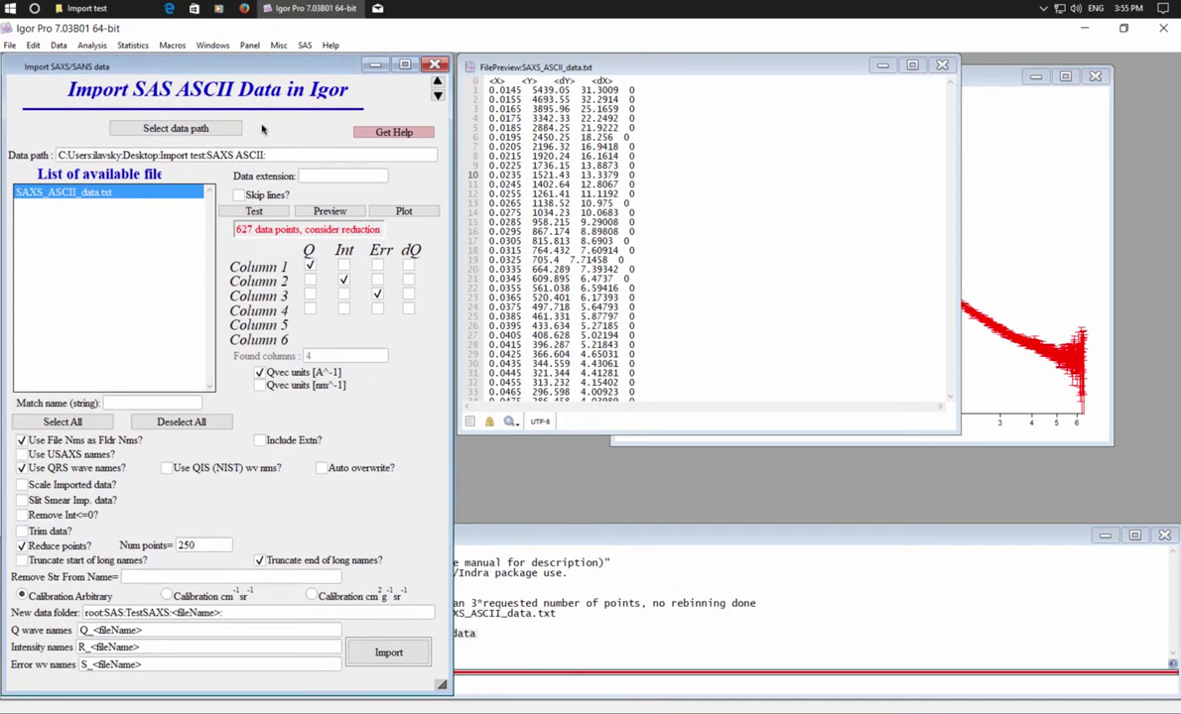
pyautogui.moveTo(983, 85); pyautogui.dragTo(1051, 77)
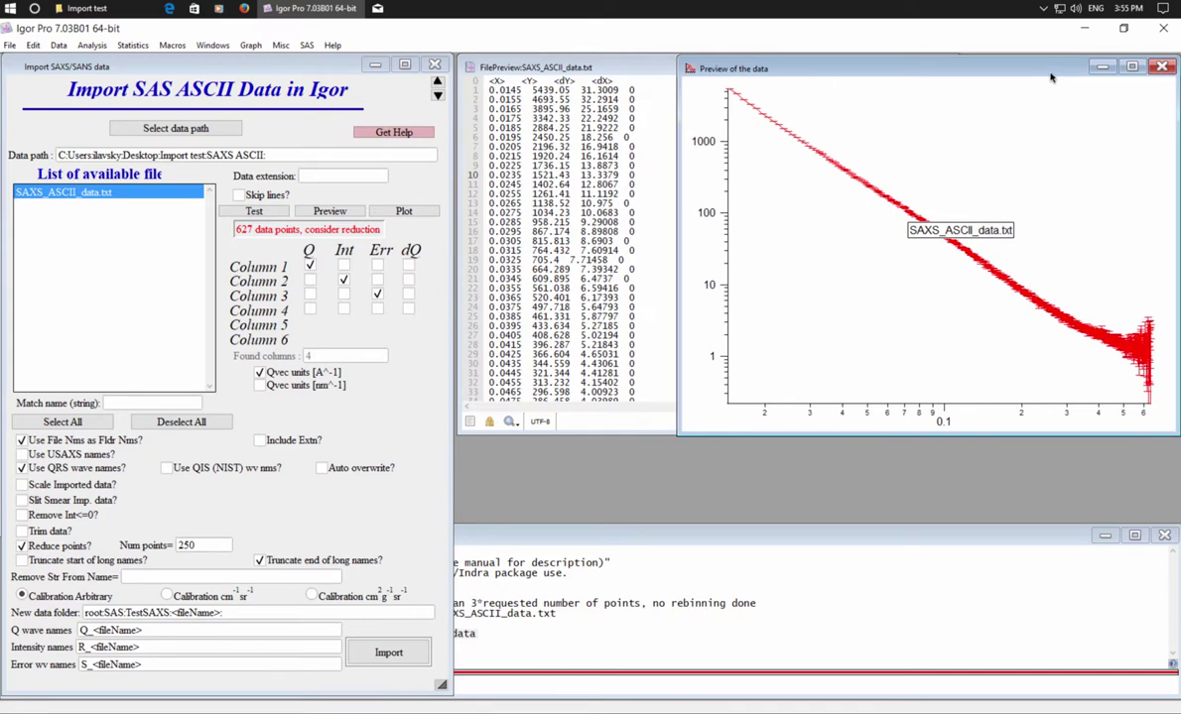
# Plot the imported SAXS_ASCII_data with Irena's general plotting tool
pyautogui.click(307, 45)
pyautogui.click(332, 109)
pyautogui.click(79, 120)
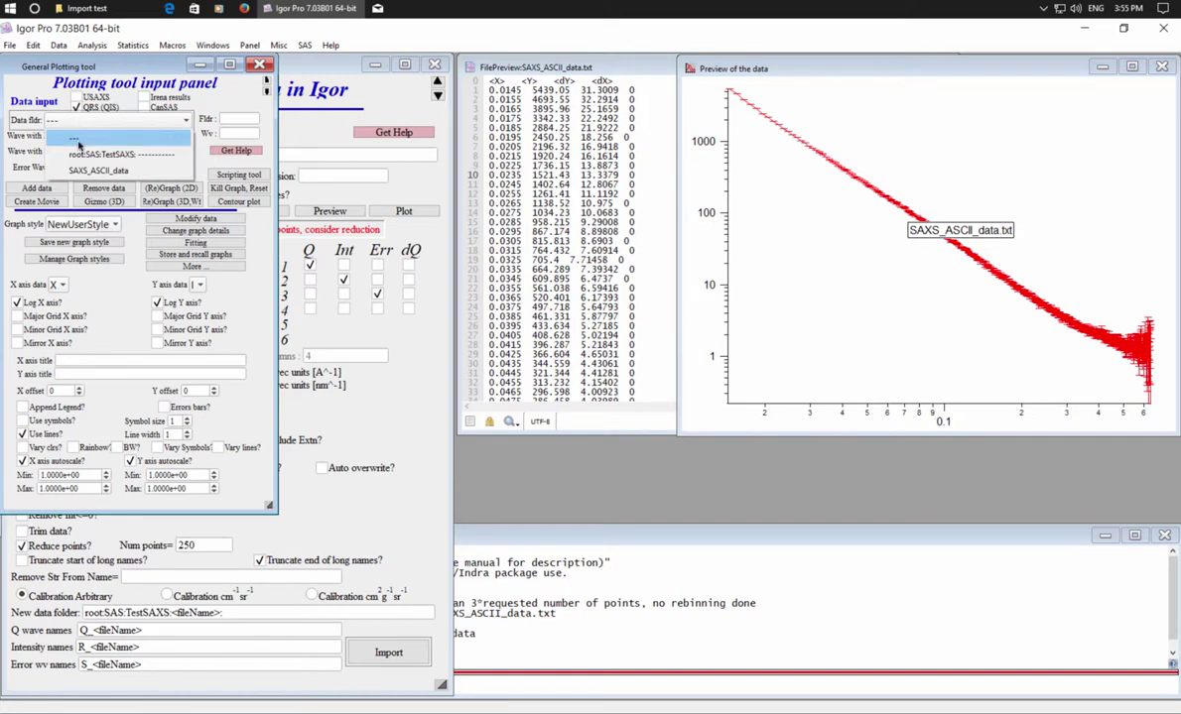
pyautogui.click(90, 168)
pyautogui.click(41, 189)
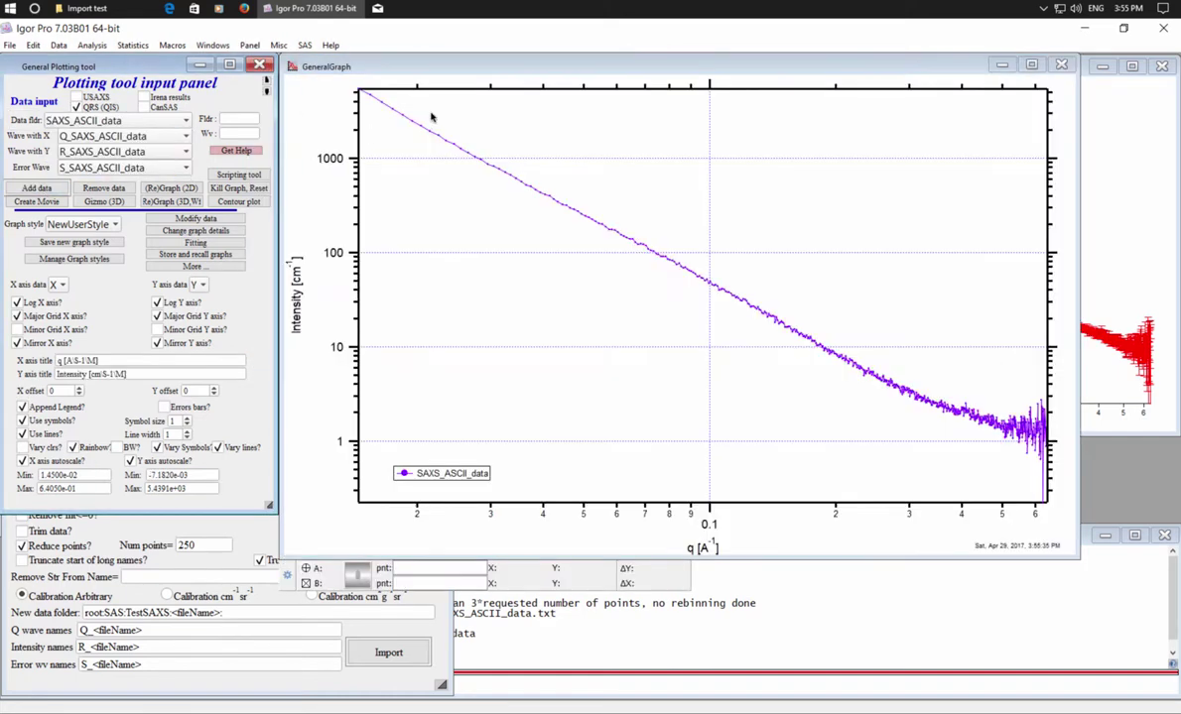
# Compare the general graph with the data preview, and arrange the graph beside the import panel
pyautogui.moveTo(622, 77); pyautogui.dragTo(616, 182)
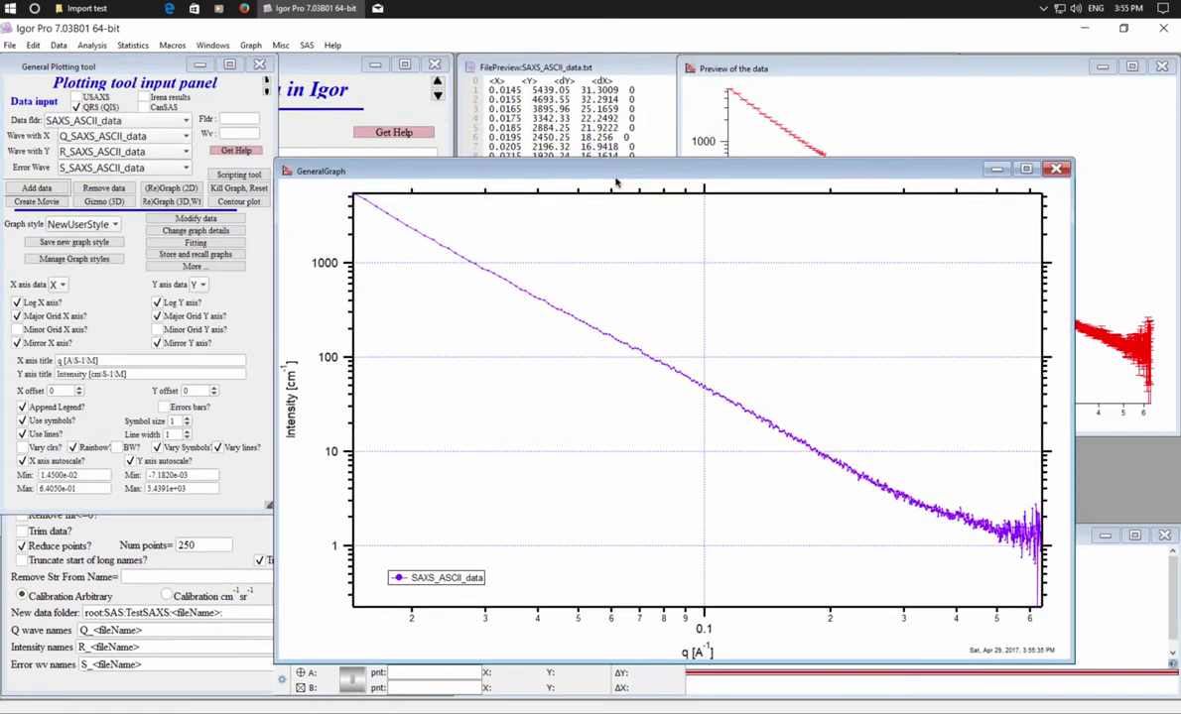
pyautogui.click(1103, 367)
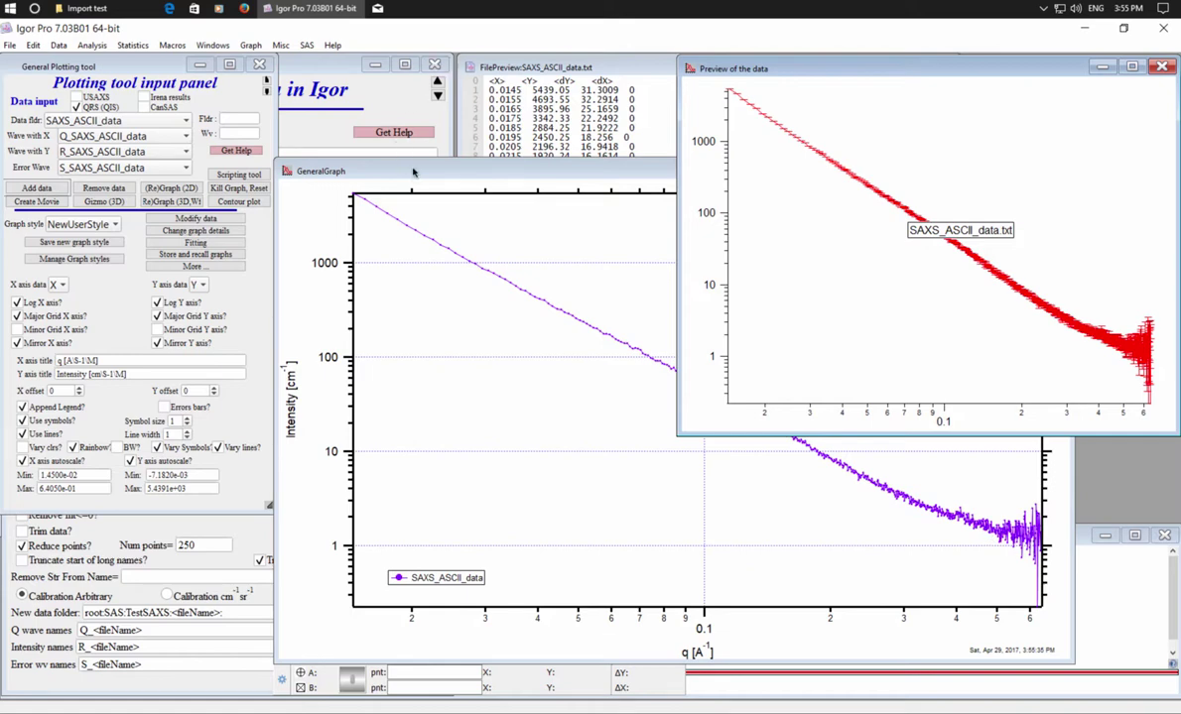
pyautogui.moveTo(416, 171); pyautogui.dragTo(519, 155)
pyautogui.click(299, 68)
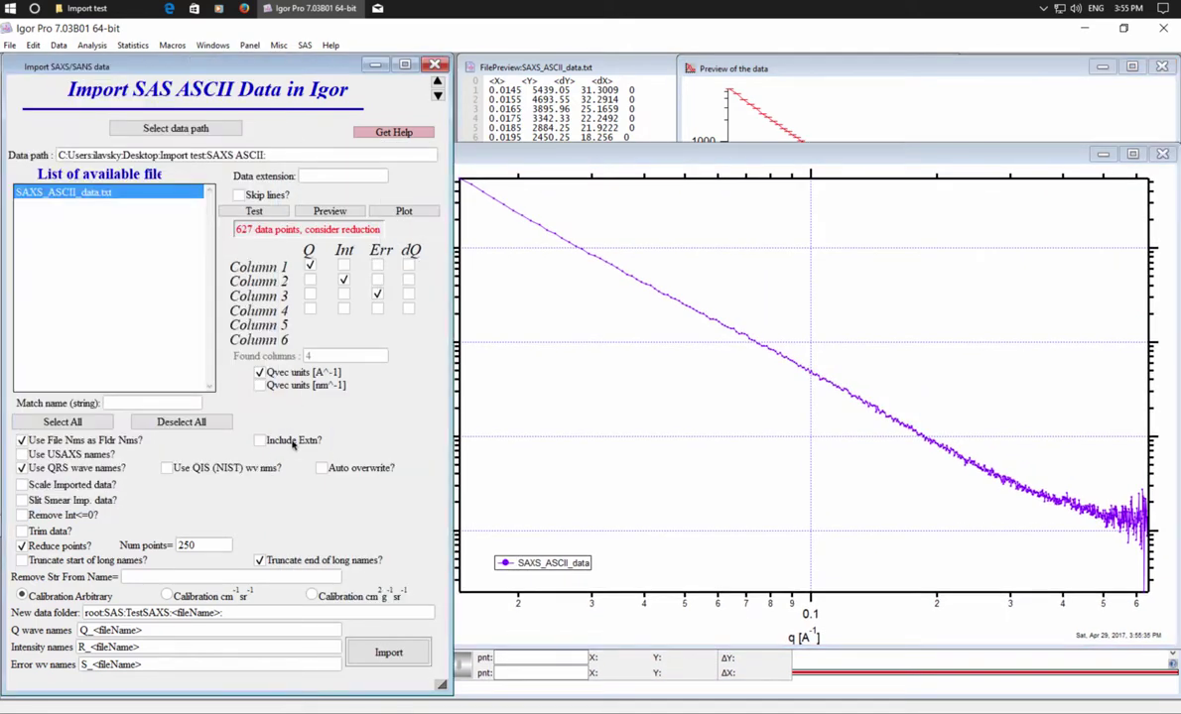
# Enable automatic overwriting, set the number of points to 100, and import SAXS_ASCII_data.txt again
pyautogui.click(320, 468)
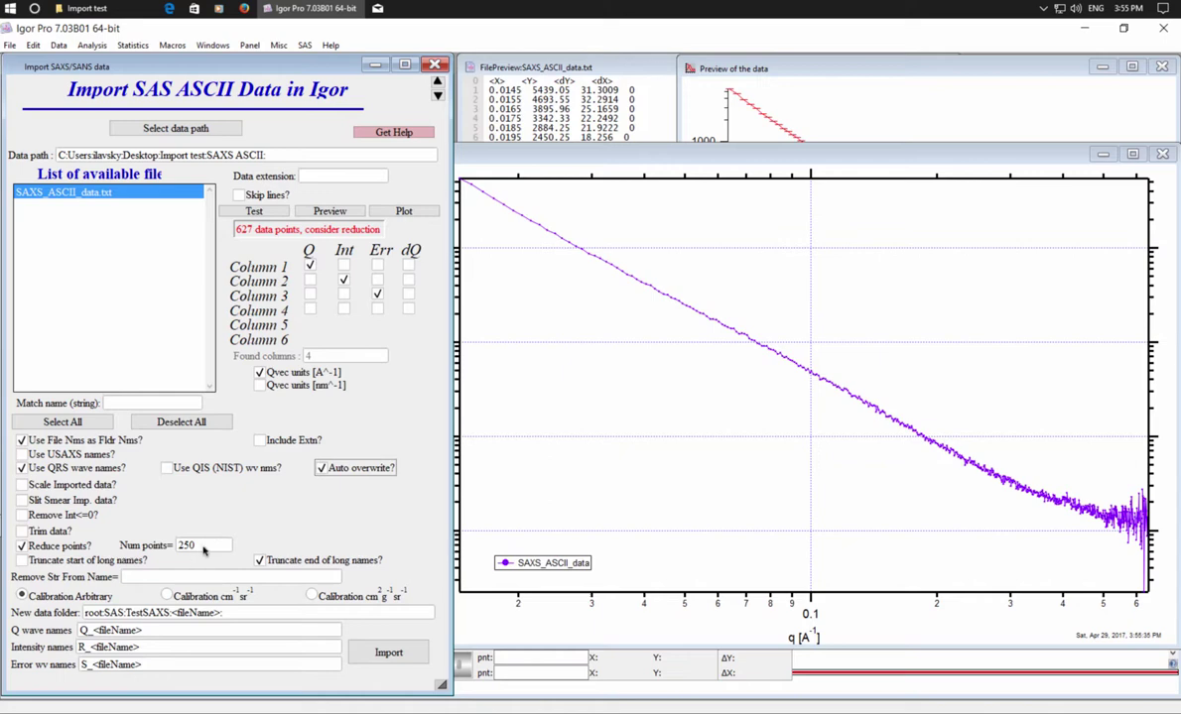
pyautogui.click(130, 548)
pyautogui.write('100')
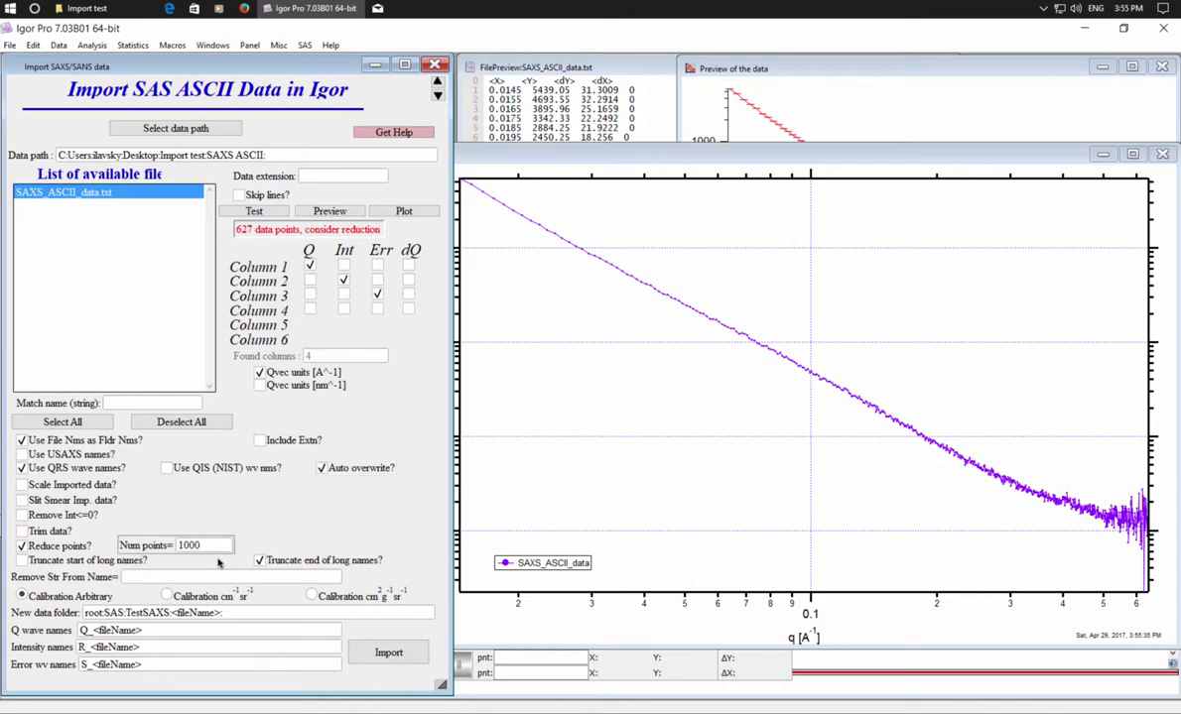
pyautogui.click(388, 653)
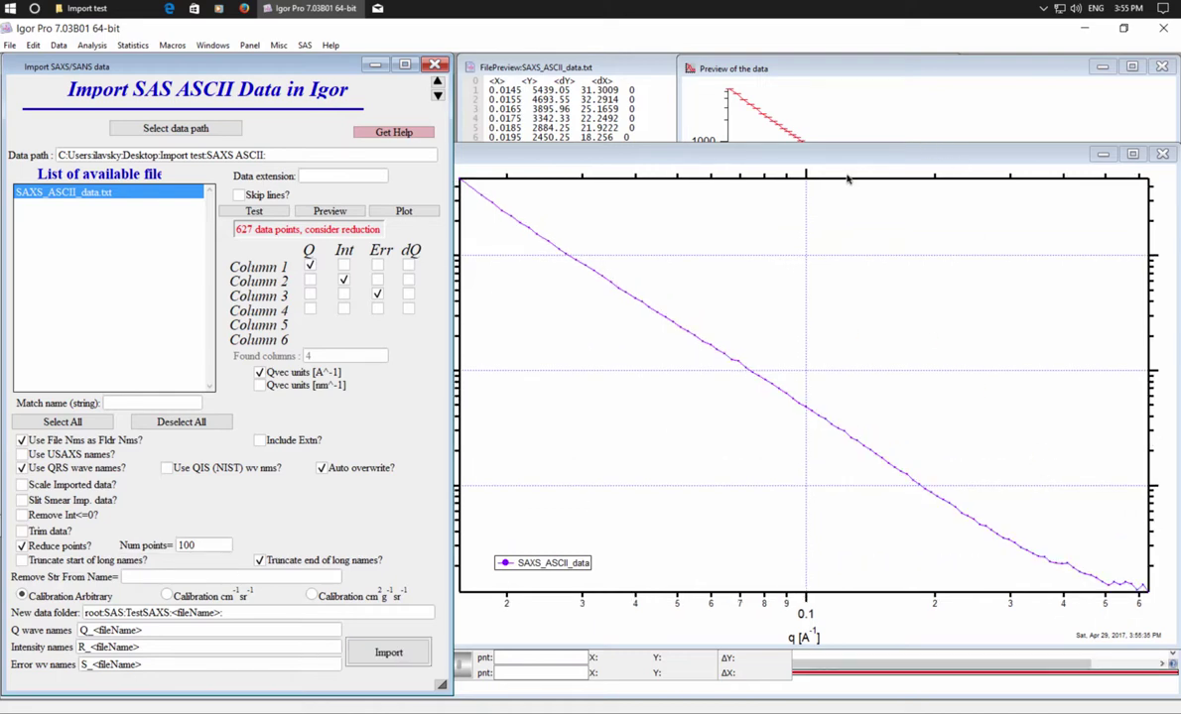
# Place the general graph and the data preview next to each other and compare the reduced curve with the original data
pyautogui.moveTo(799, 153); pyautogui.dragTo(413, 66)
pyautogui.click(812, 239)
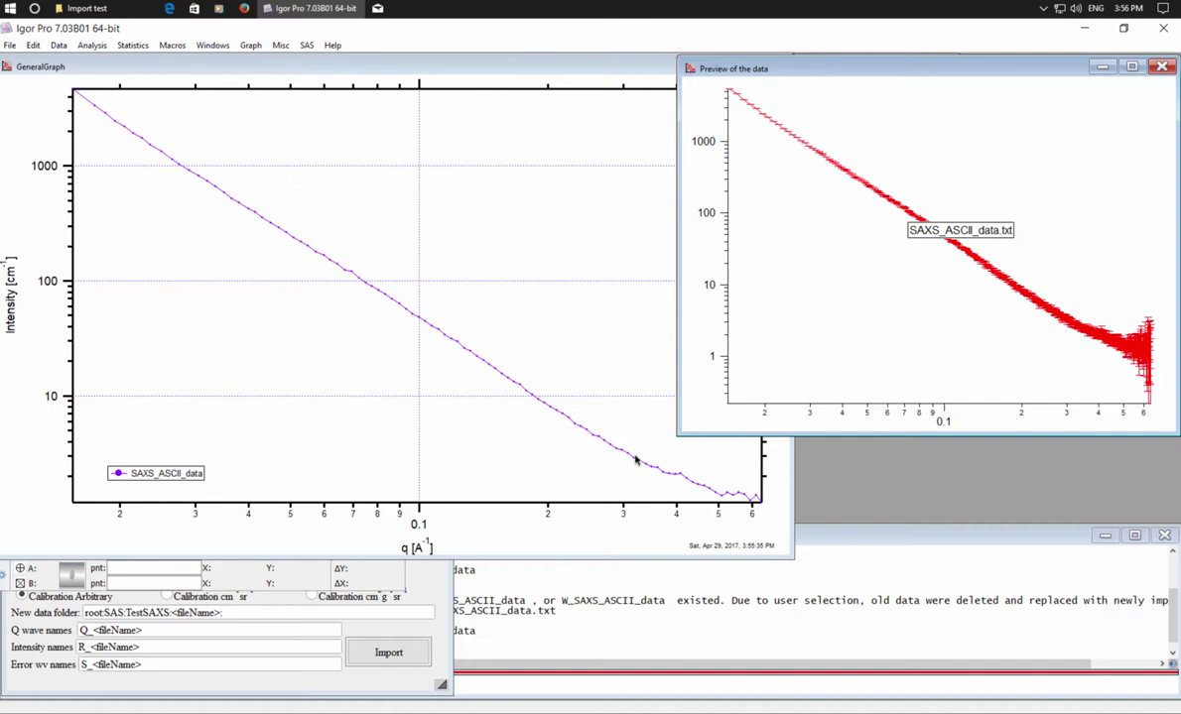
pyautogui.moveTo(917, 71); pyautogui.dragTo(872, 78)
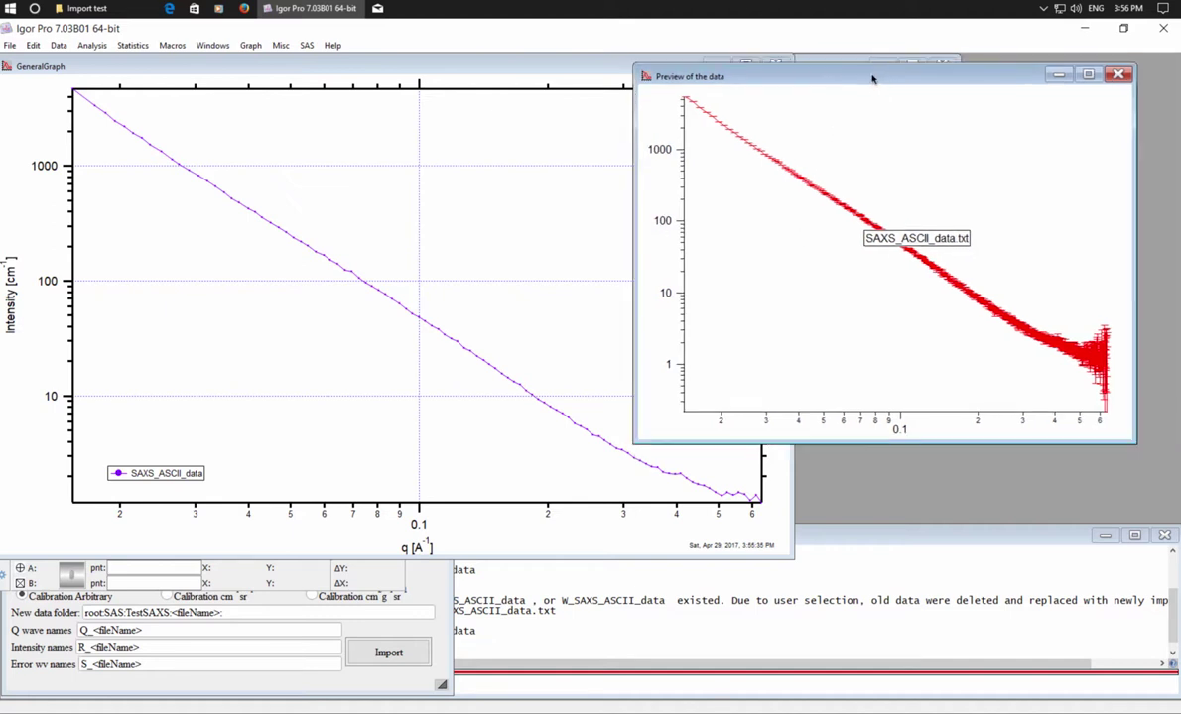
pyautogui.moveTo(536, 70); pyautogui.dragTo(678, 93)
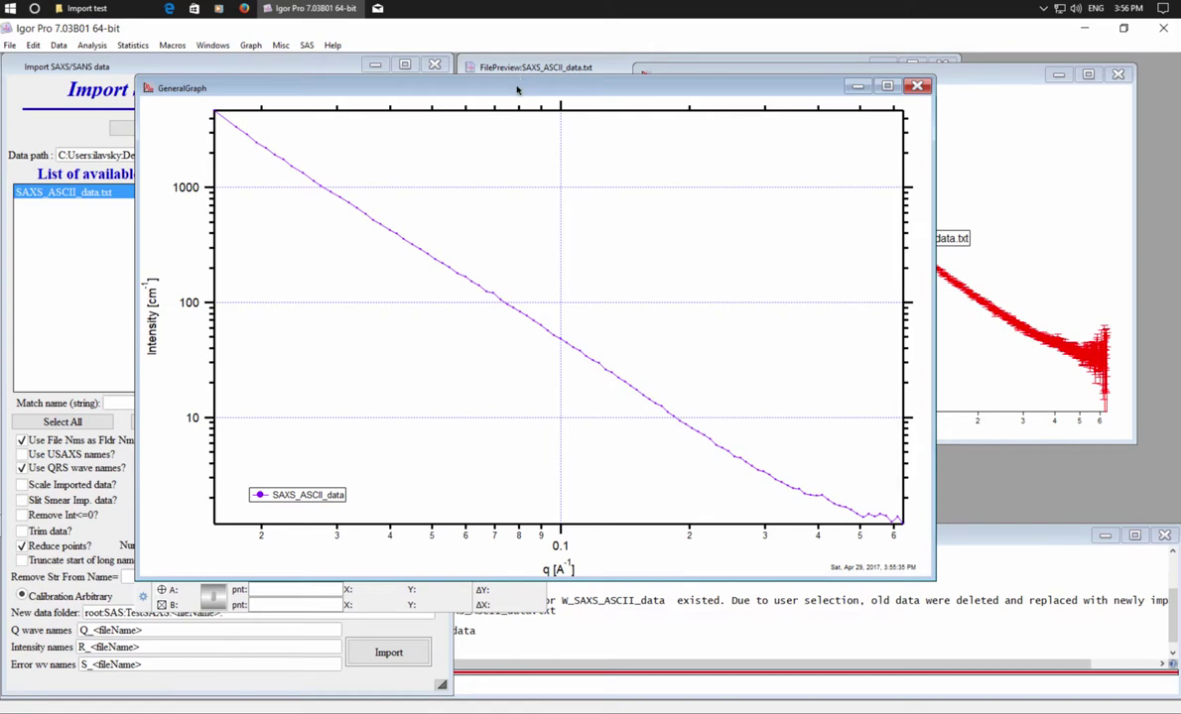
pyautogui.moveTo(516, 89); pyautogui.dragTo(604, 74)
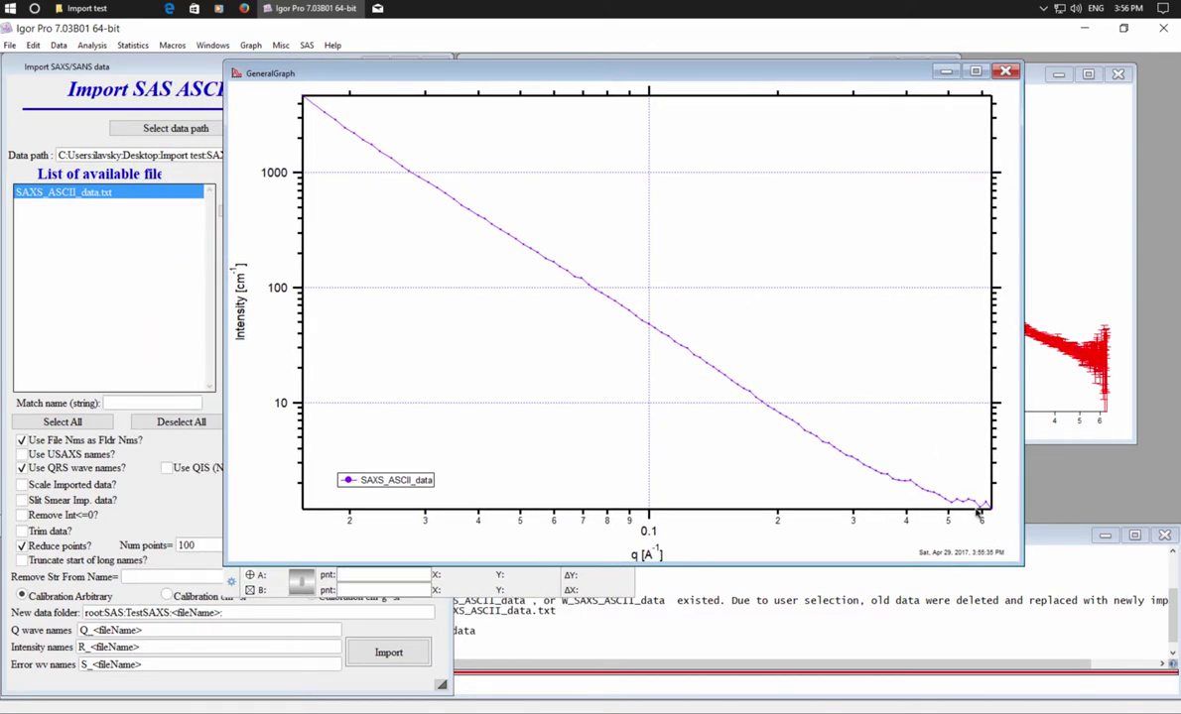
# Turn on error bars for the SAXS_ASCII_data general graph and move the graph to compare it with the original data preview
pyautogui.click(187, 451)
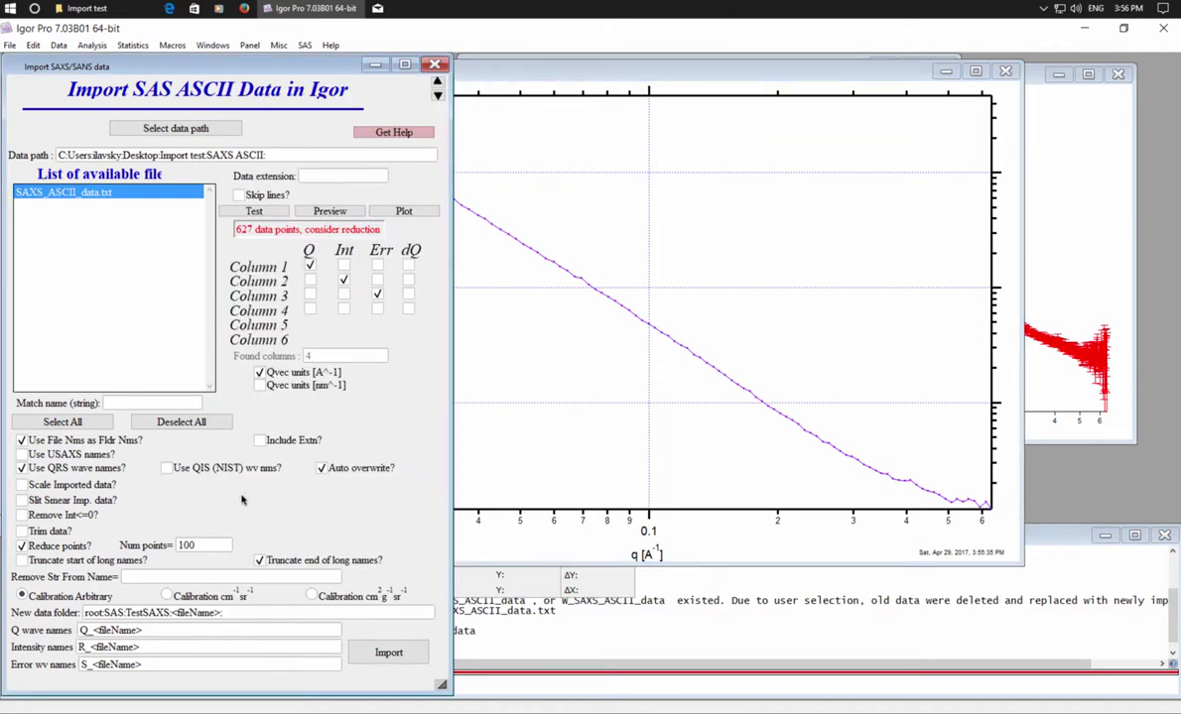
pyautogui.moveTo(252, 62); pyautogui.dragTo(270, 249)
pyautogui.click(141, 57)
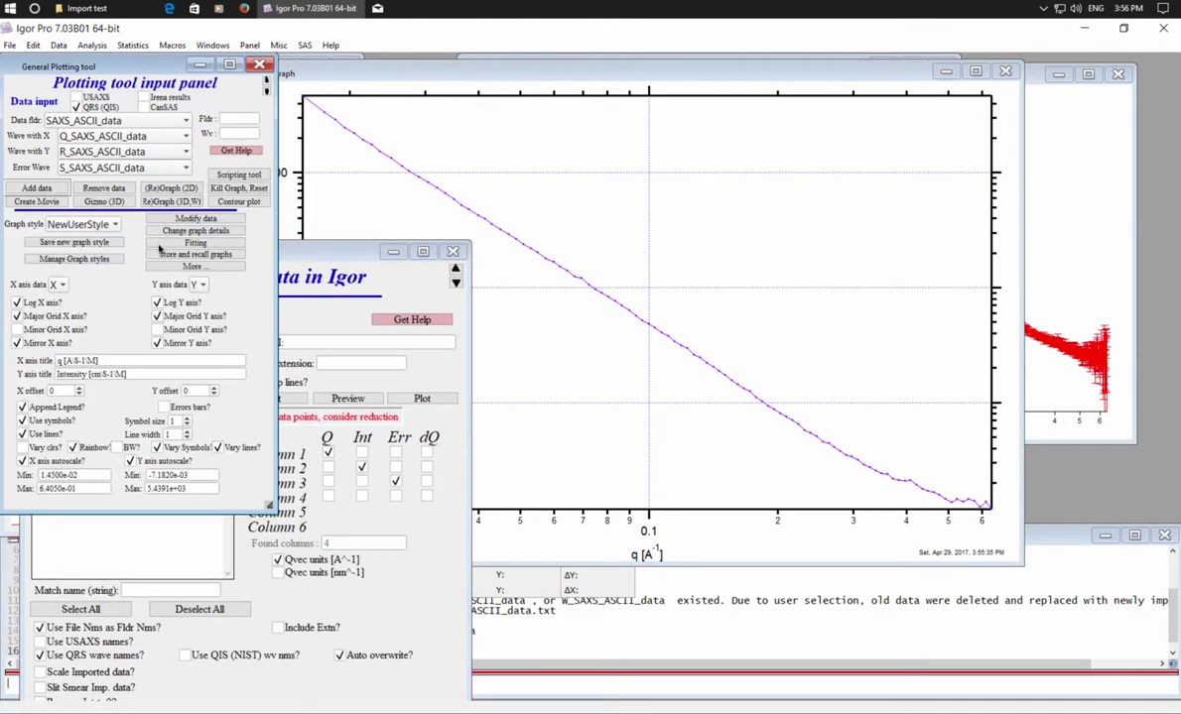
pyautogui.click(166, 408)
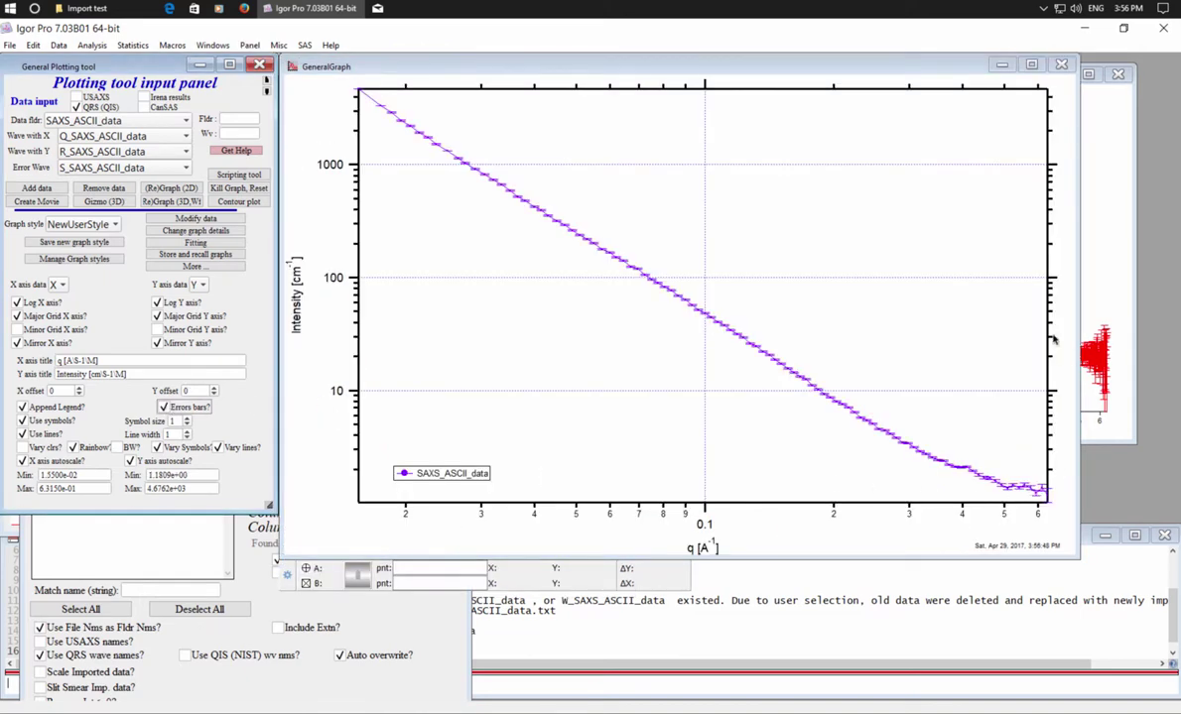
pyautogui.moveTo(769, 64); pyautogui.dragTo(556, 64)
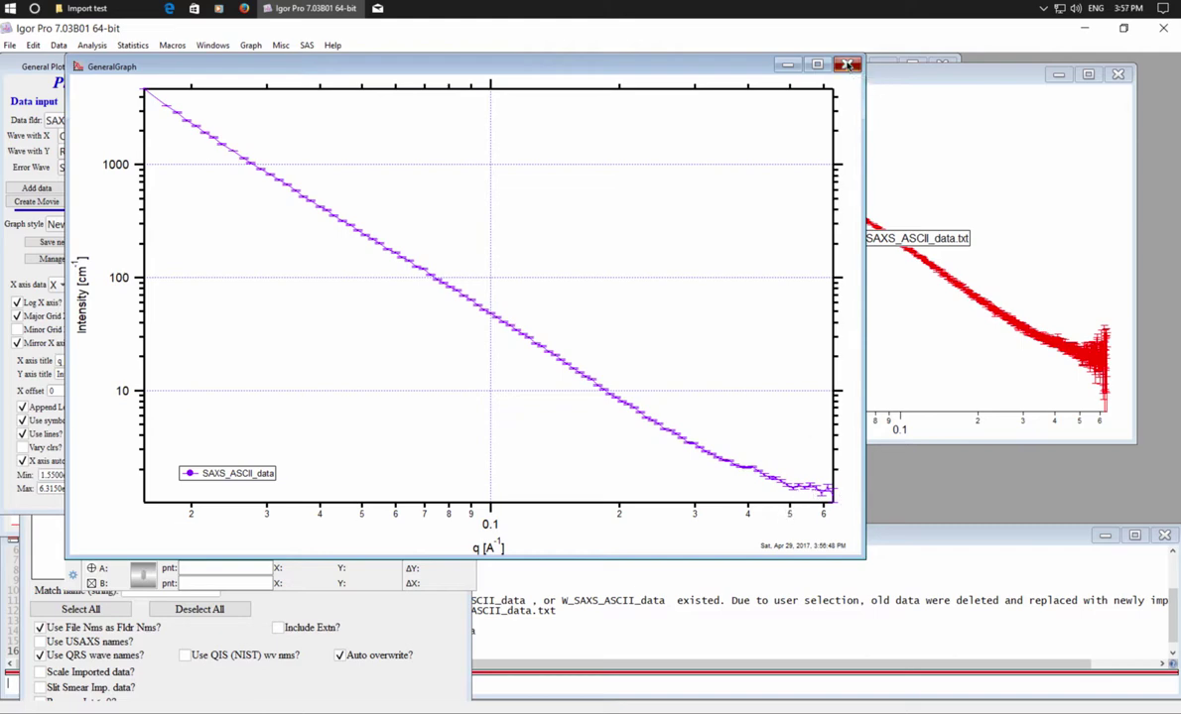
# Close the general graph, the data preview, the file preview, the SAXS import panel and the plotting tool
pyautogui.click(789, 62)
pyautogui.click(1119, 76)
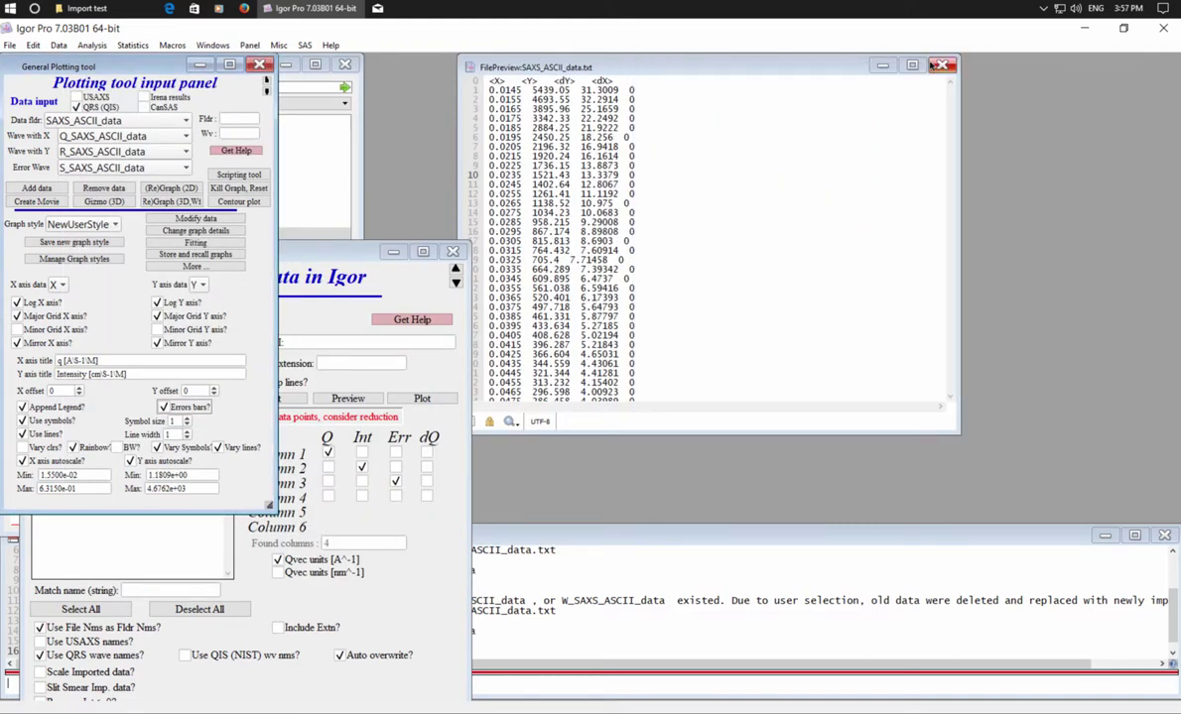
pyautogui.click(941, 66)
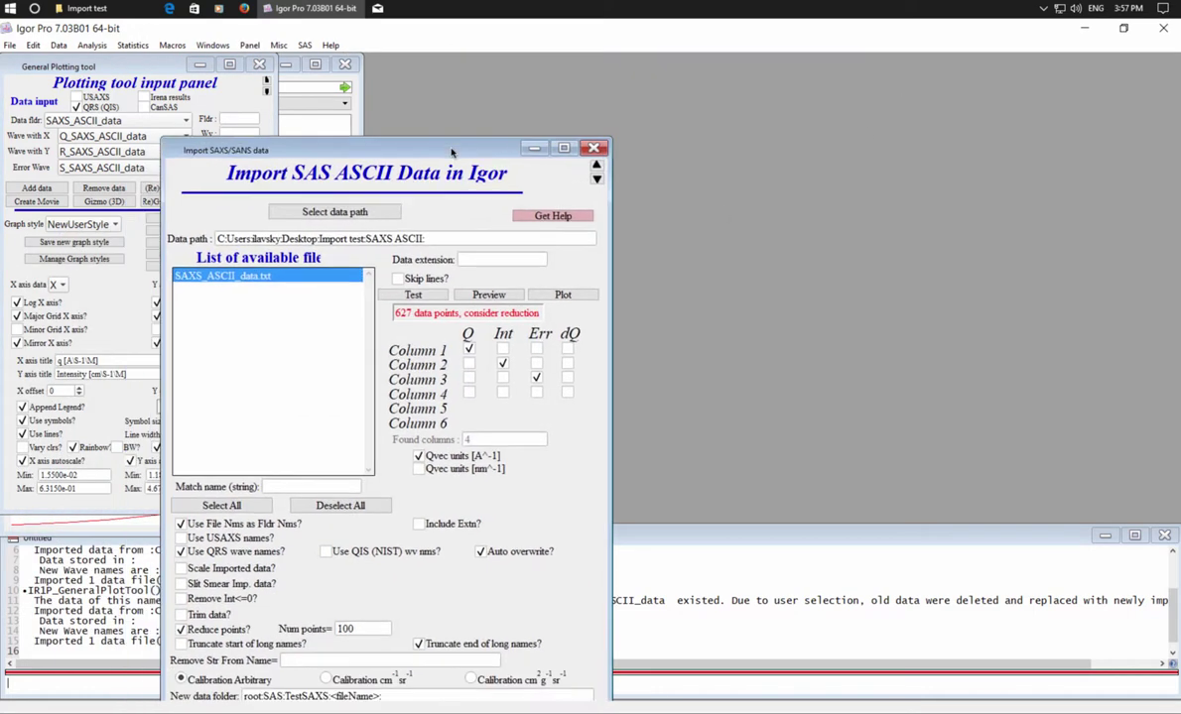
pyautogui.click(549, 142)
pyautogui.click(261, 65)
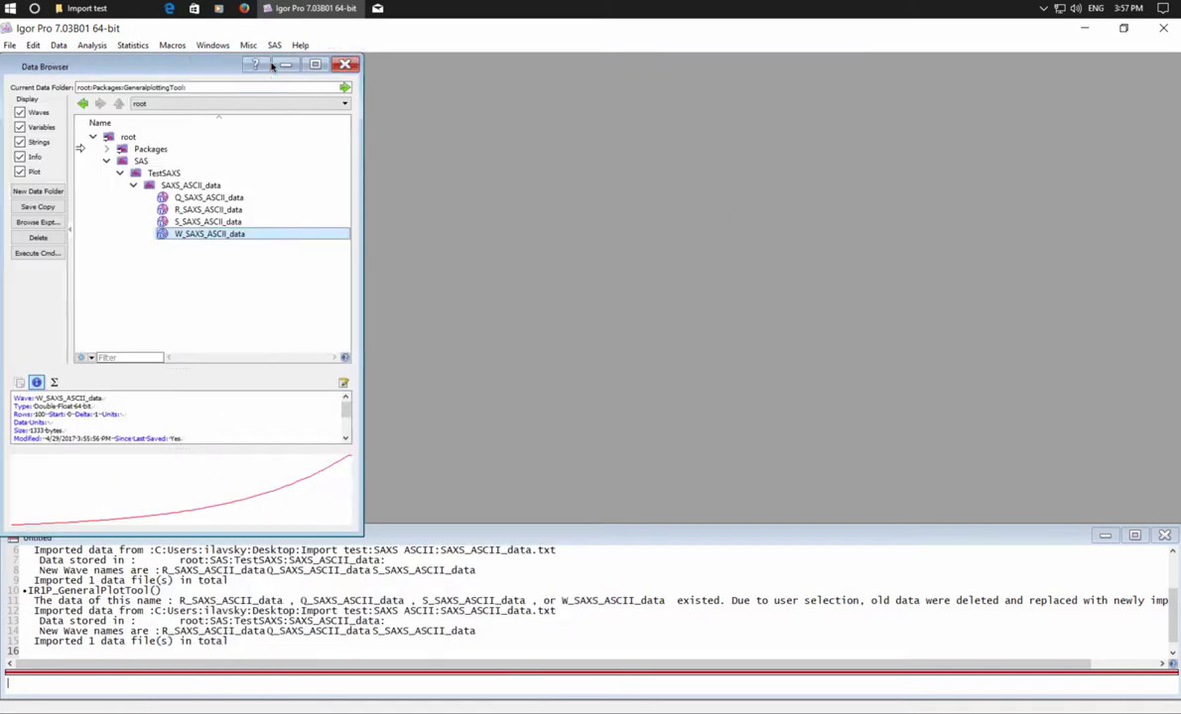
# Open Irena's import tool for ASCII WAXS or other data and enlarge its panel
pyautogui.click(274, 45)
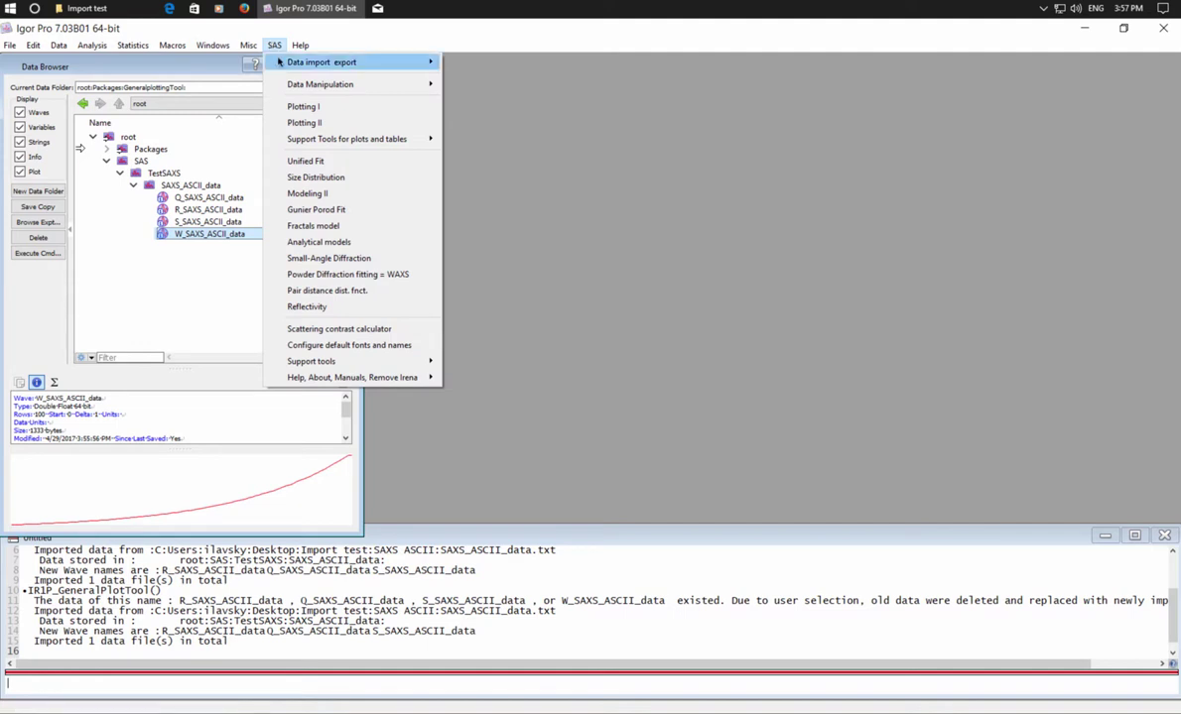
pyautogui.moveTo(437, 61)
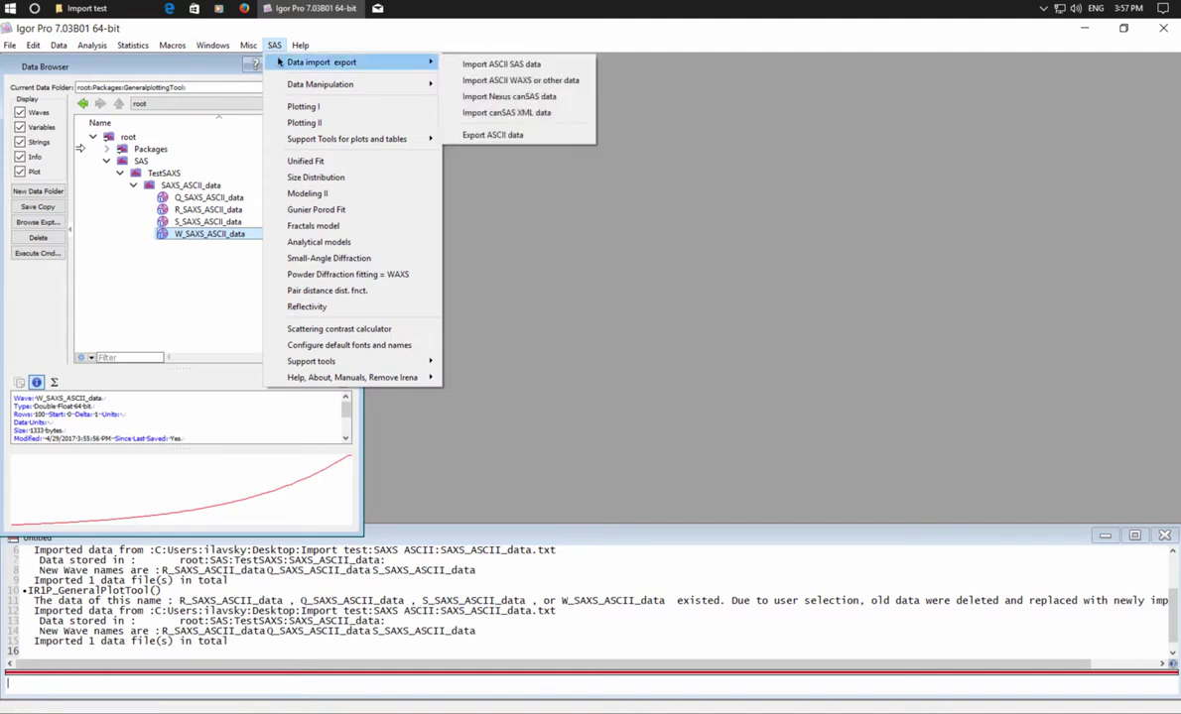
pyautogui.click(489, 81)
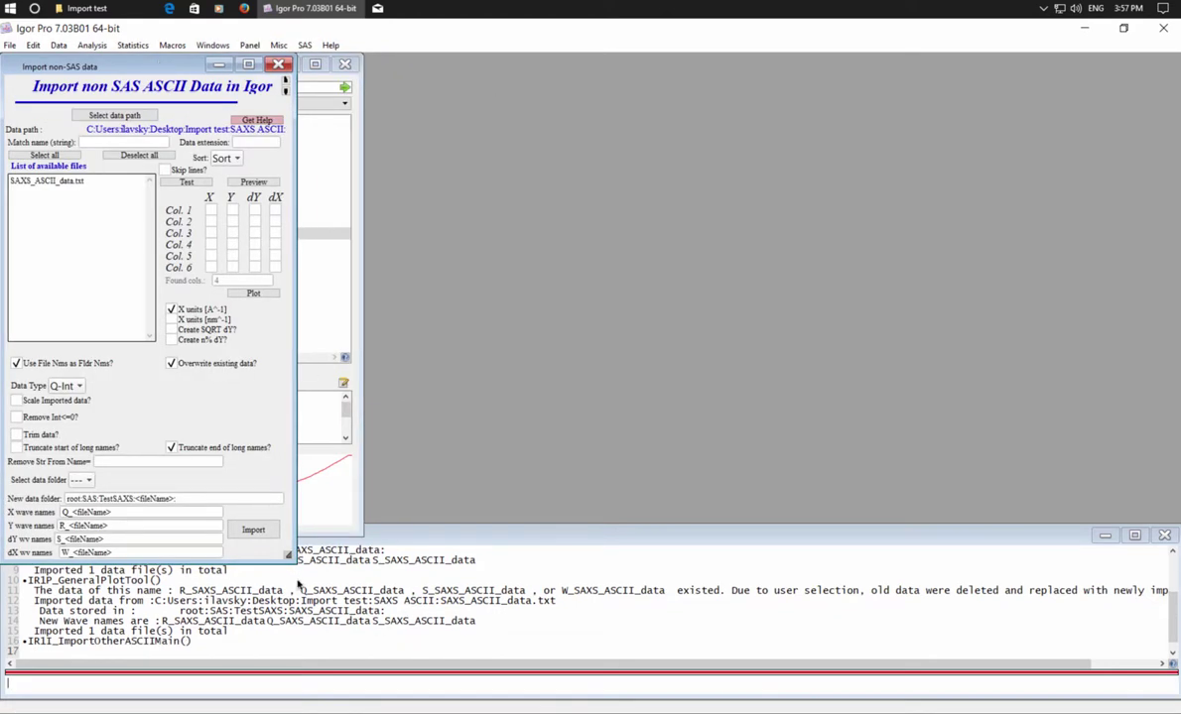
pyautogui.moveTo(292, 563); pyautogui.dragTo(429, 664)
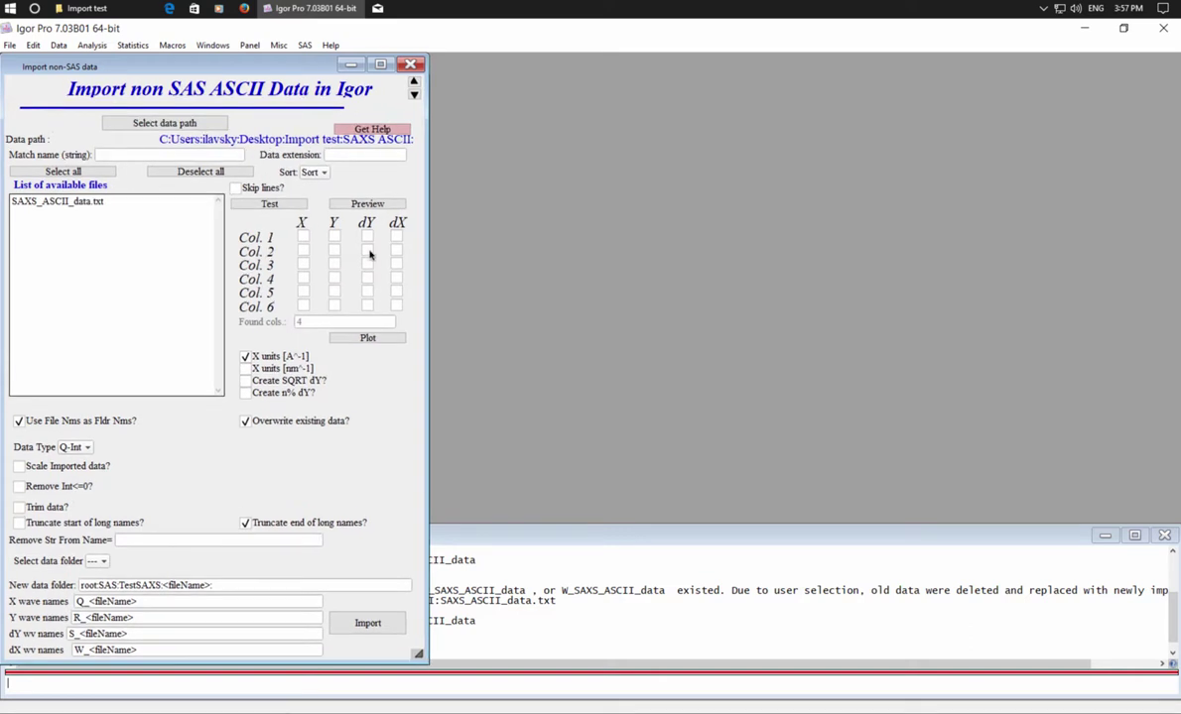
# Set the data path to the Non-SAXS ASCII folder, then test and preview PairDistanceDistritbuionMeasurement.gr
pyautogui.click(165, 123)
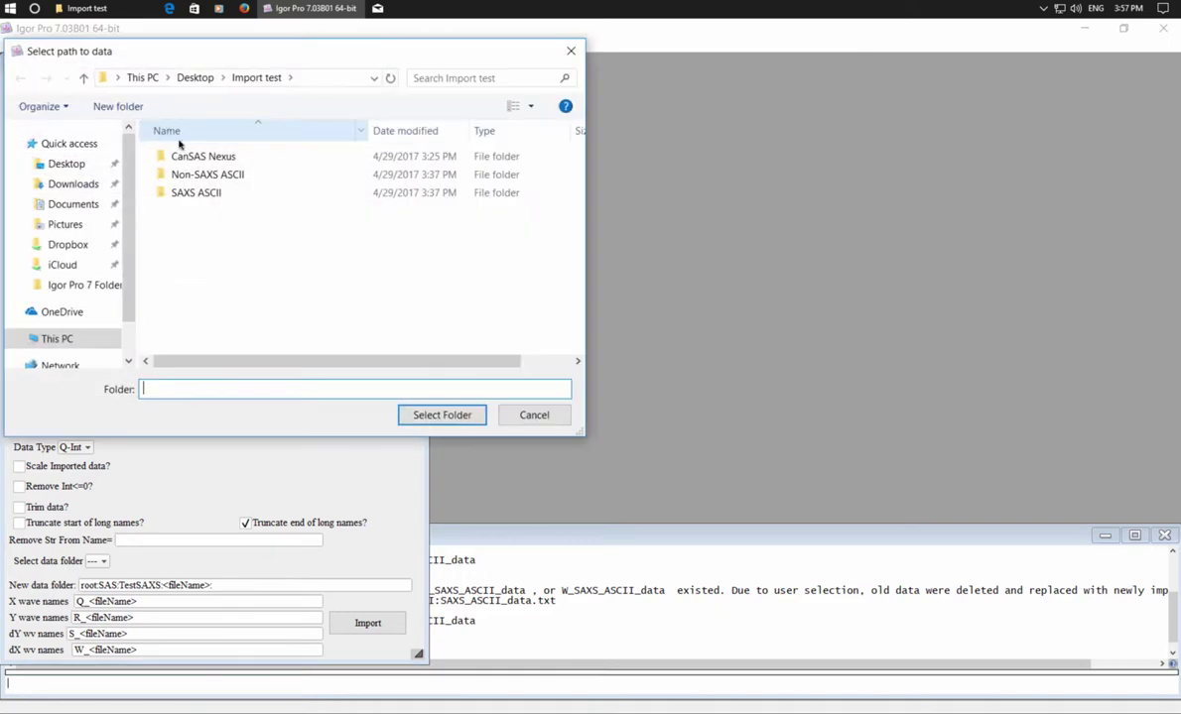
pyautogui.click(226, 175)
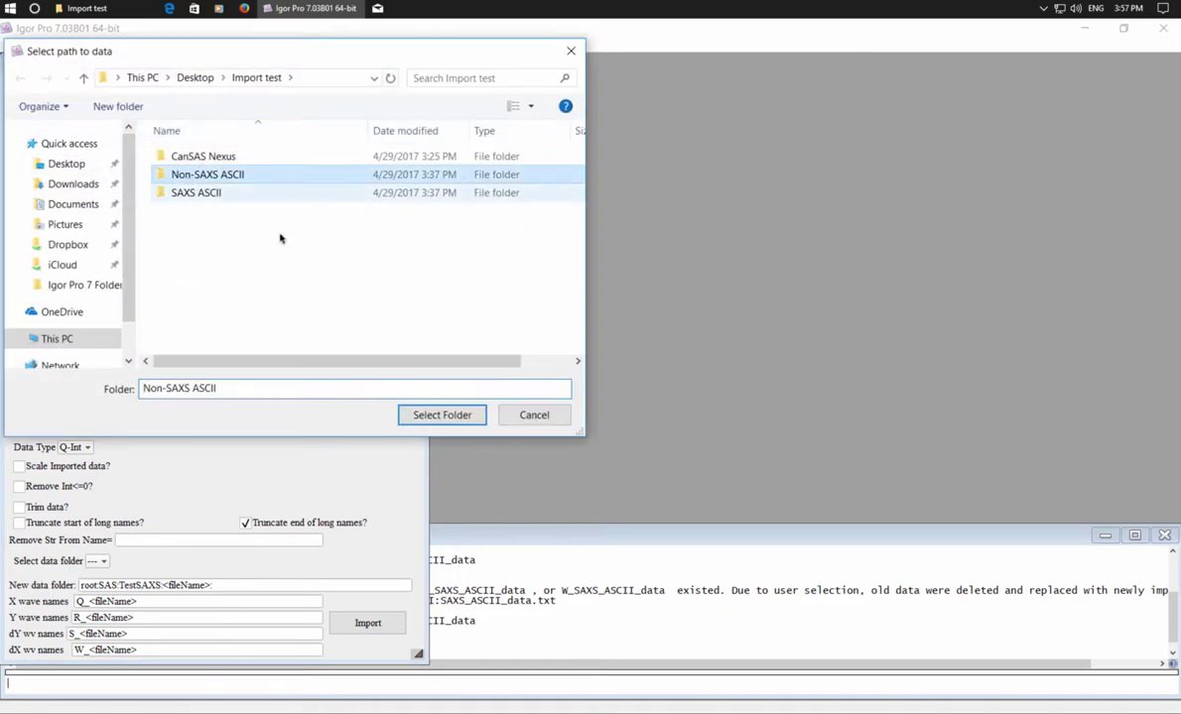
pyautogui.click(442, 415)
pyautogui.click(92, 202)
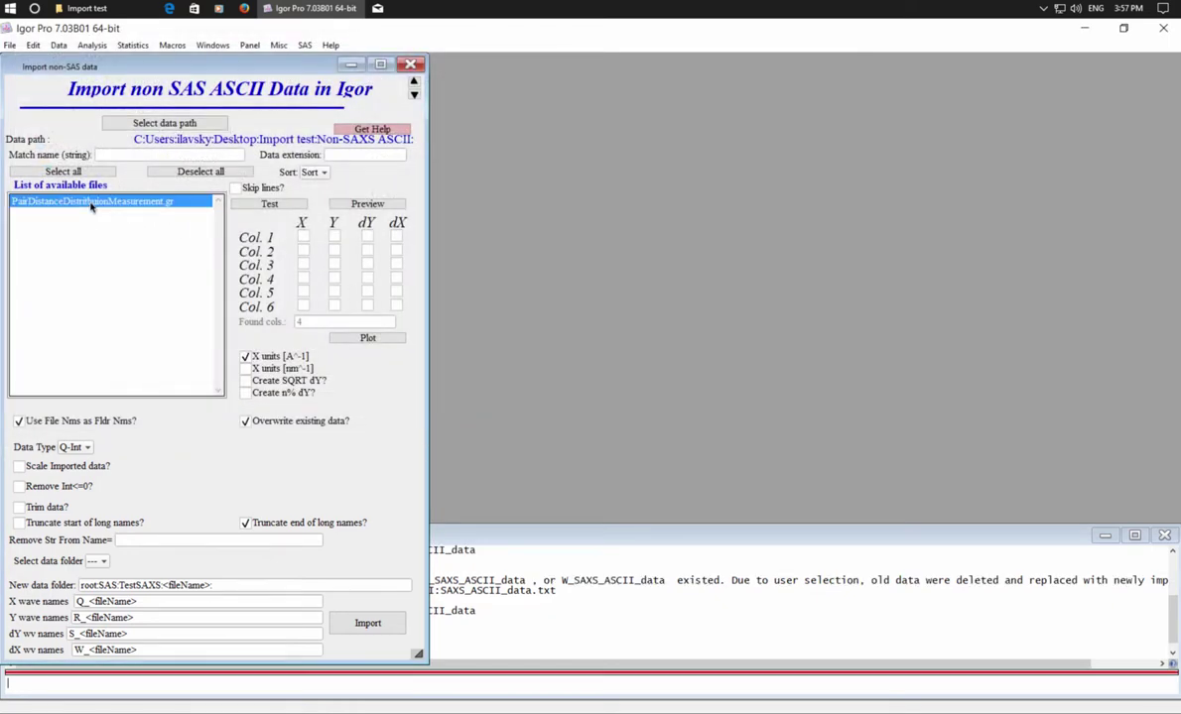
pyautogui.click(264, 205)
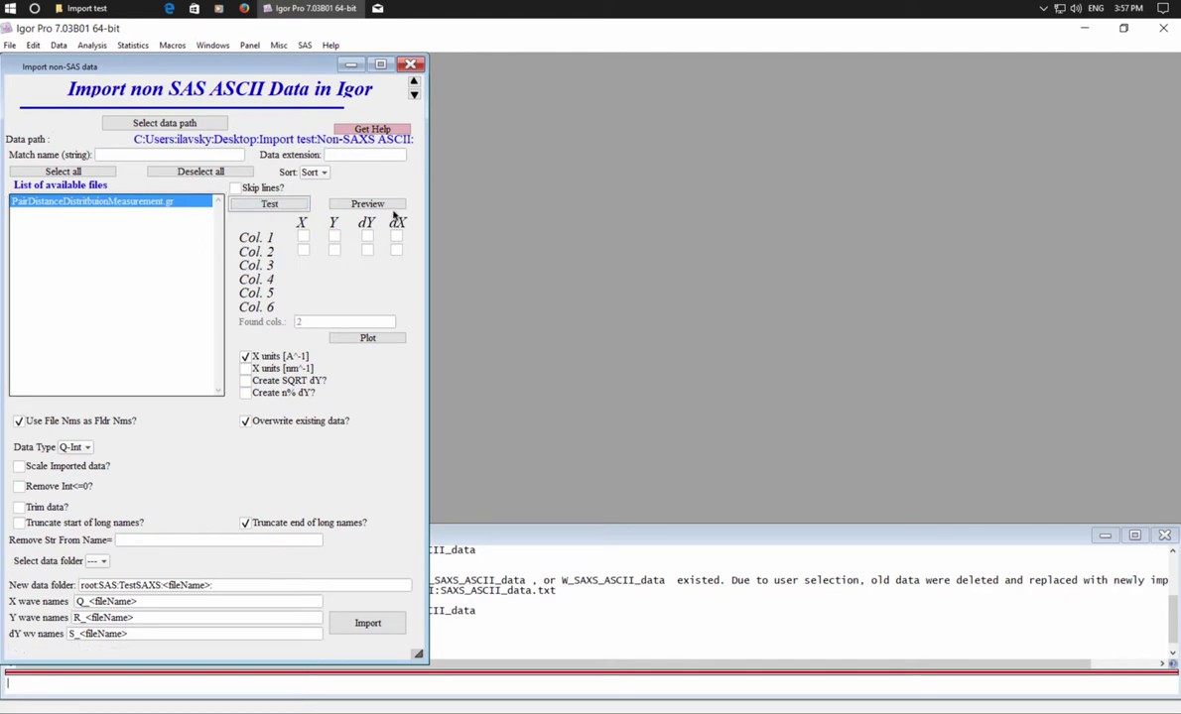
pyautogui.click(375, 204)
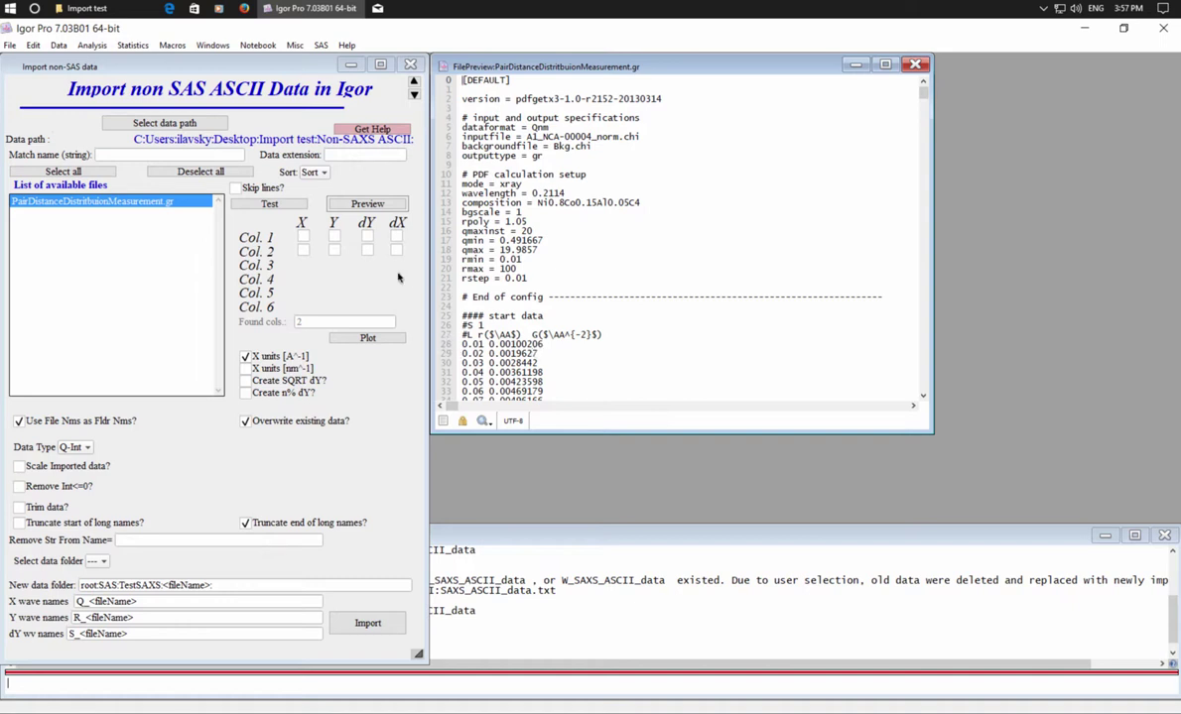
# Assign column 1 to X and column 2 to Y, and plot a preview of the pair distance distribution data
pyautogui.click(303, 236)
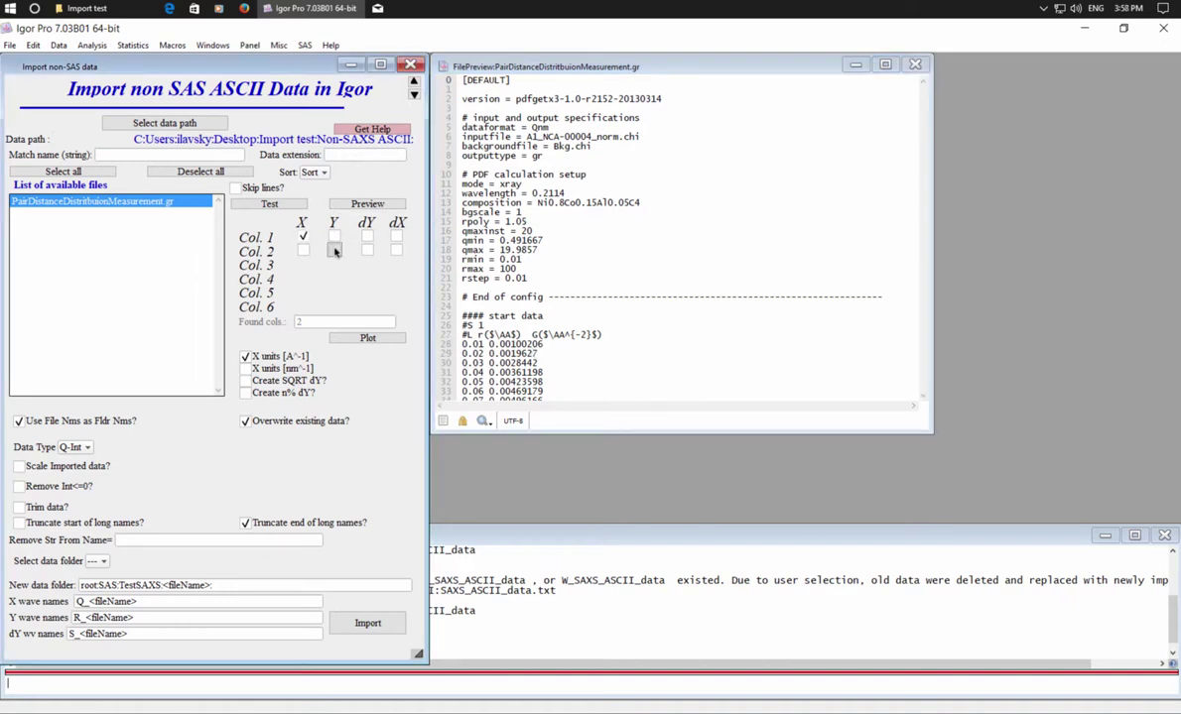
pyautogui.click(334, 250)
pyautogui.click(370, 338)
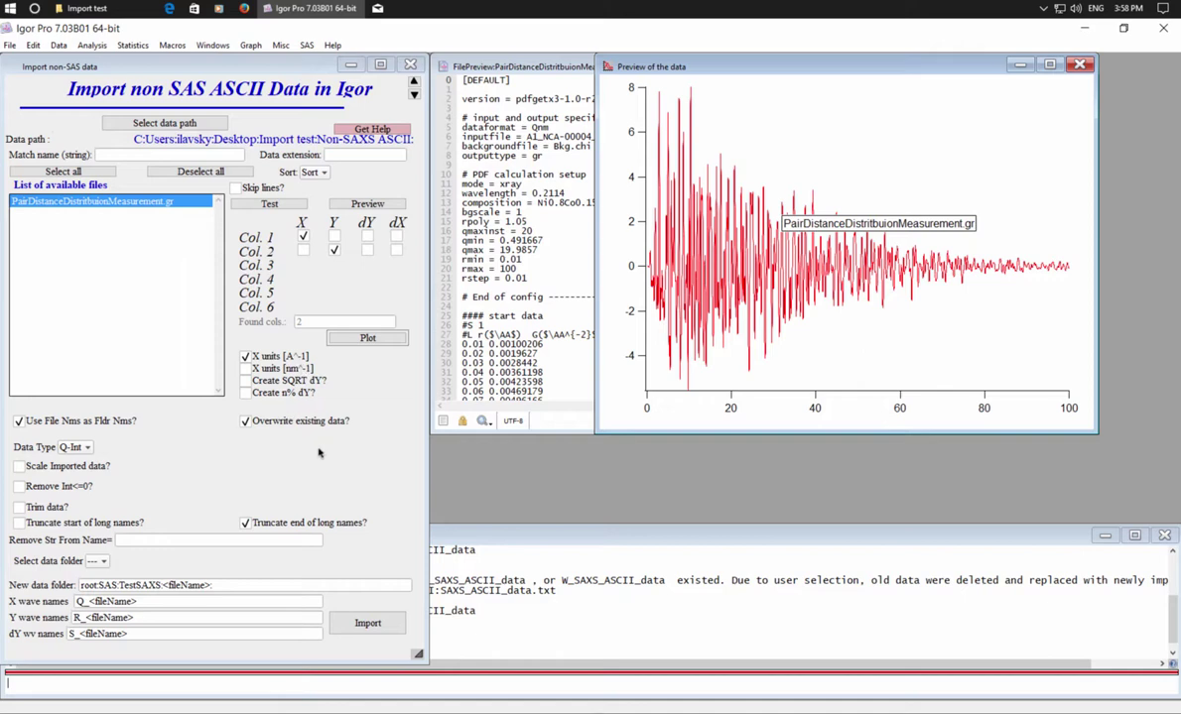
pyautogui.click(78, 448)
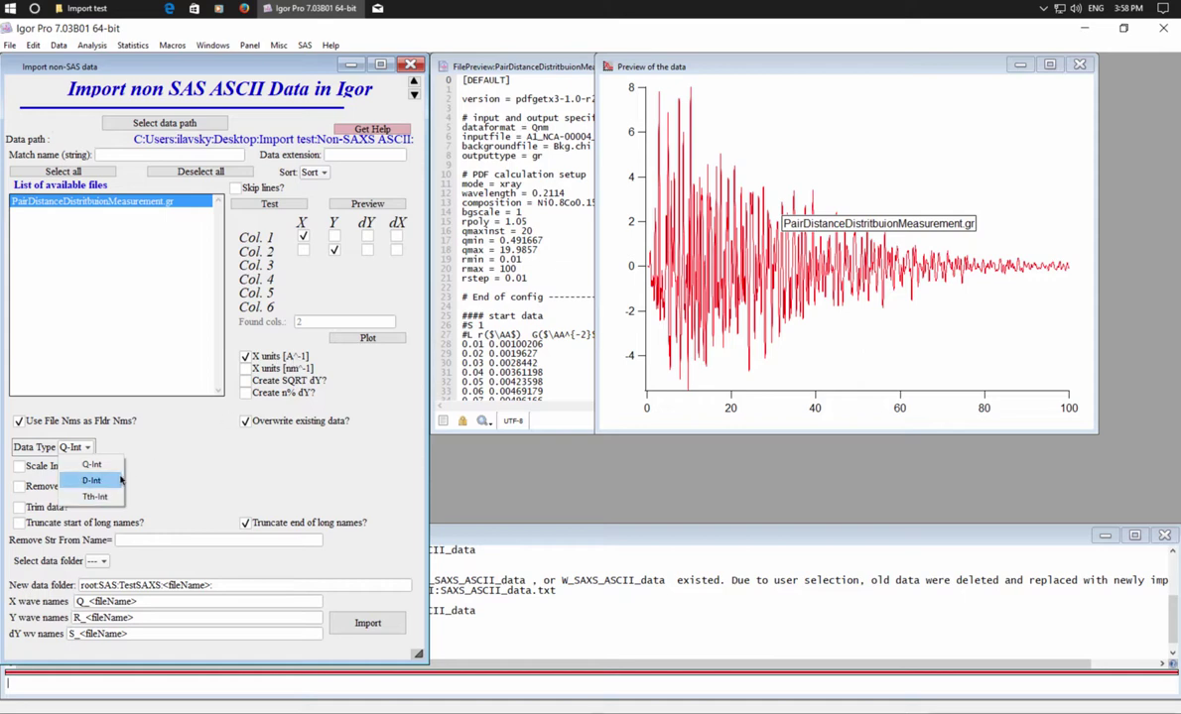
pyautogui.click(147, 444)
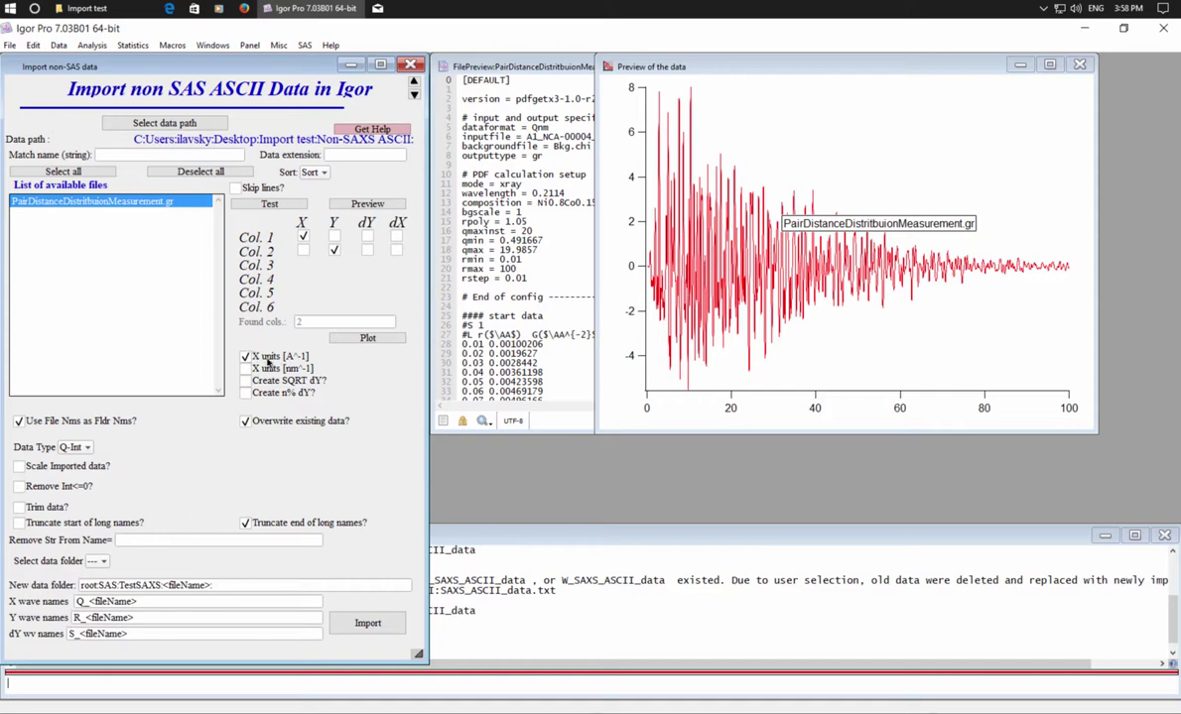
pyautogui.click(86, 448)
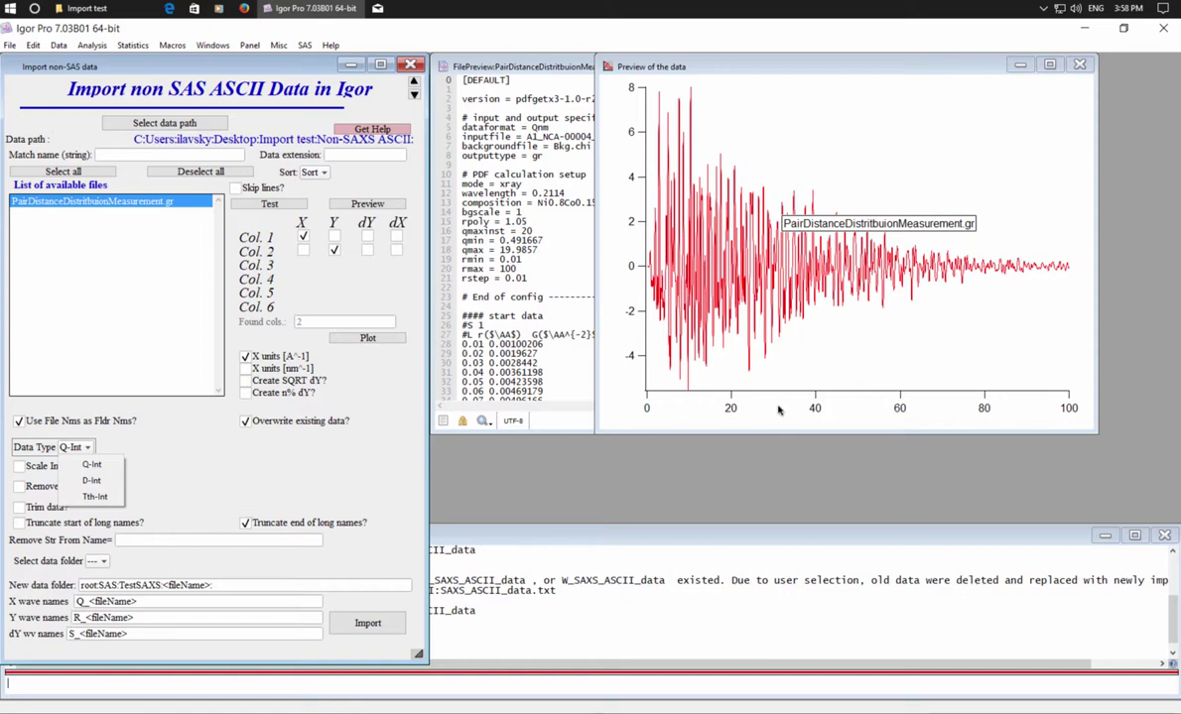
pyautogui.click(154, 464)
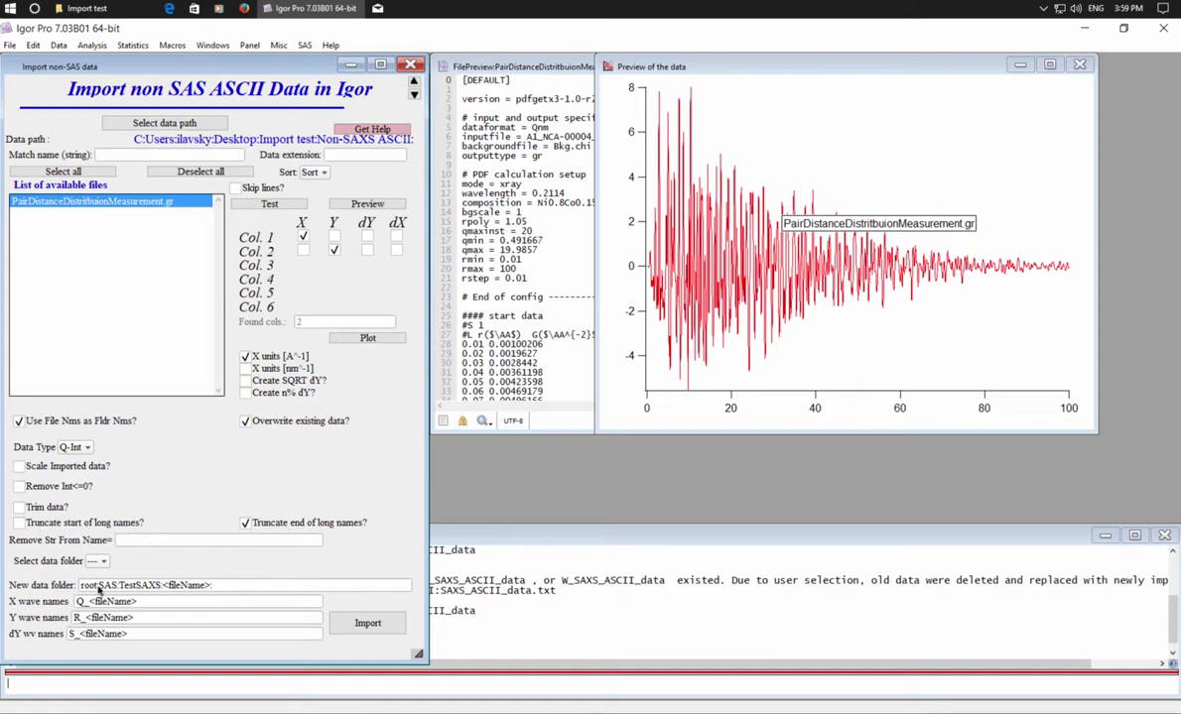
# Set the new data folder to root:SAS:TestNonSAXS:<fileName>: and import the pair distance distribution file
pyautogui.doubleClick(149, 588)
pyautogui.write('Test')
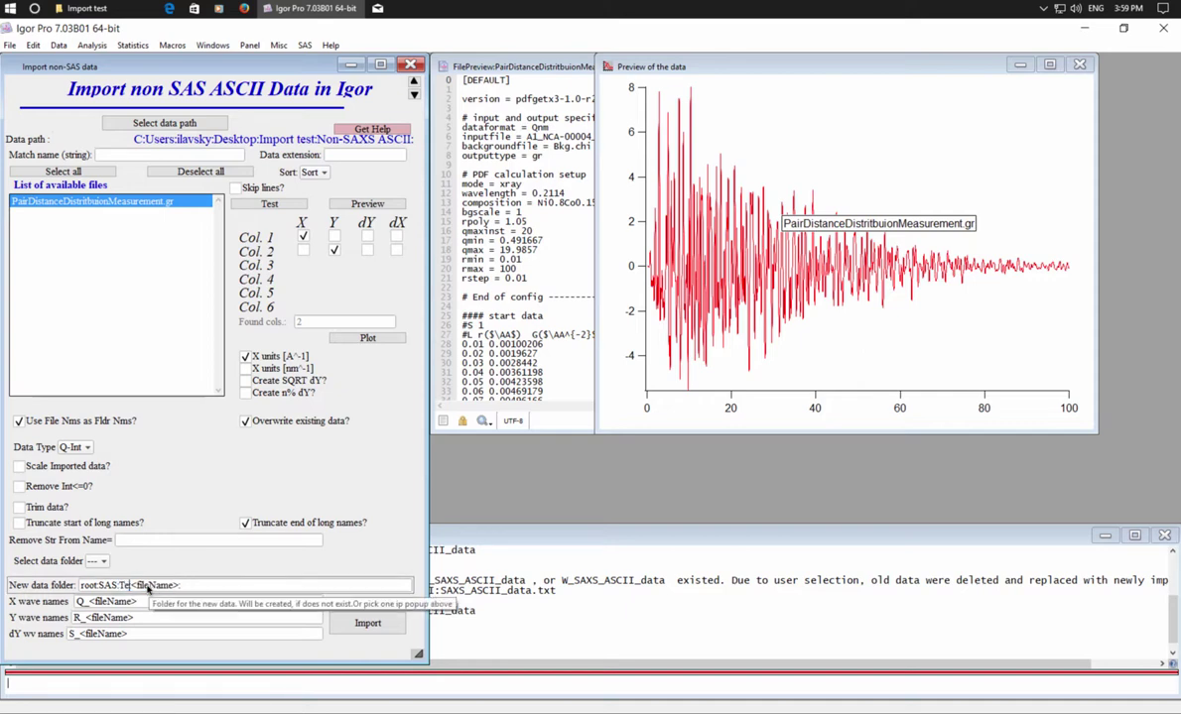
pyautogui.write('NonSAXS')
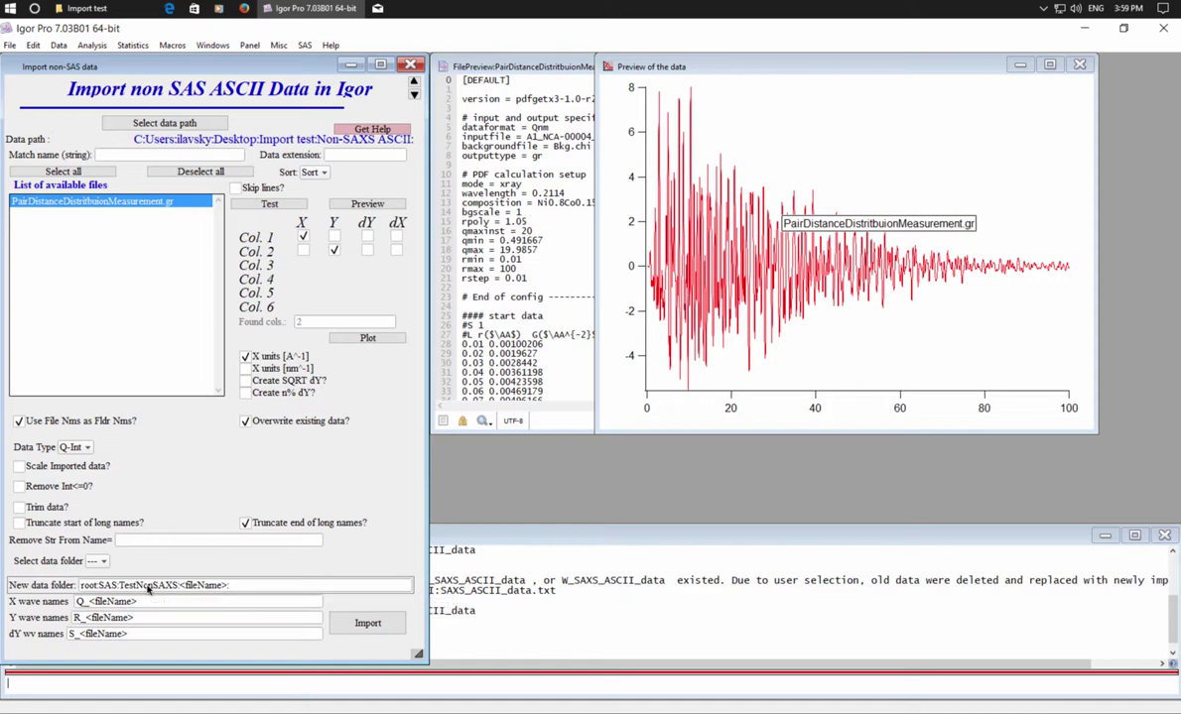
pyautogui.click(367, 623)
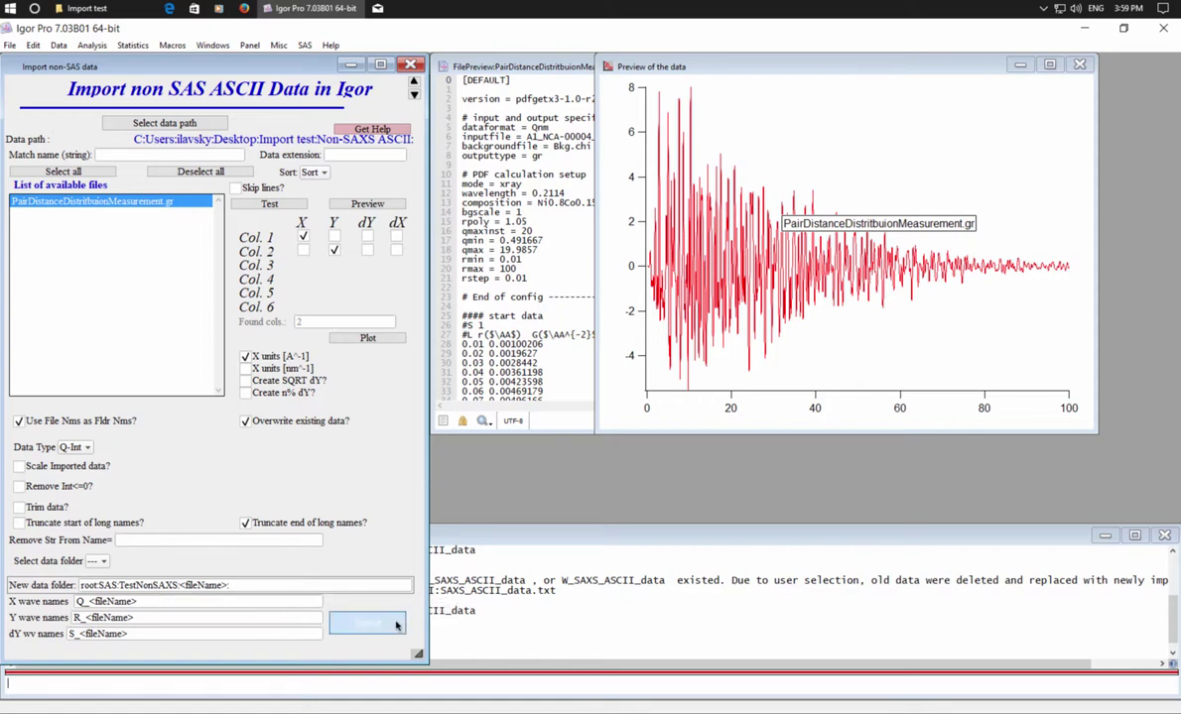
# Move the import panel off the Data Browser and expand the TestNonSAXS folder to check the imported waves
pyautogui.moveTo(273, 74); pyautogui.dragTo(846, 94)
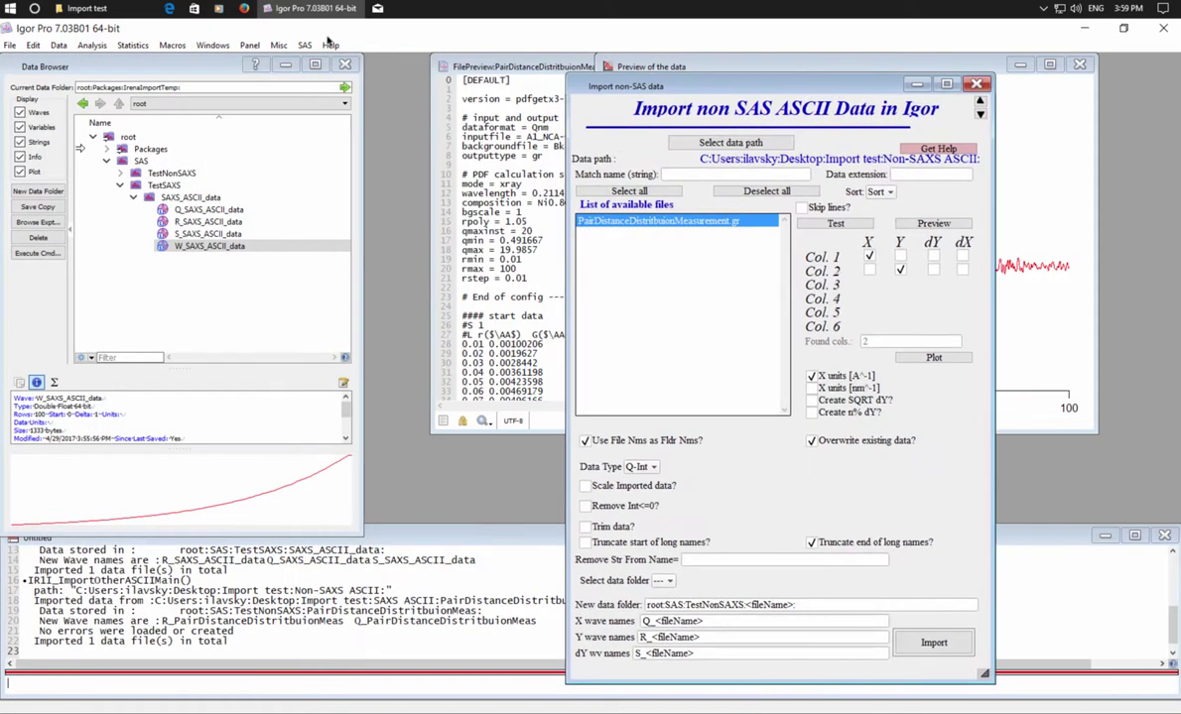
pyautogui.click(278, 44)
pyautogui.click(214, 175)
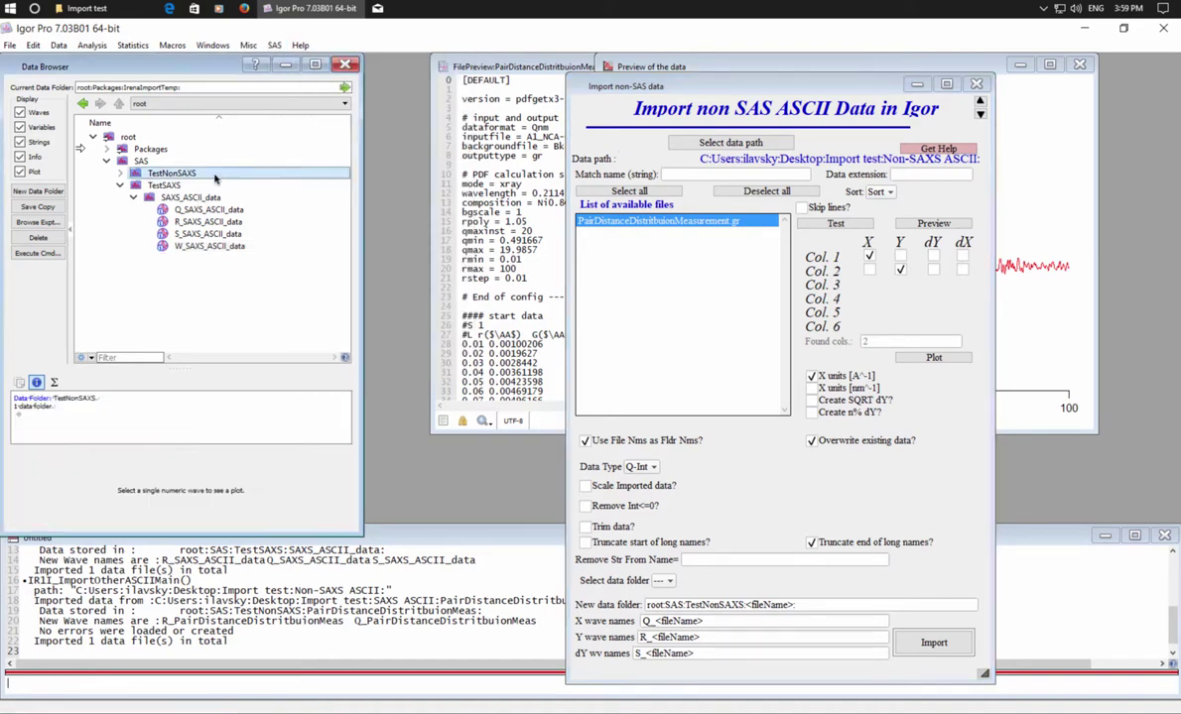
pyautogui.click(120, 186)
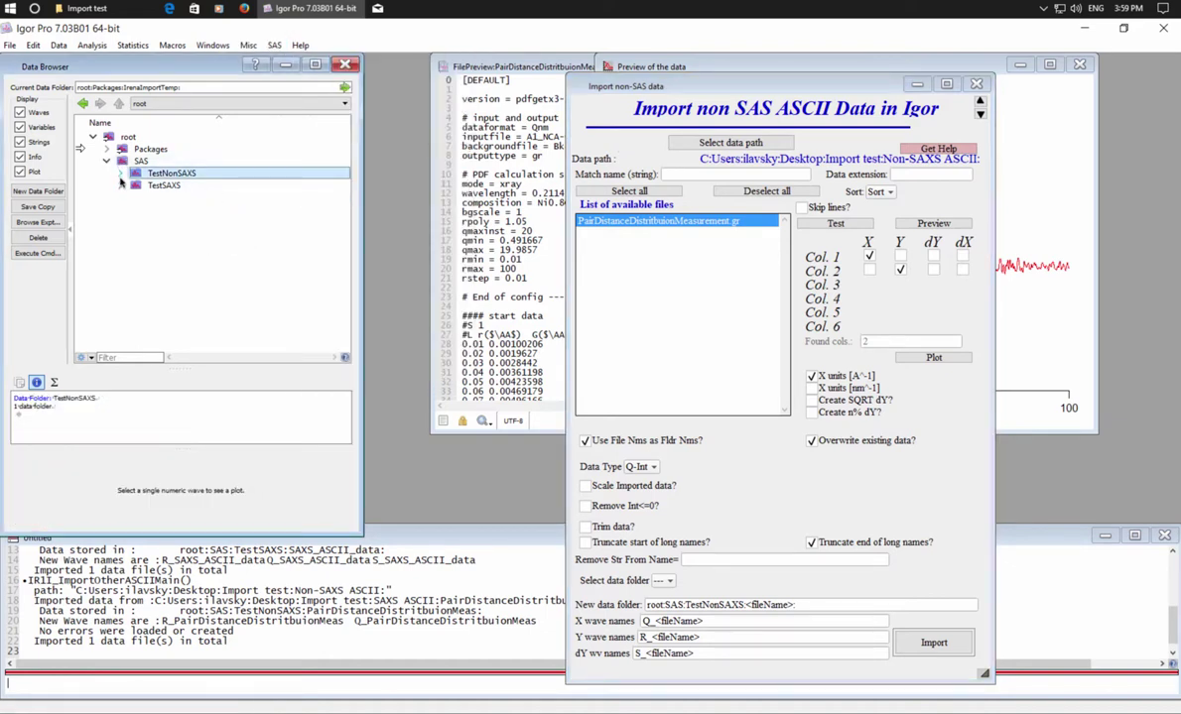
pyautogui.click(120, 173)
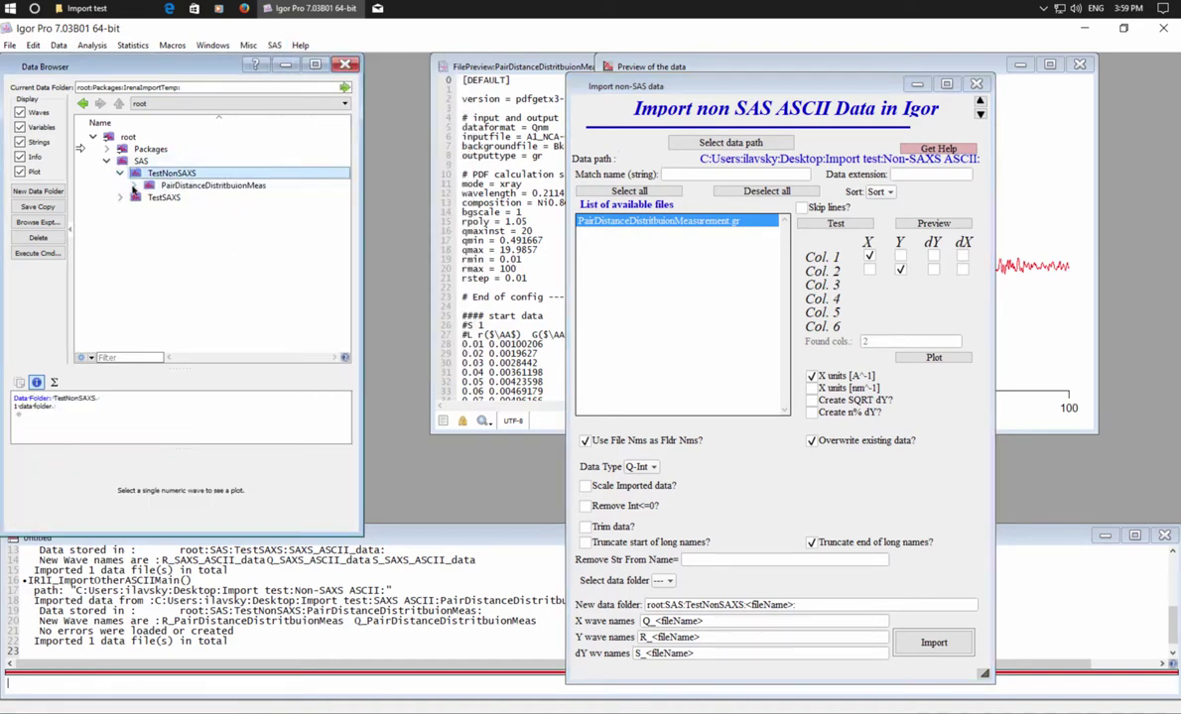
pyautogui.click(135, 187)
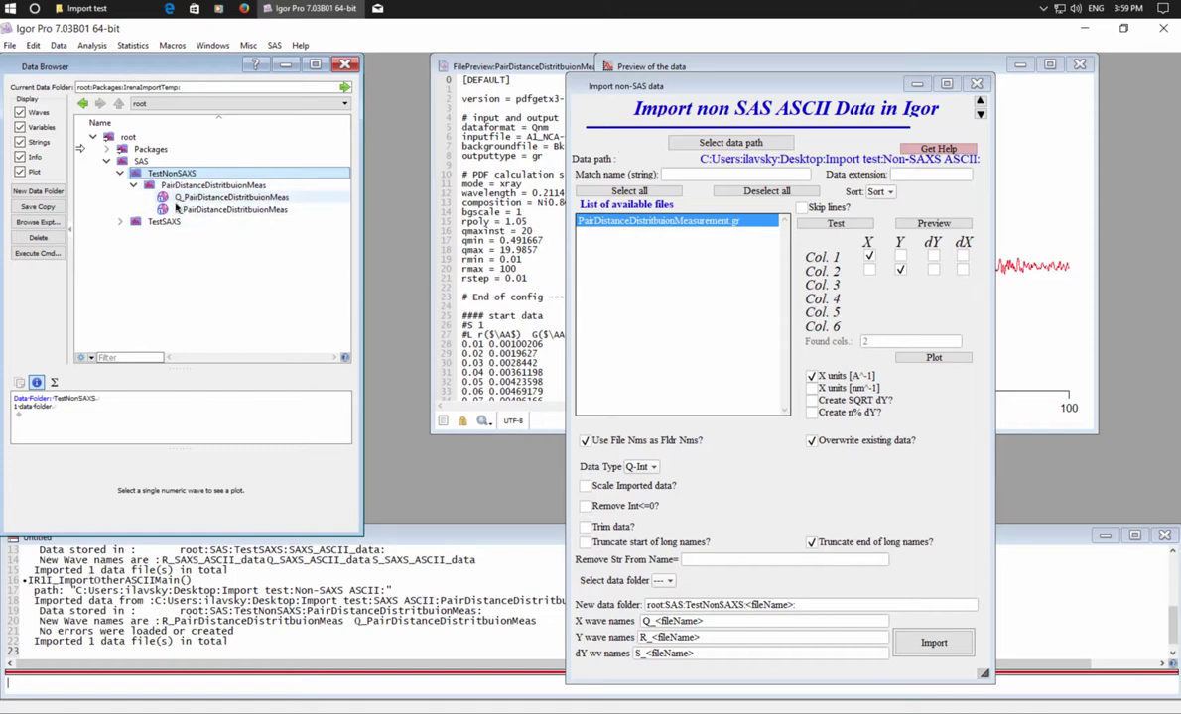
# Enable creation of percentage dY errors at 4% and import the pair distance distribution file again
pyautogui.click(911, 471)
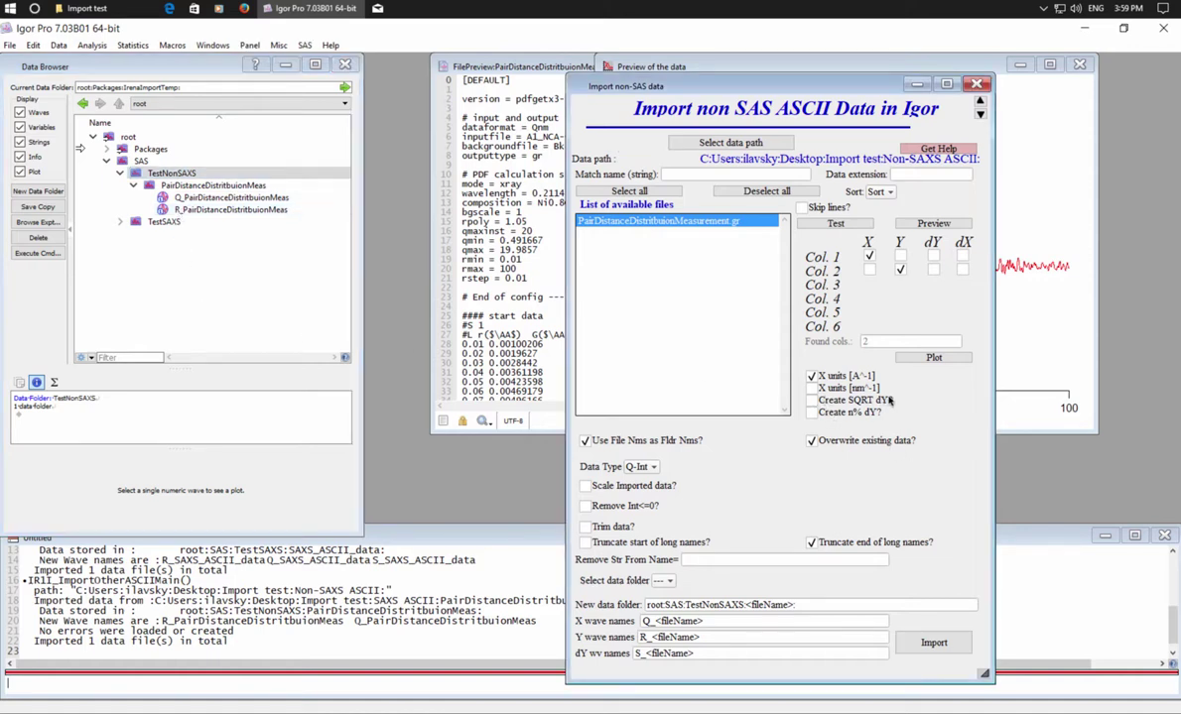
pyautogui.click(813, 413)
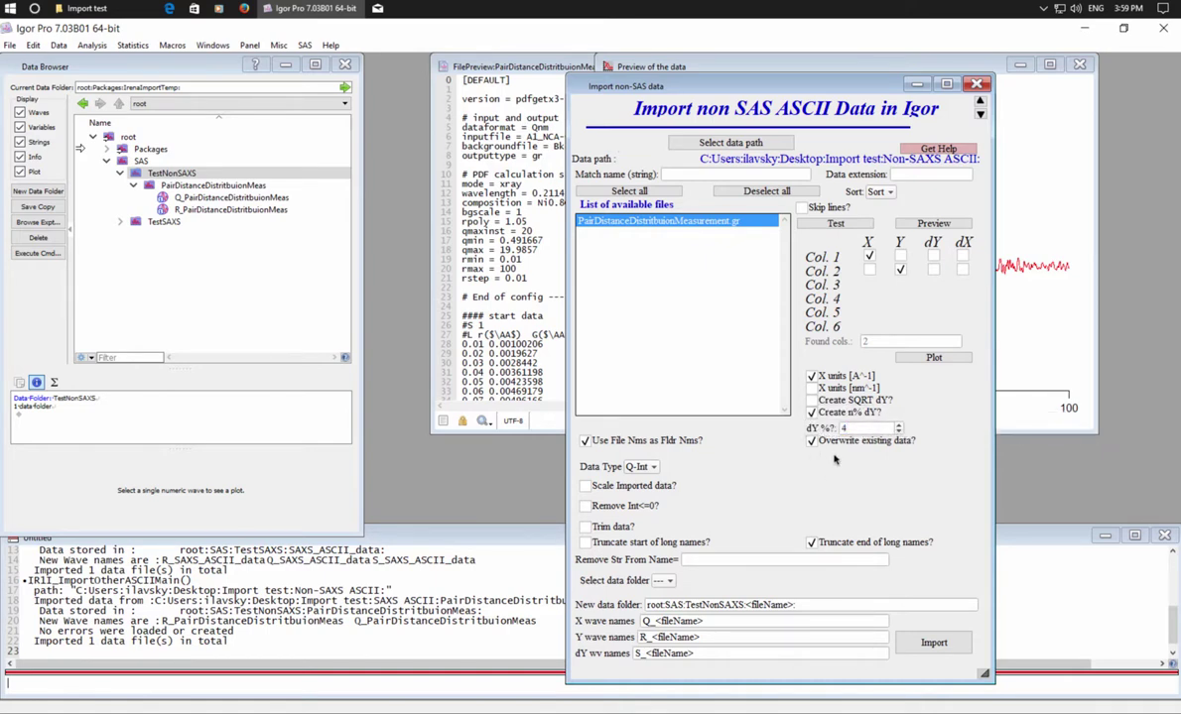
pyautogui.click(946, 645)
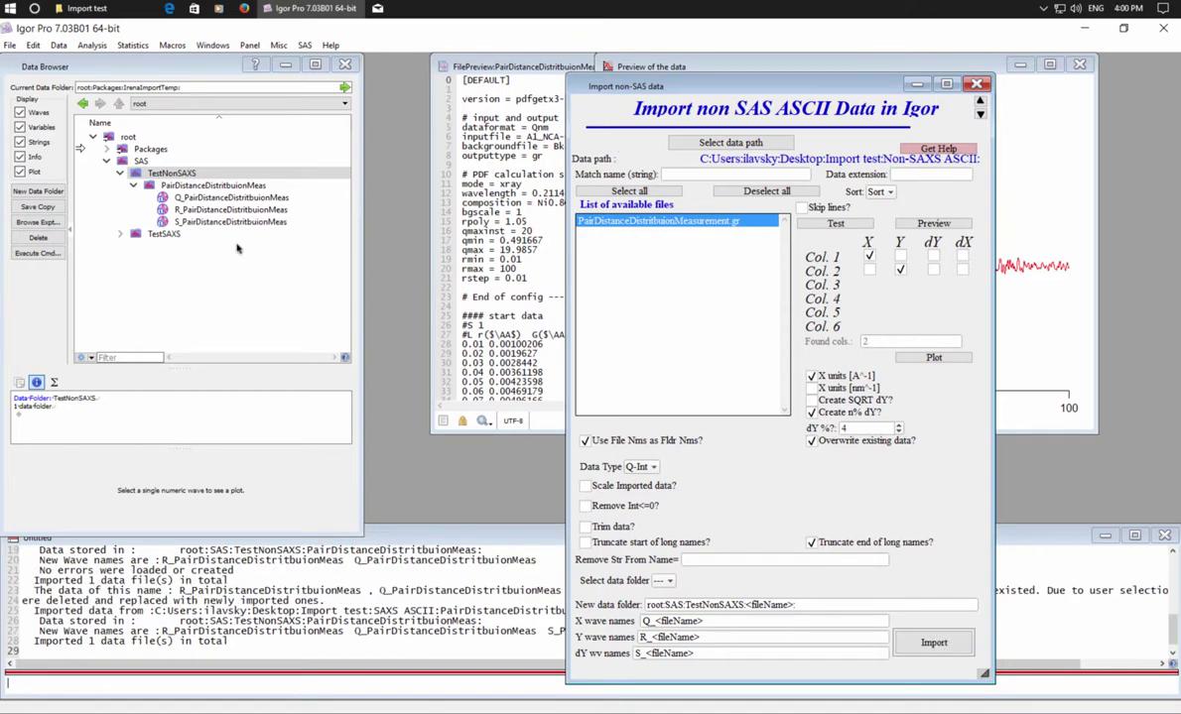
# Inspect the Q, R and S waves of the reimported pair distance distribution data in the Data Browser
pyautogui.click(163, 223)
pyautogui.click(163, 197)
pyautogui.click(162, 209)
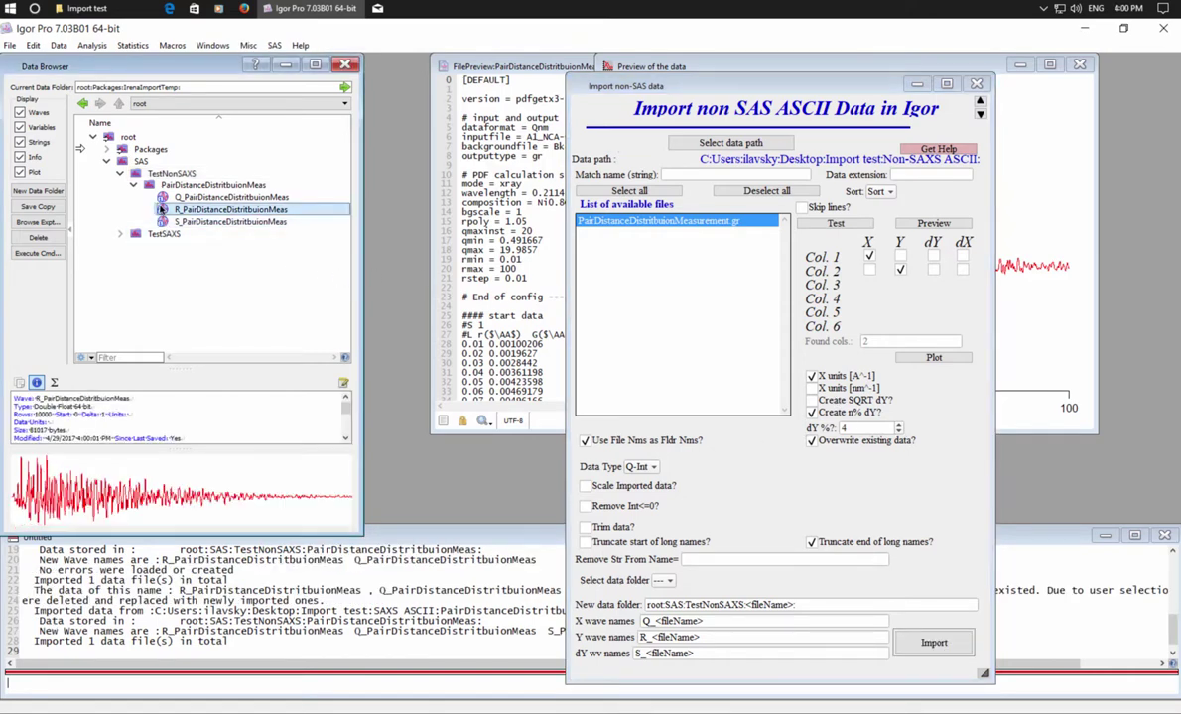
pyautogui.click(161, 222)
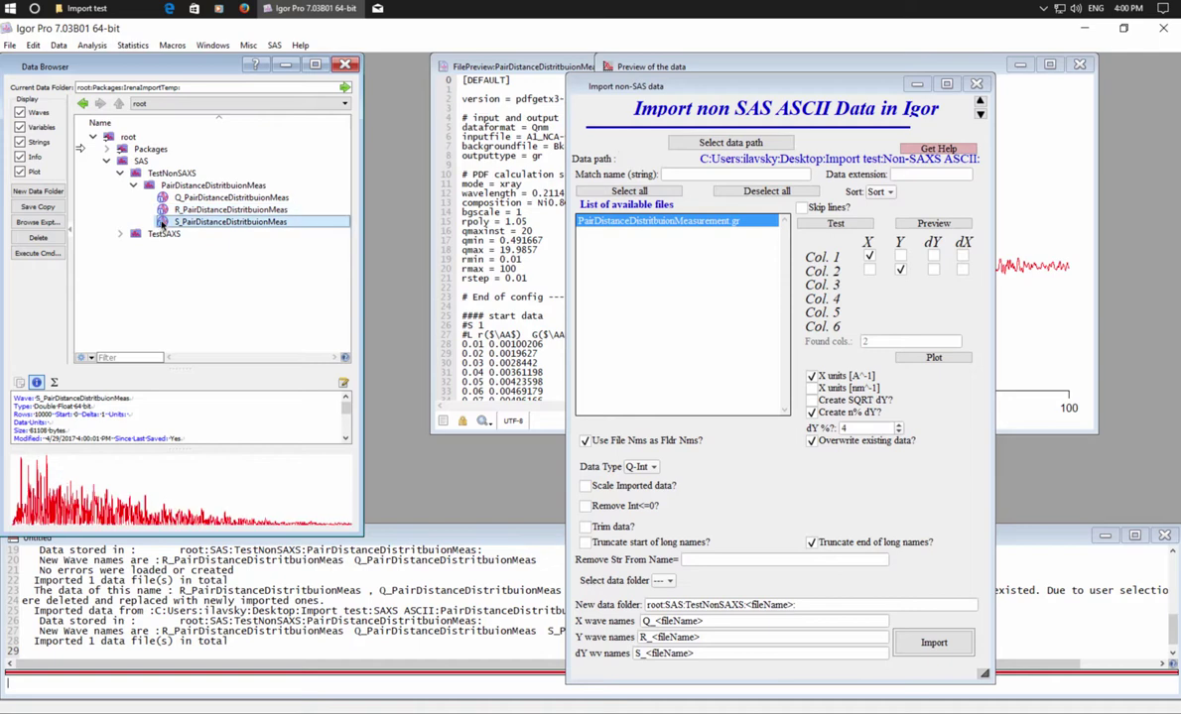
# View the R wave of the pair distance distribution data and collapse the TestNonSAXS folder in the Data Browser
pyautogui.click(156, 208)
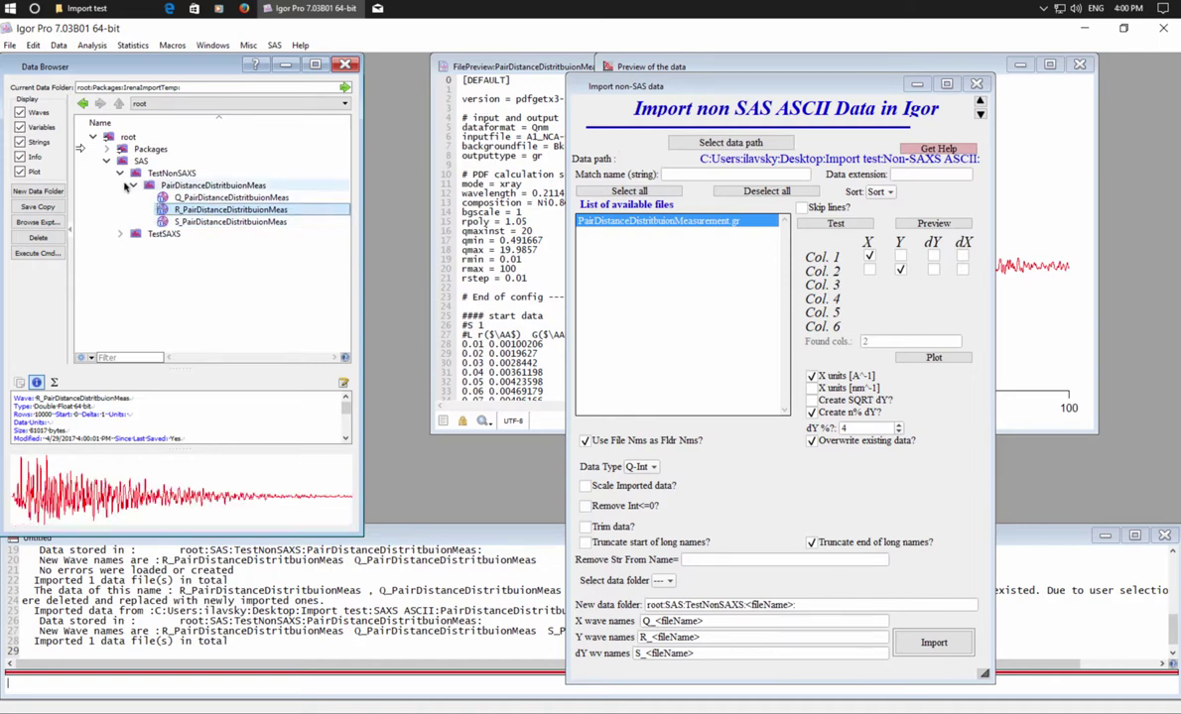
pyautogui.click(133, 185)
pyautogui.click(120, 174)
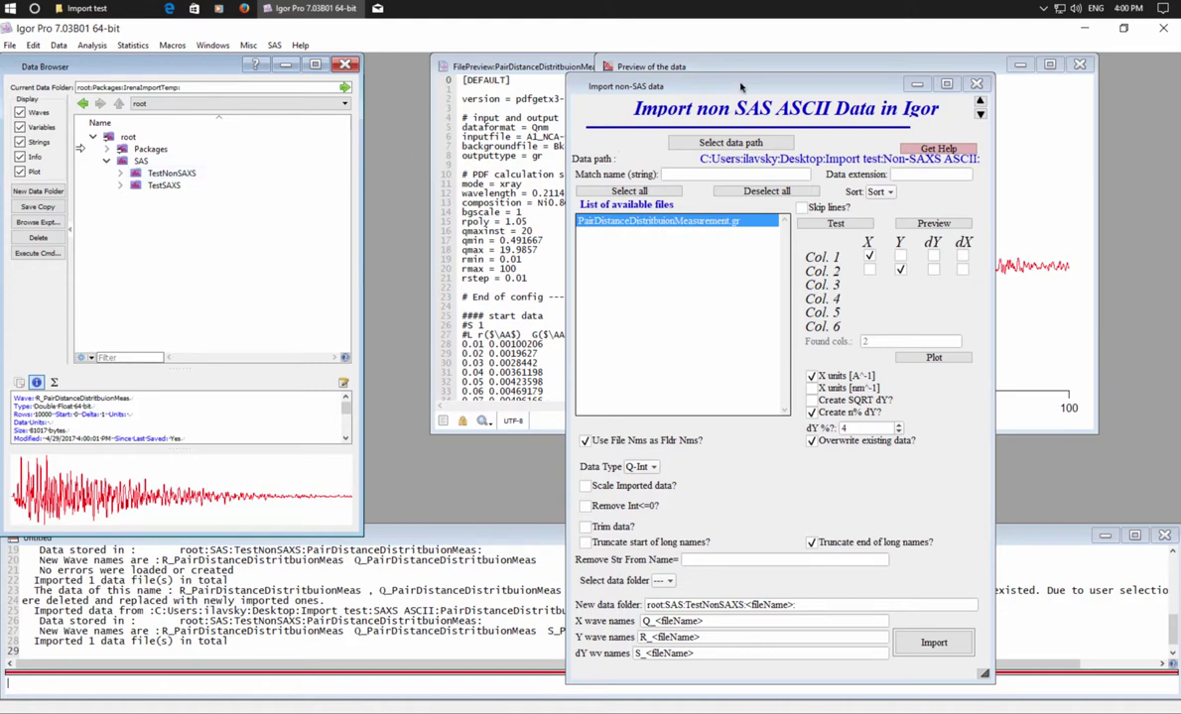
# Close the non-SAS import panel together with the data preview graph and the file preview
pyautogui.moveTo(740, 86); pyautogui.dragTo(715, 88)
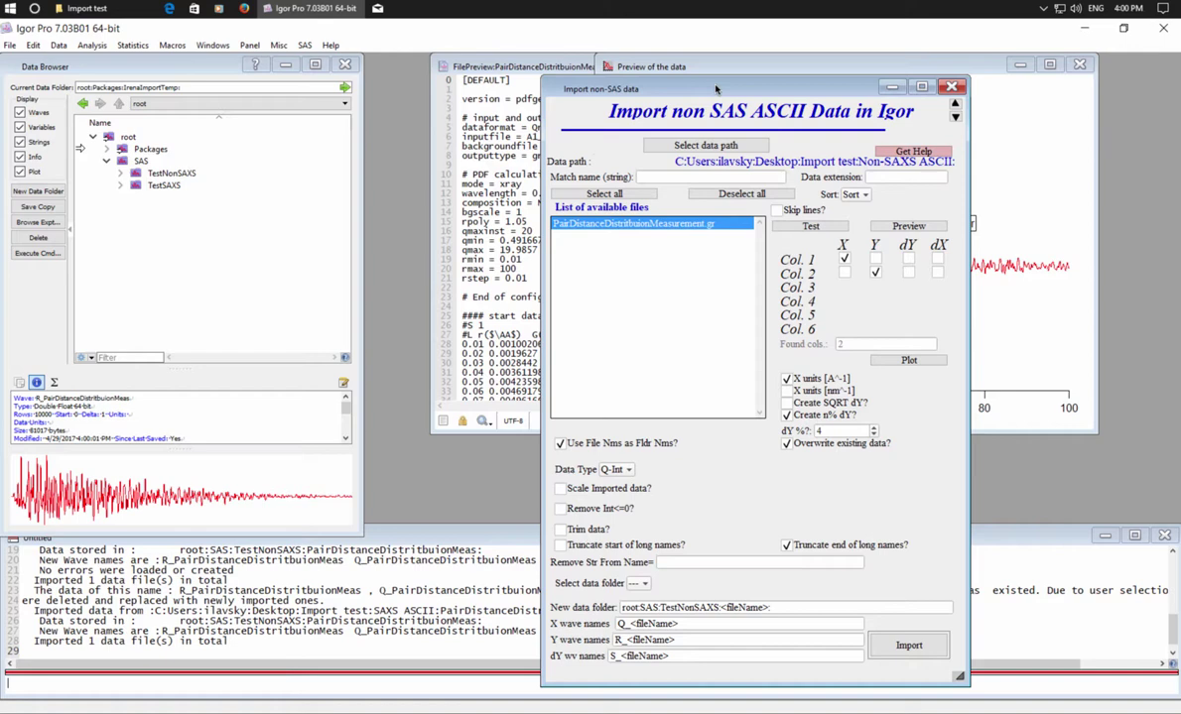
pyautogui.moveTo(716, 88); pyautogui.dragTo(459, 69)
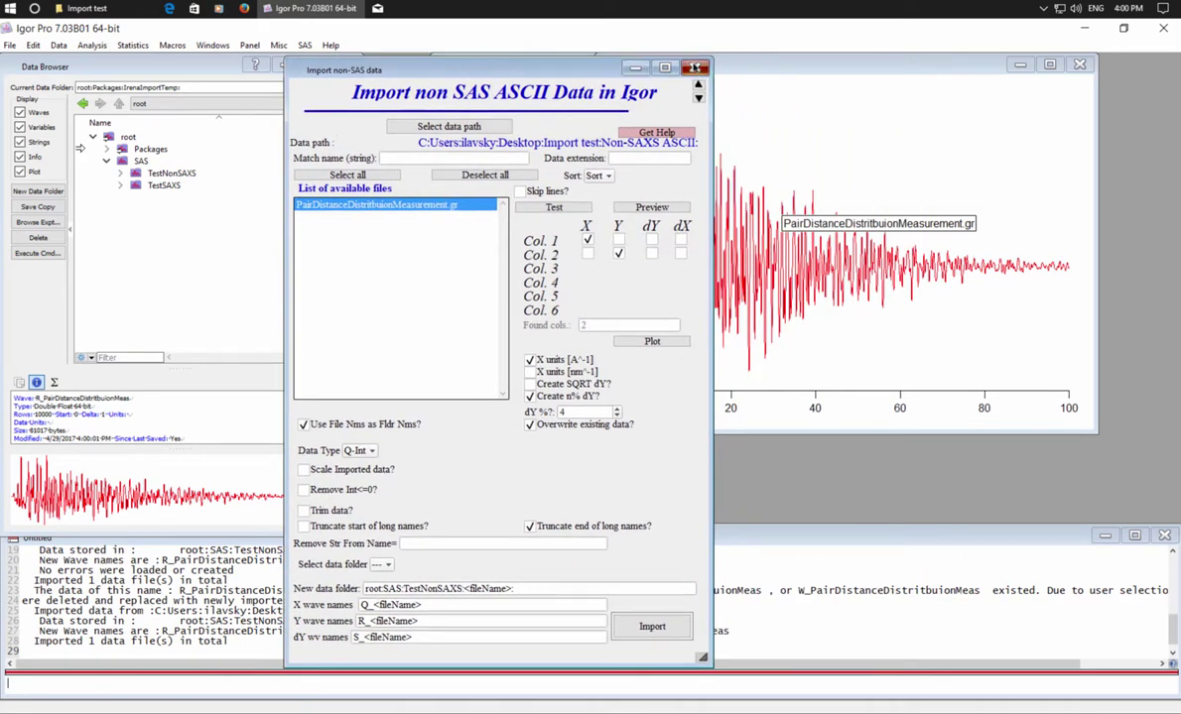
pyautogui.click(696, 67)
pyautogui.click(1004, 66)
pyautogui.click(915, 66)
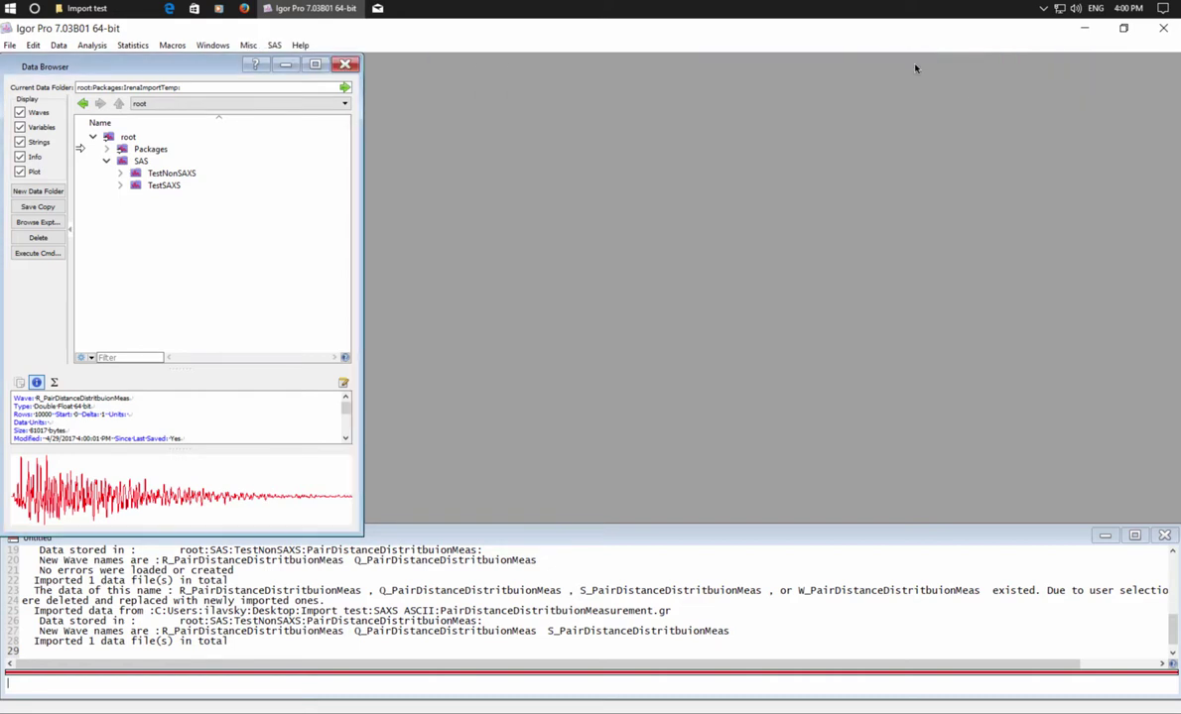
# Open the Nexus canSAS data import panel and enlarge it
pyautogui.click(274, 44)
pyautogui.moveTo(417, 63)
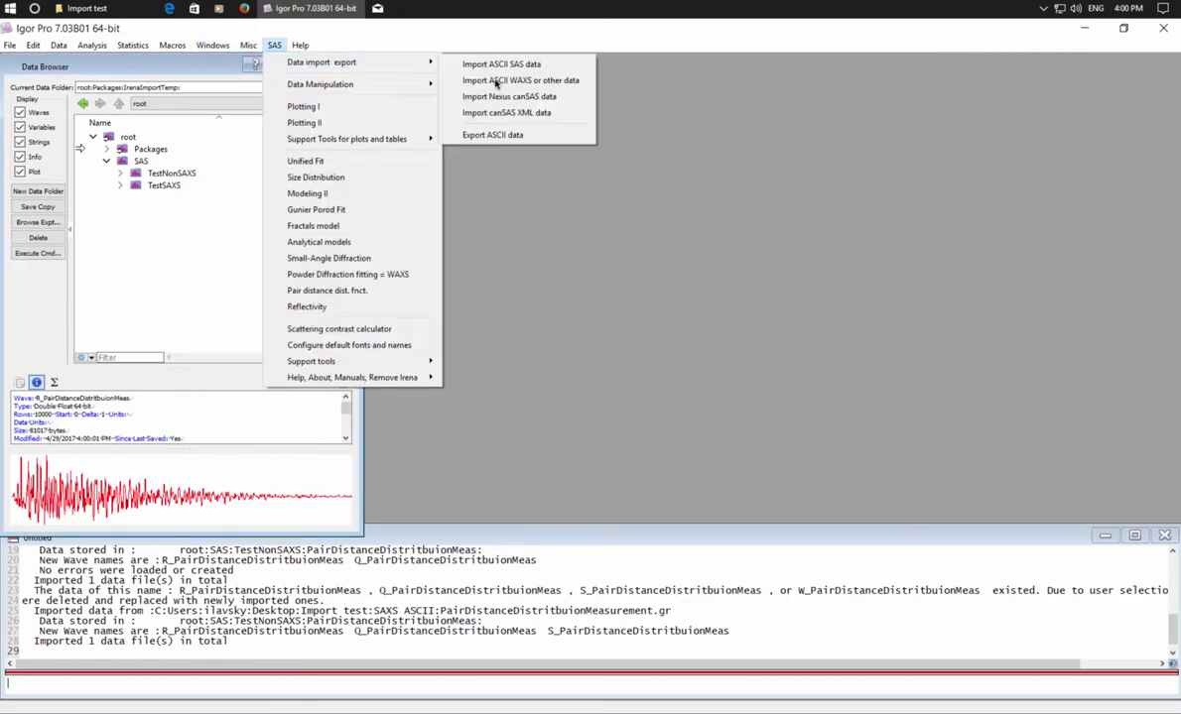
pyautogui.click(546, 99)
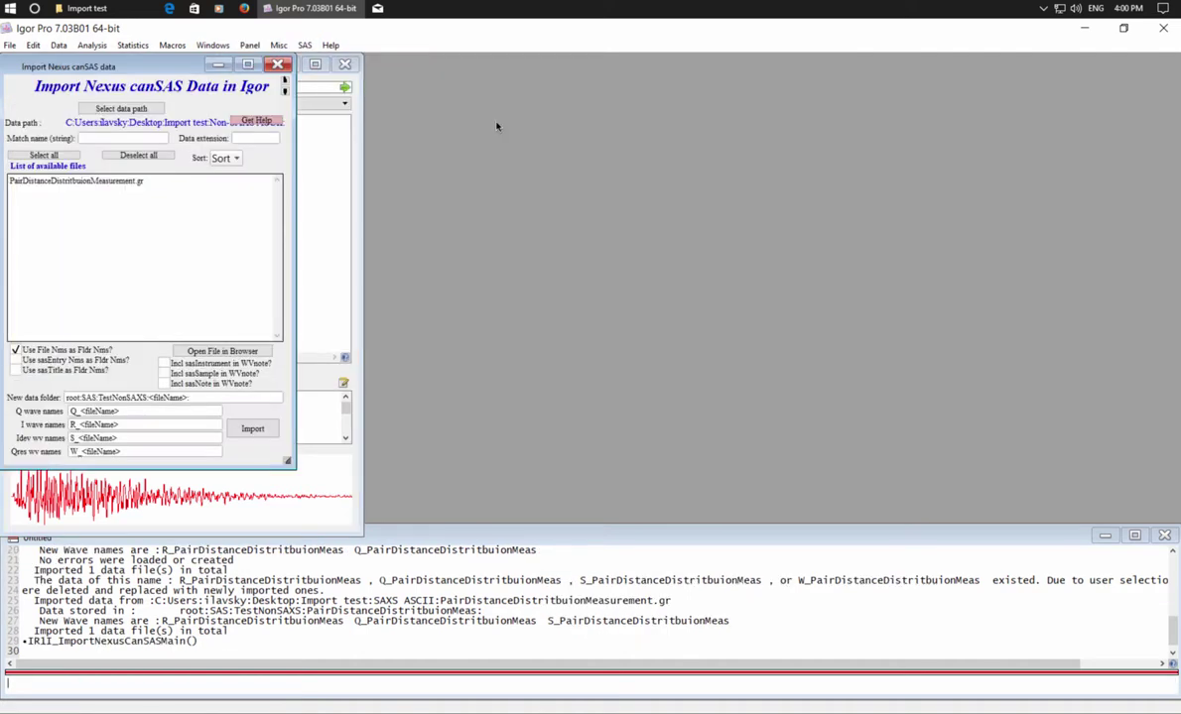
pyautogui.moveTo(85, 66); pyautogui.dragTo(88, 66)
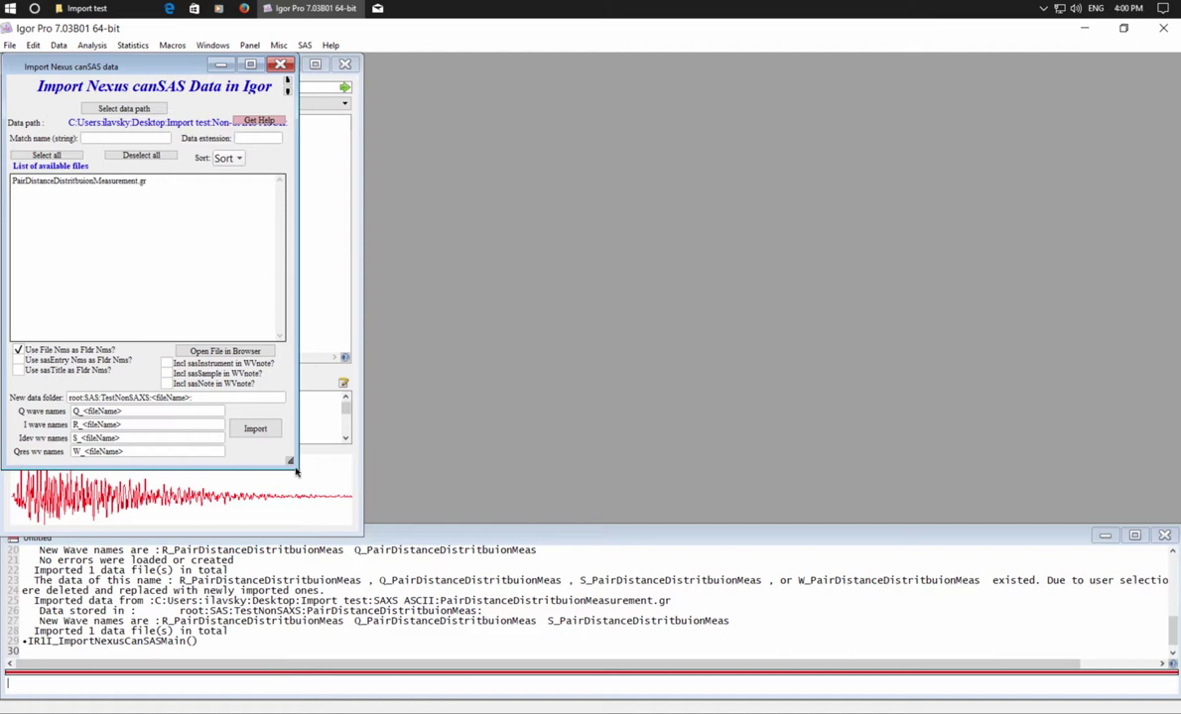
pyautogui.moveTo(295, 472); pyautogui.dragTo(425, 602)
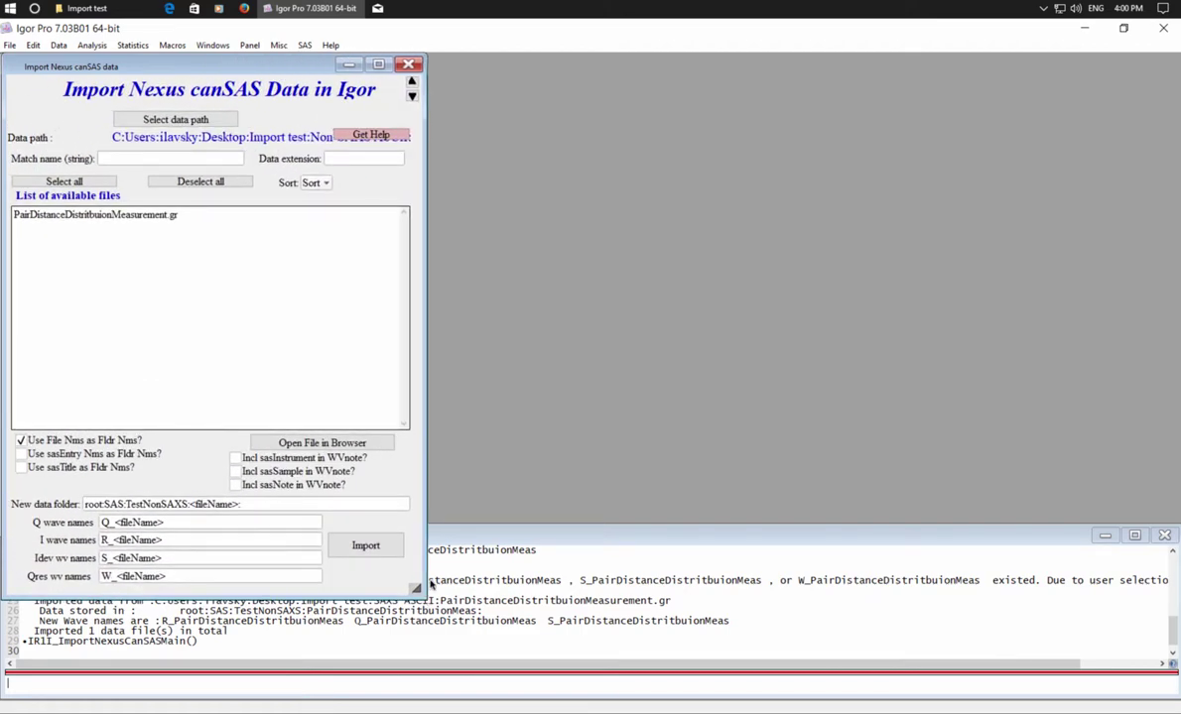
# Set the Nexus import data path to the CanSAS Nexus folder inside Import test
pyautogui.click(165, 121)
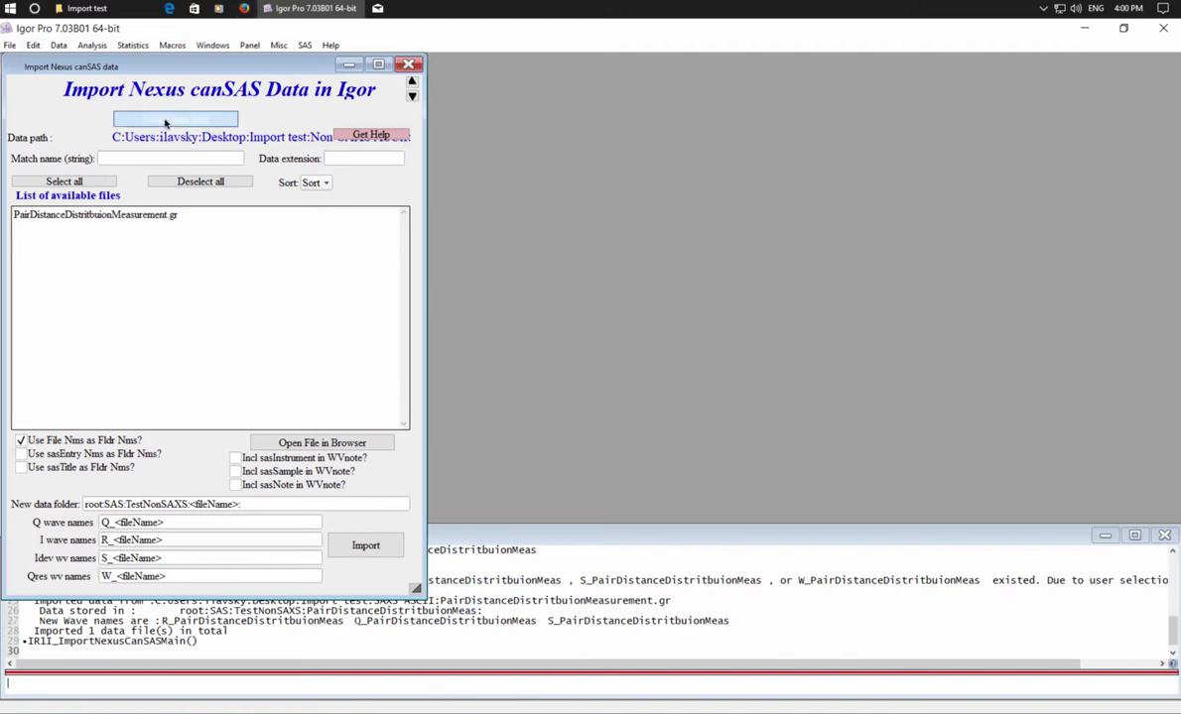
pyautogui.doubleClick(207, 157)
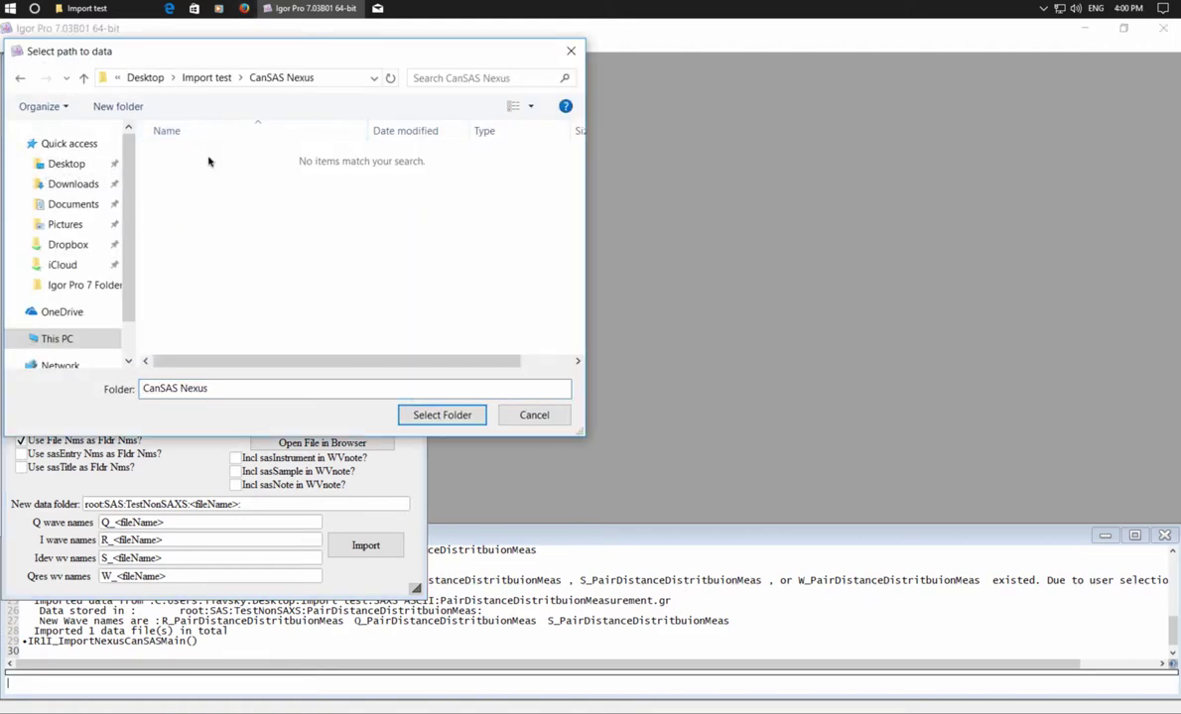
pyautogui.click(441, 415)
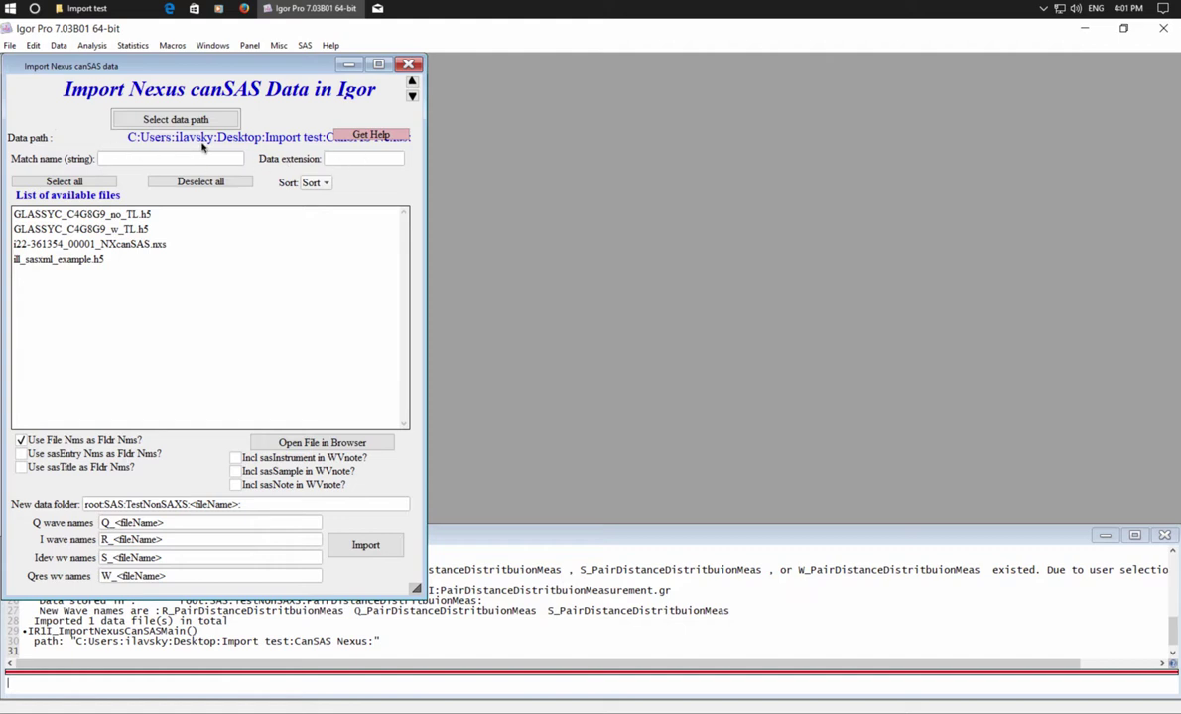
# Select GLASSYC_C4G8G9_w_TL.h5, open it in the HDF5 browser and enlarge the browser window
pyautogui.click(71, 231)
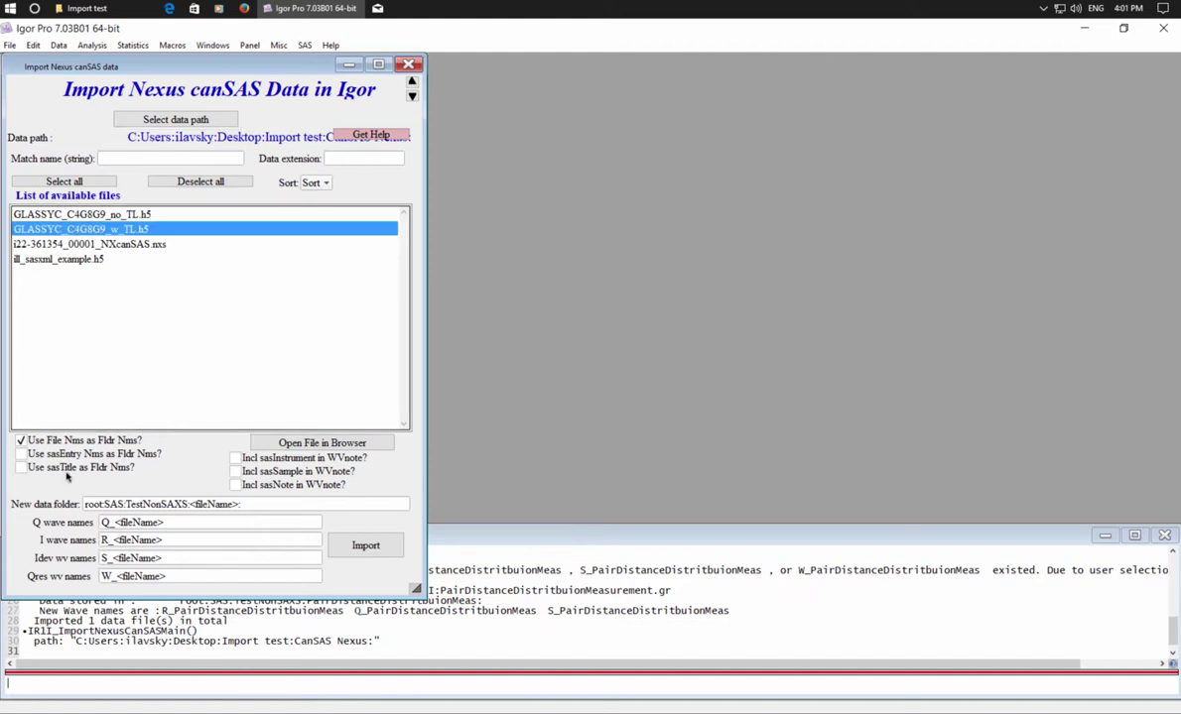
pyautogui.click(318, 443)
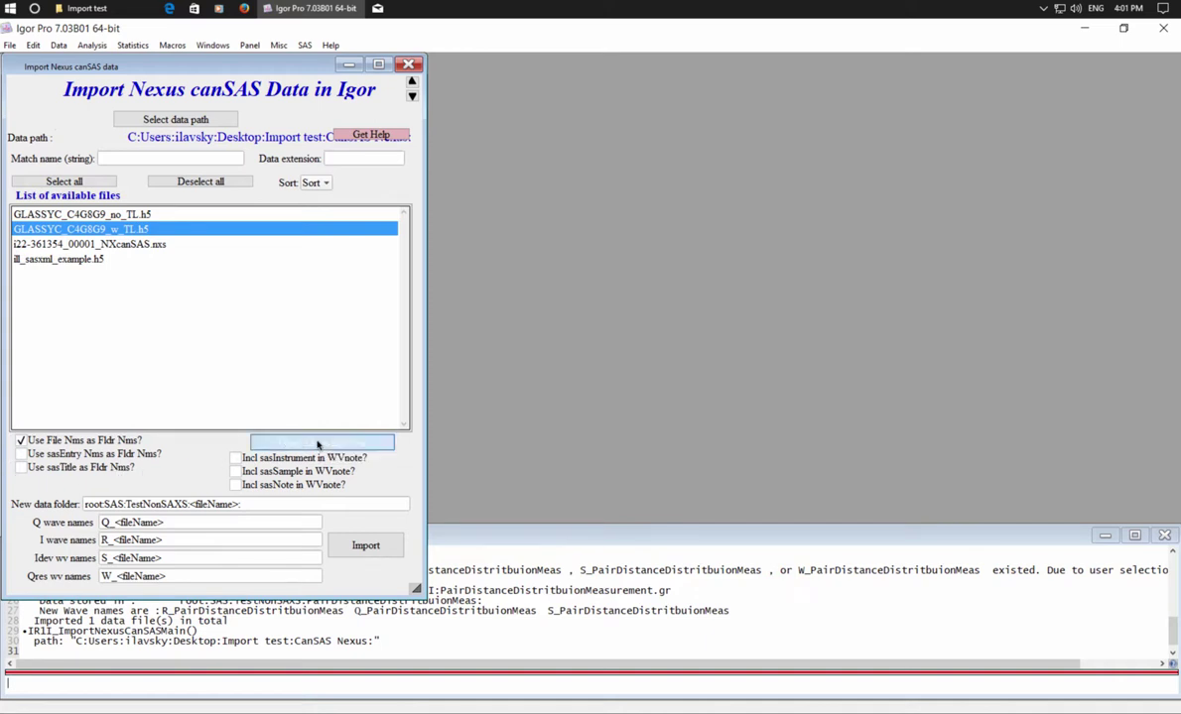
pyautogui.moveTo(471, 75); pyautogui.dragTo(338, 64)
pyautogui.moveTo(590, 374); pyautogui.dragTo(891, 573)
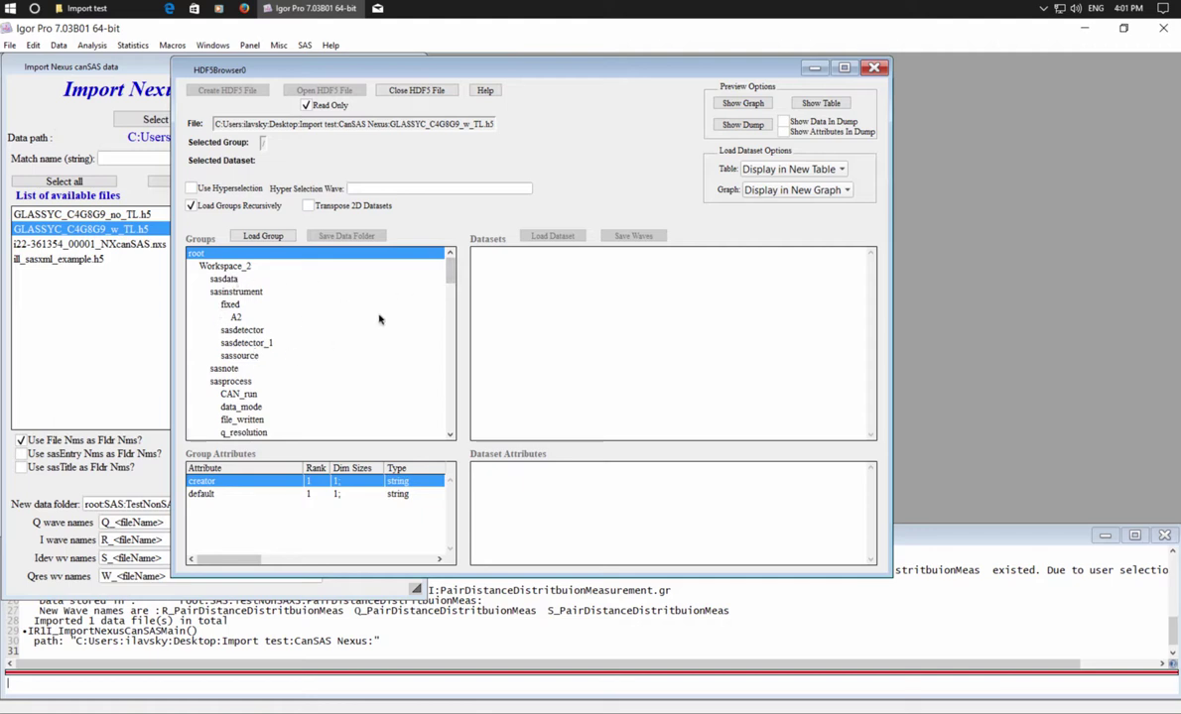
# Look through the workspace groups of GLASSYC_C4G8G9_w_TL.h5, close the file and dismiss the HDF5 browser
pyautogui.scroll(-5, 441, 330)
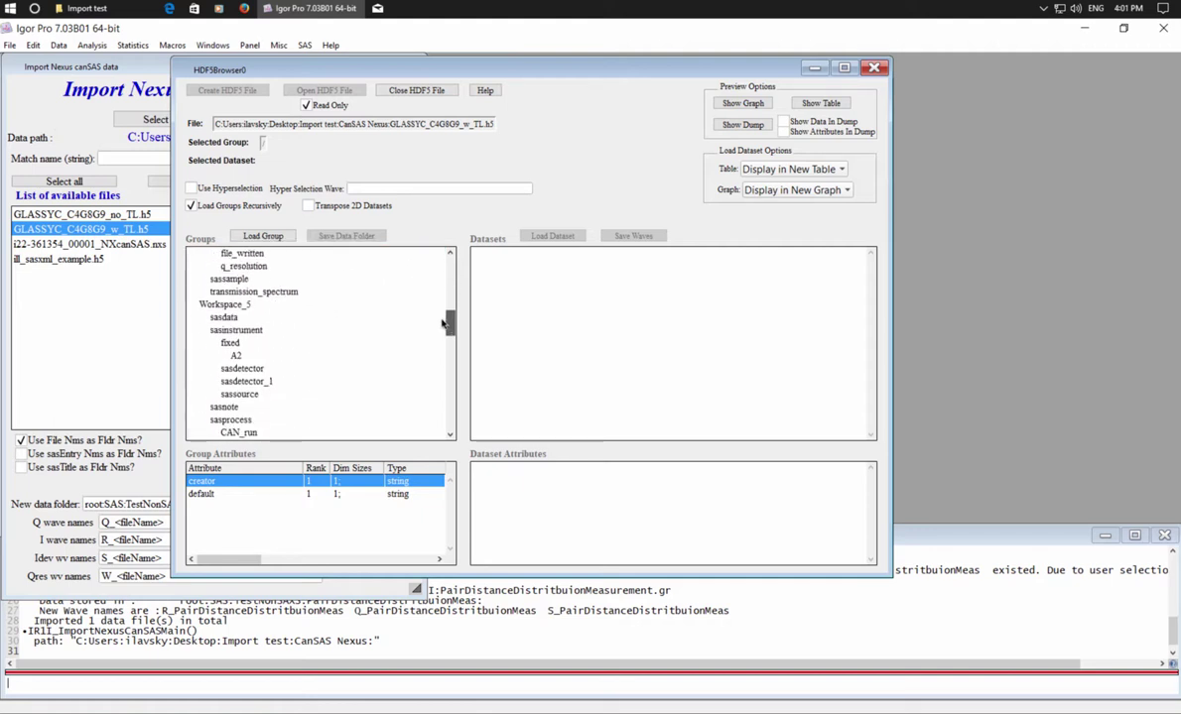
pyautogui.moveTo(440, 331); pyautogui.dragTo(415, 308)
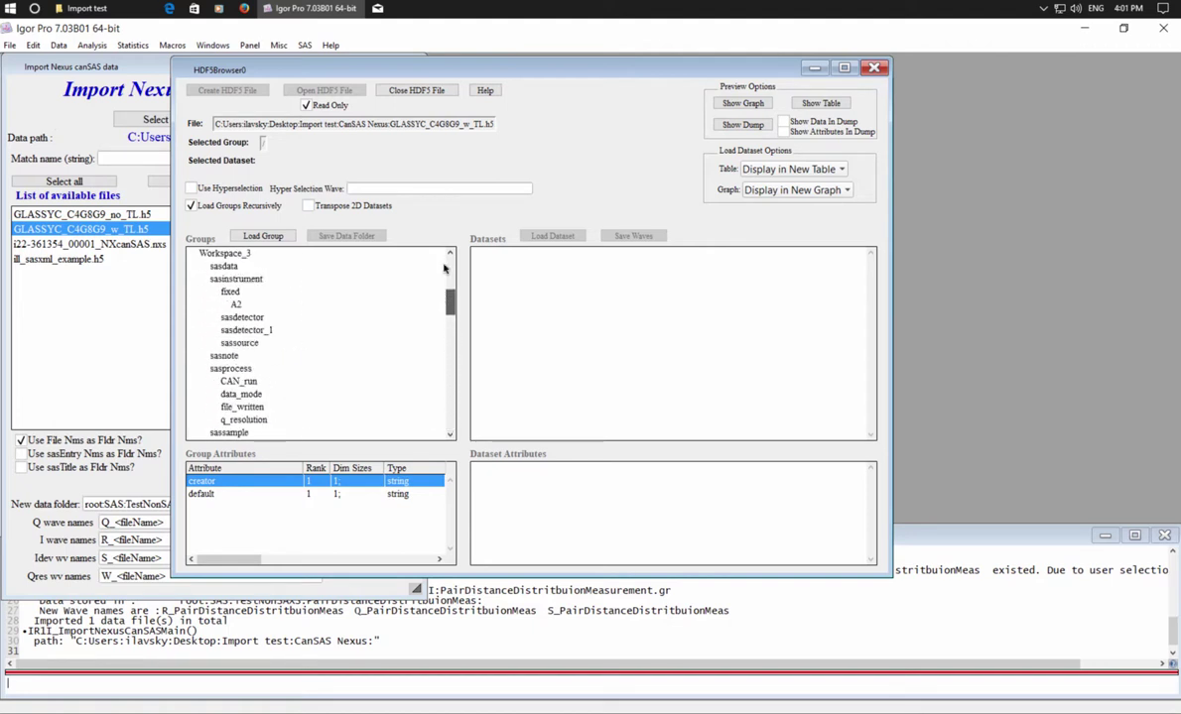
pyautogui.click(407, 89)
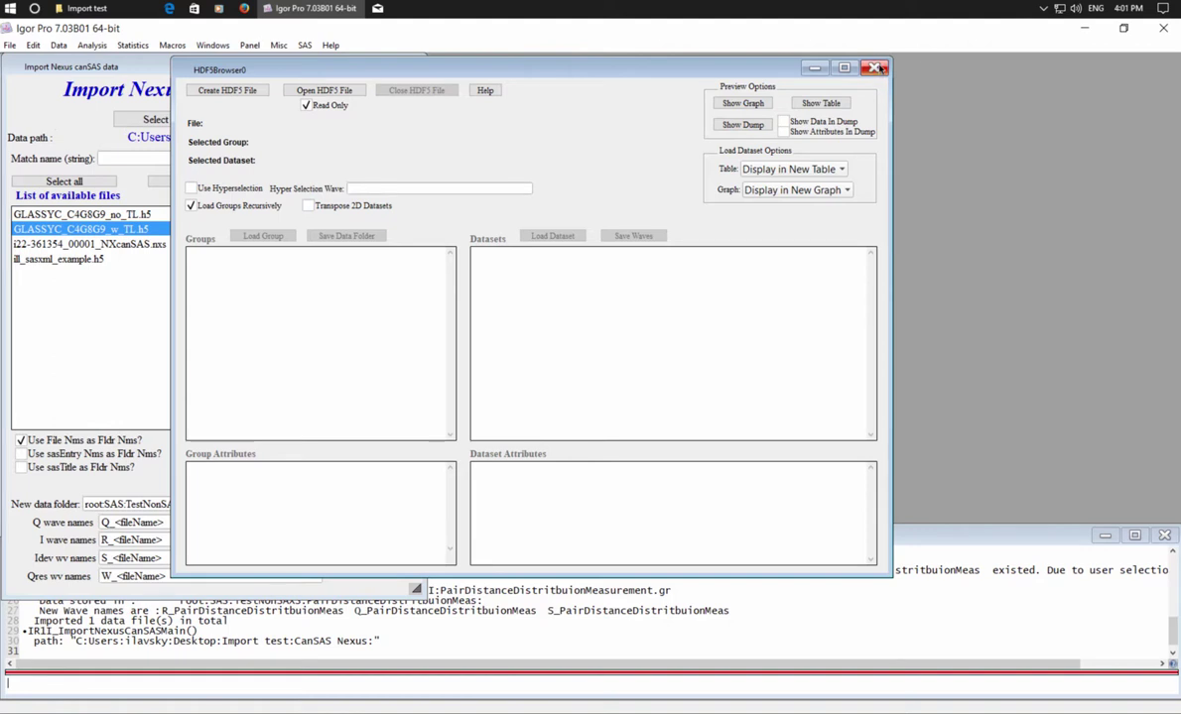
pyautogui.click(814, 67)
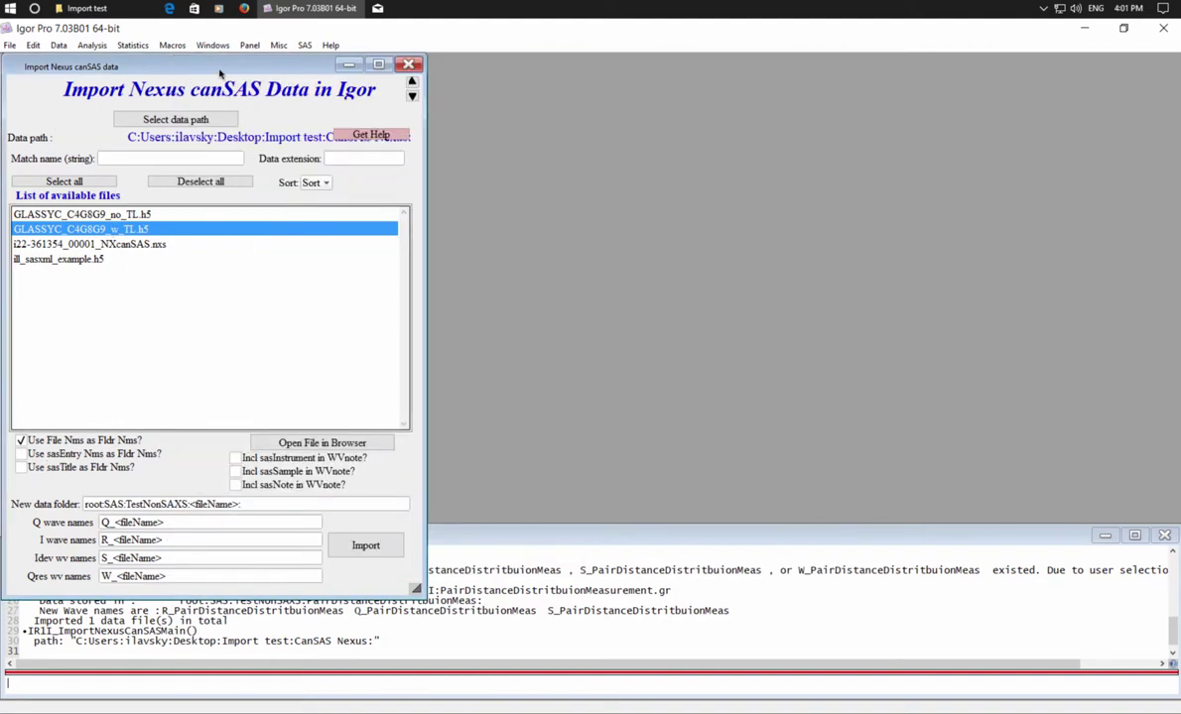
# Import GLASSYC_C4G8G9_w_TL.h5 with file names as folder names and move the import panel clear of the Data Browser
pyautogui.moveTo(211, 65); pyautogui.dragTo(463, 62)
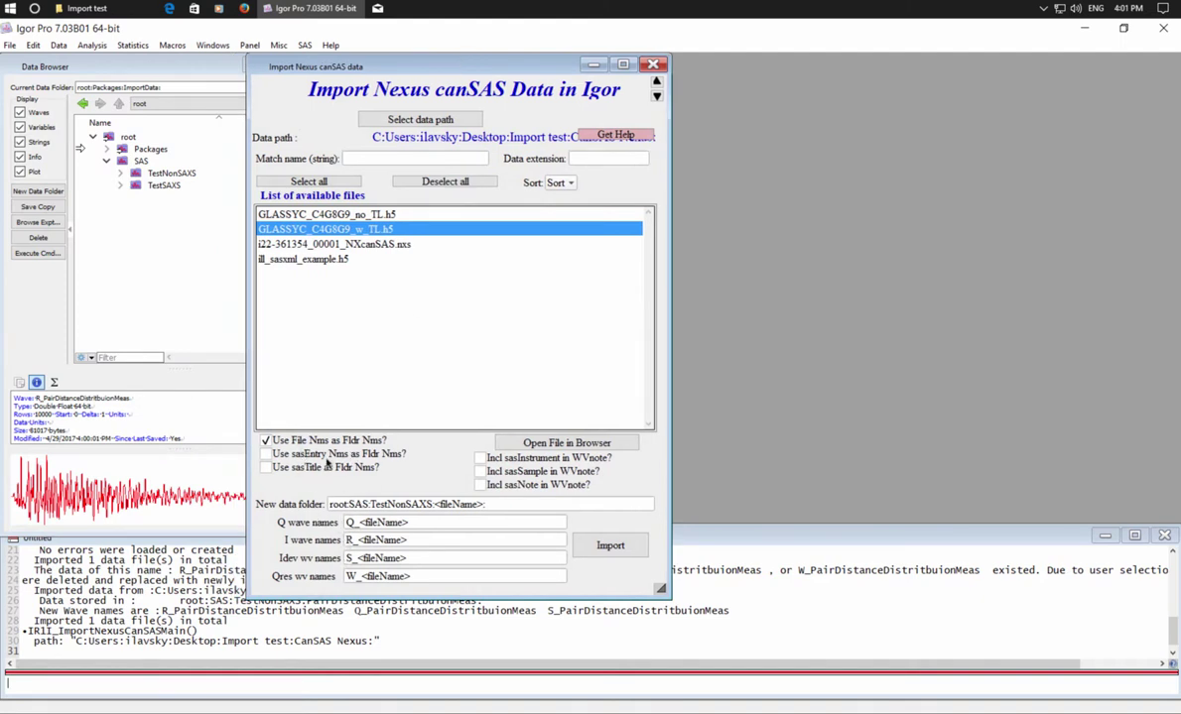
pyautogui.click(621, 545)
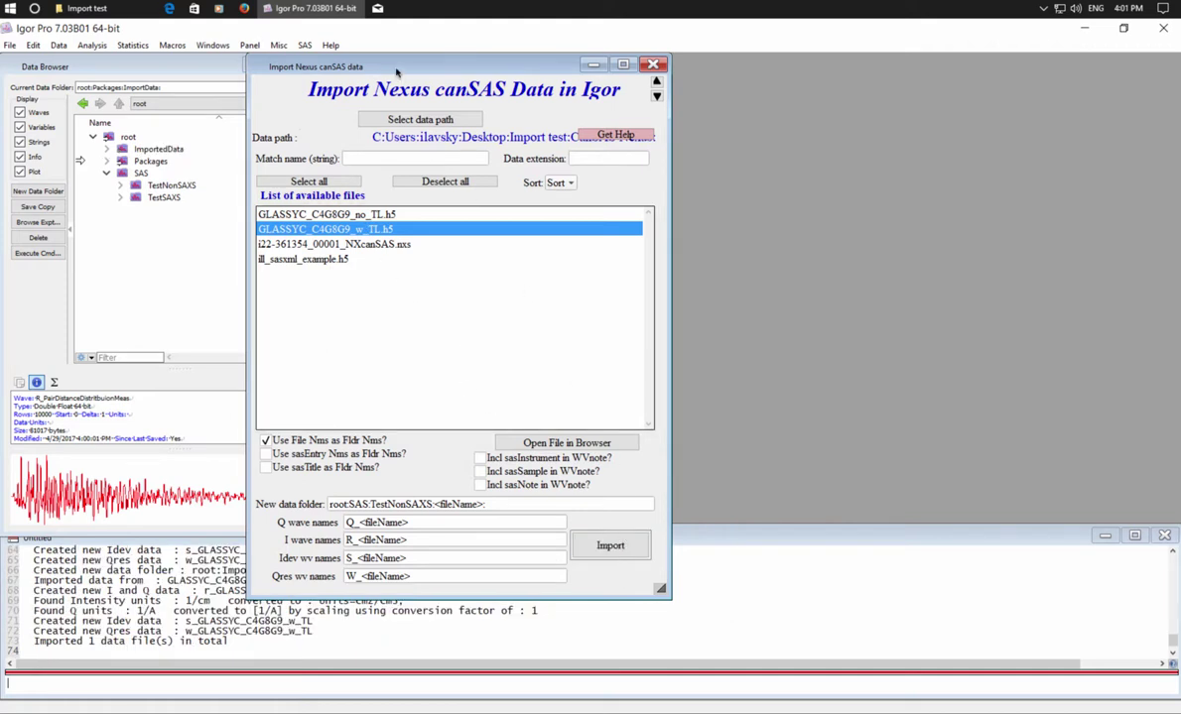
pyautogui.moveTo(371, 69); pyautogui.dragTo(503, 69)
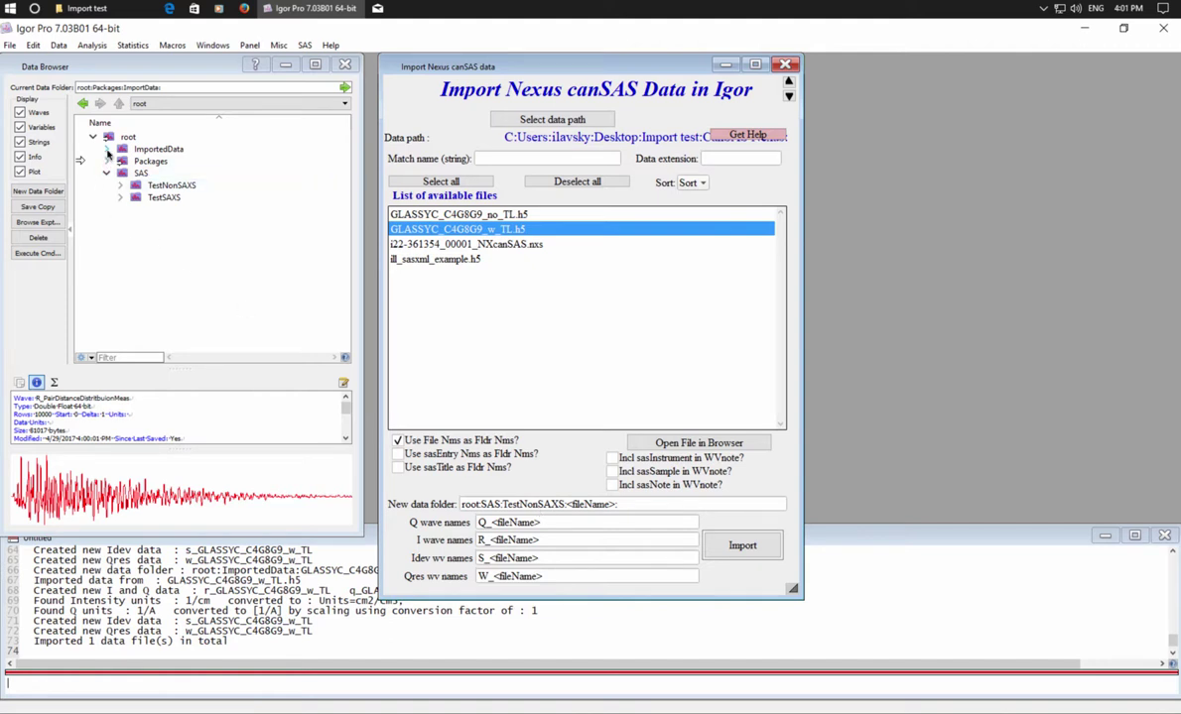
# Expand ImportedData and check the subfolders of GLASSYC_C4G8G9_w_TL, then collapse that folder again
pyautogui.click(107, 148)
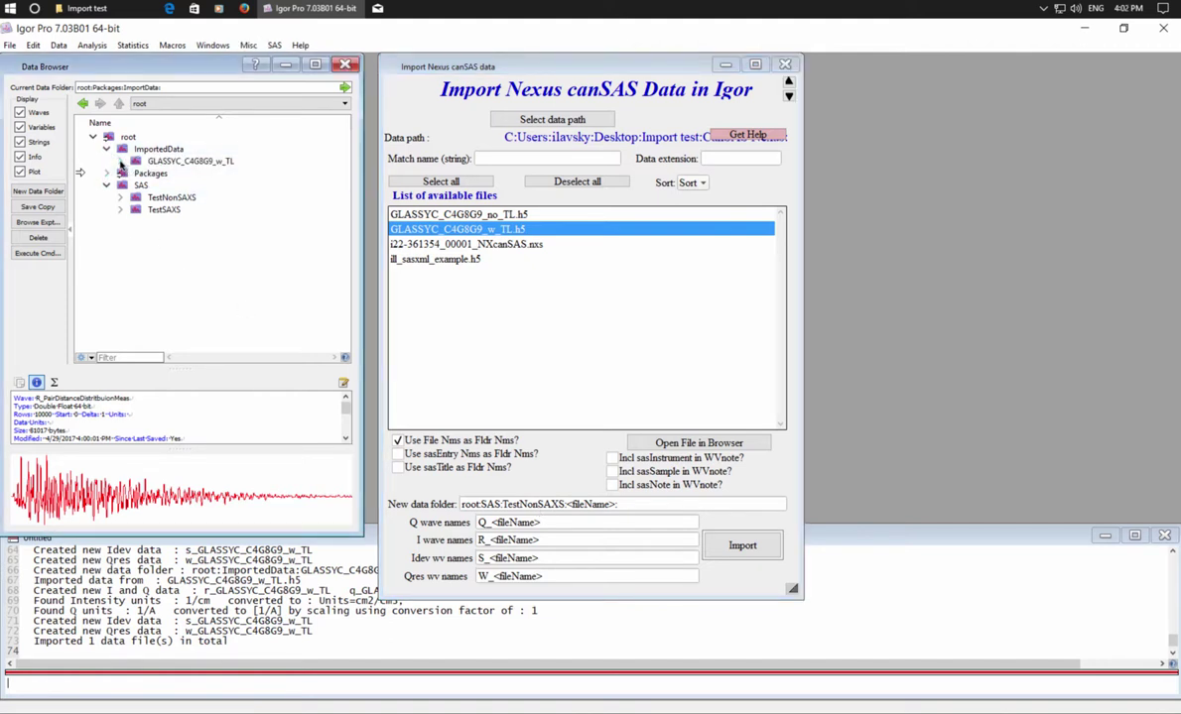
pyautogui.click(120, 160)
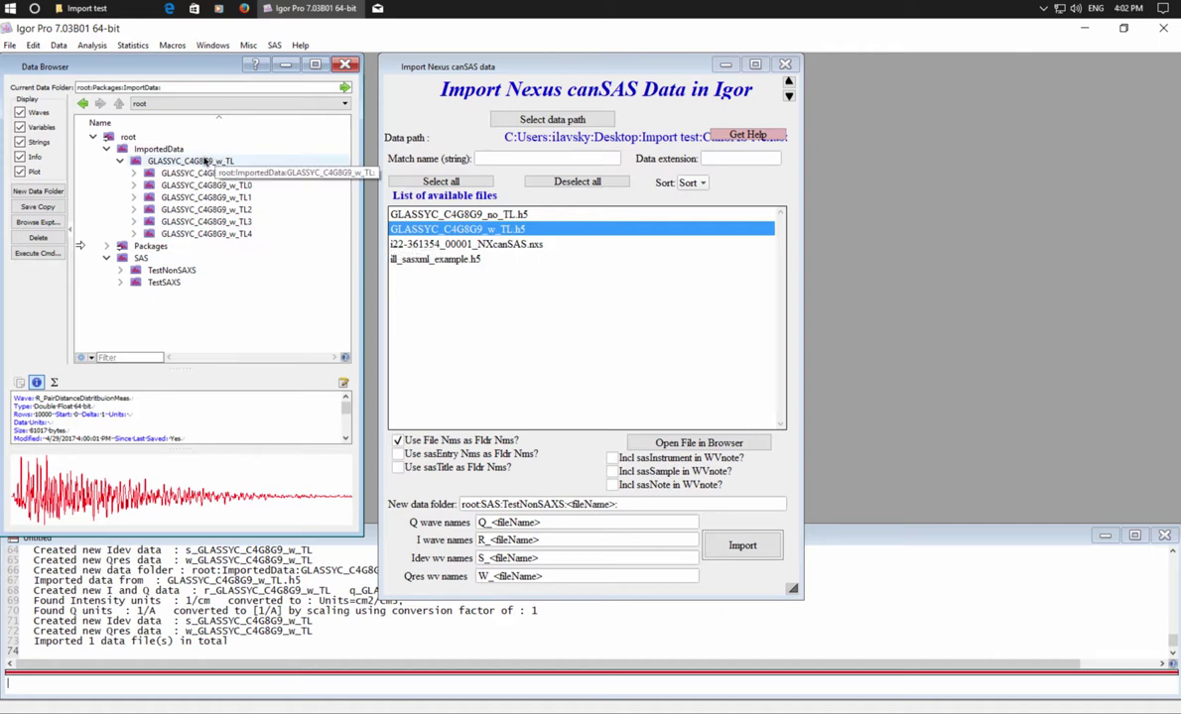
pyautogui.click(120, 161)
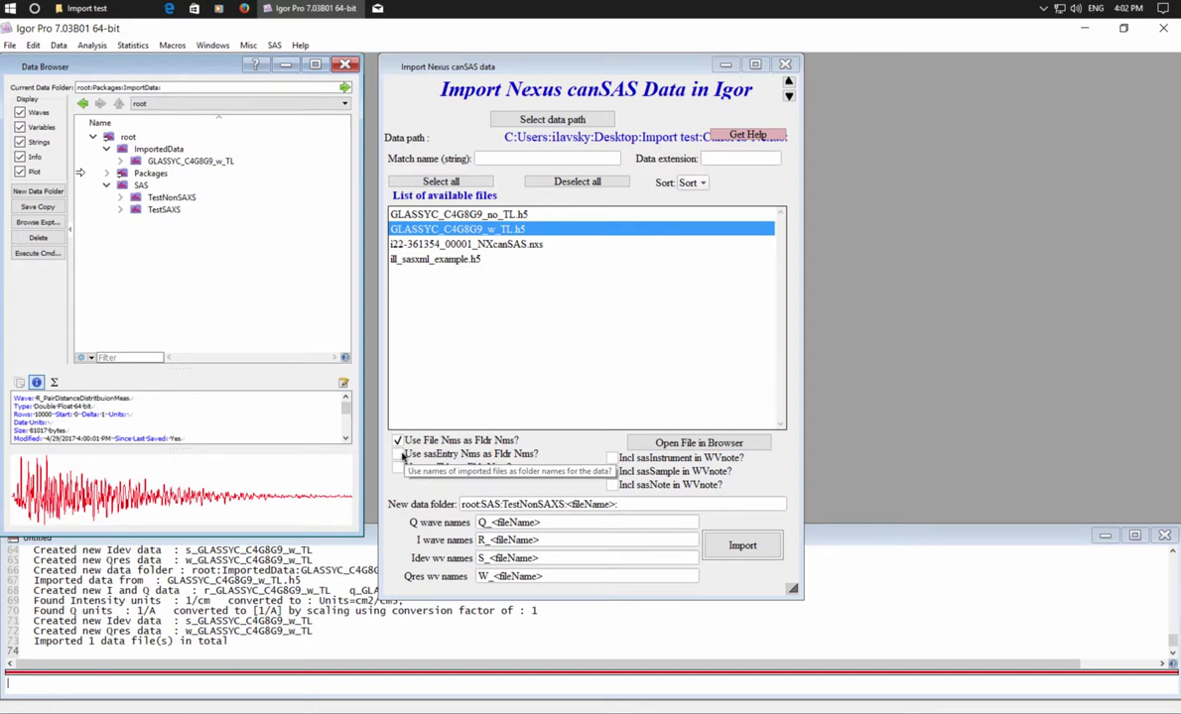
# Import GLASSYC_C4G8G9_w_TL.h5 using sasEntry names as folder names and check the Workspace_2 folder in the Data Browser
pyautogui.click(399, 454)
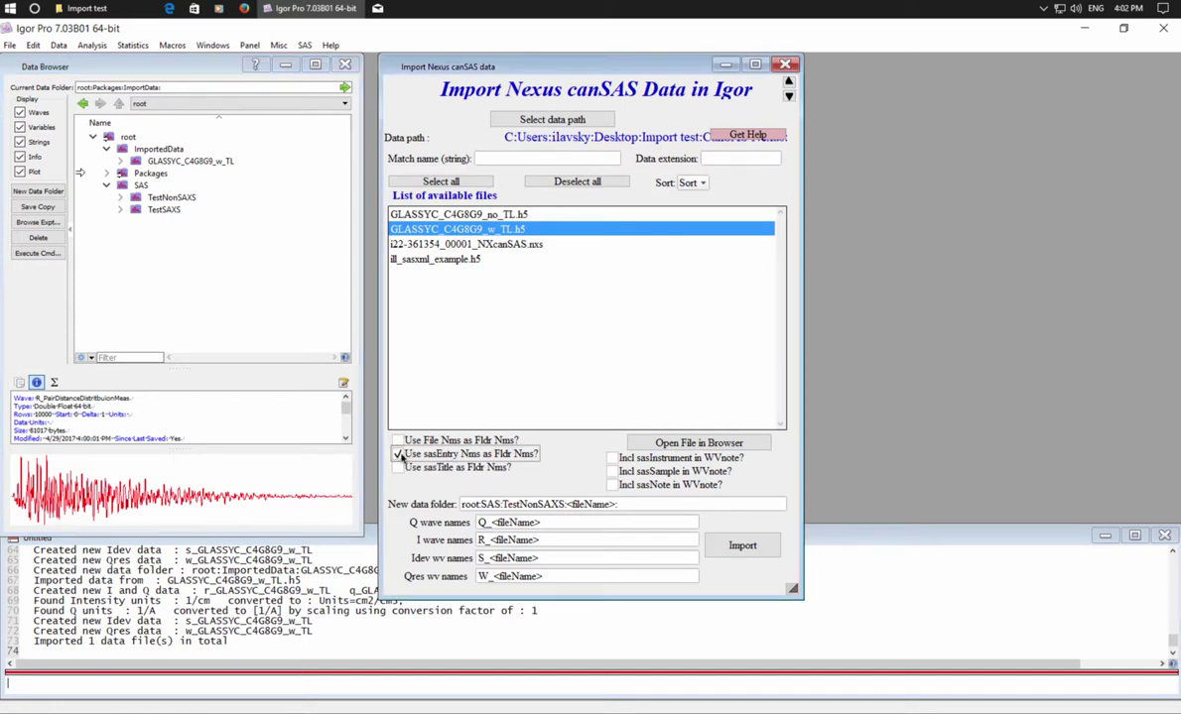
pyautogui.click(740, 546)
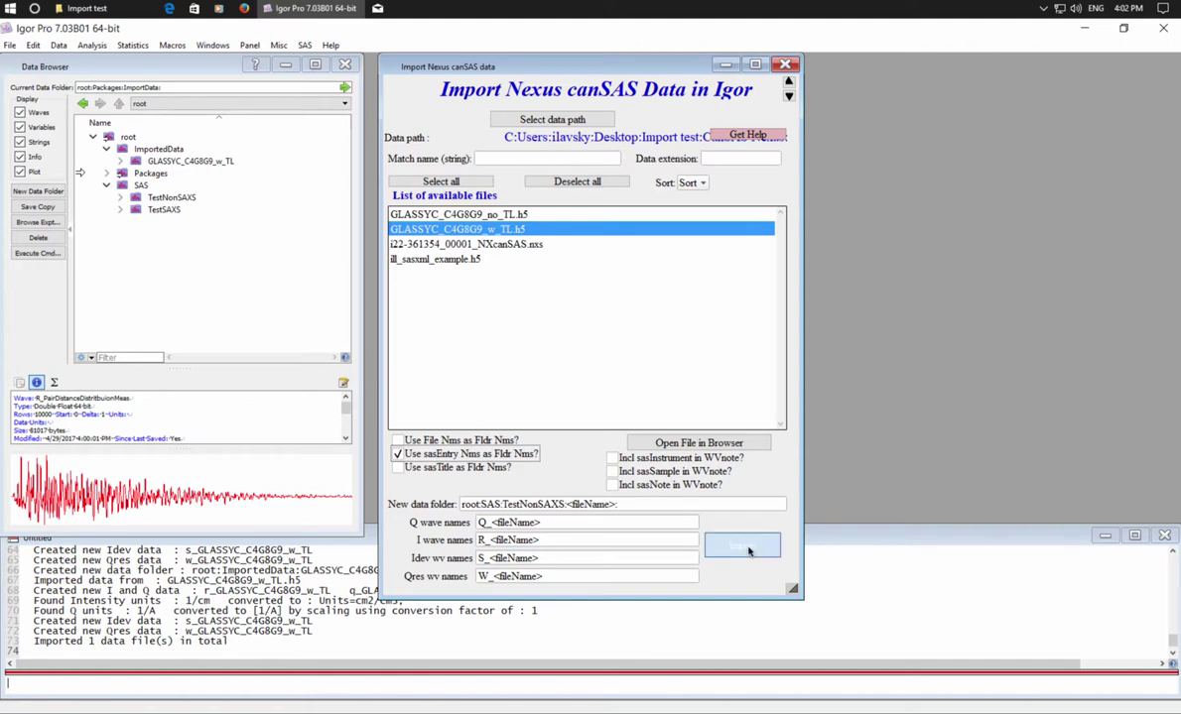
pyautogui.click(118, 160)
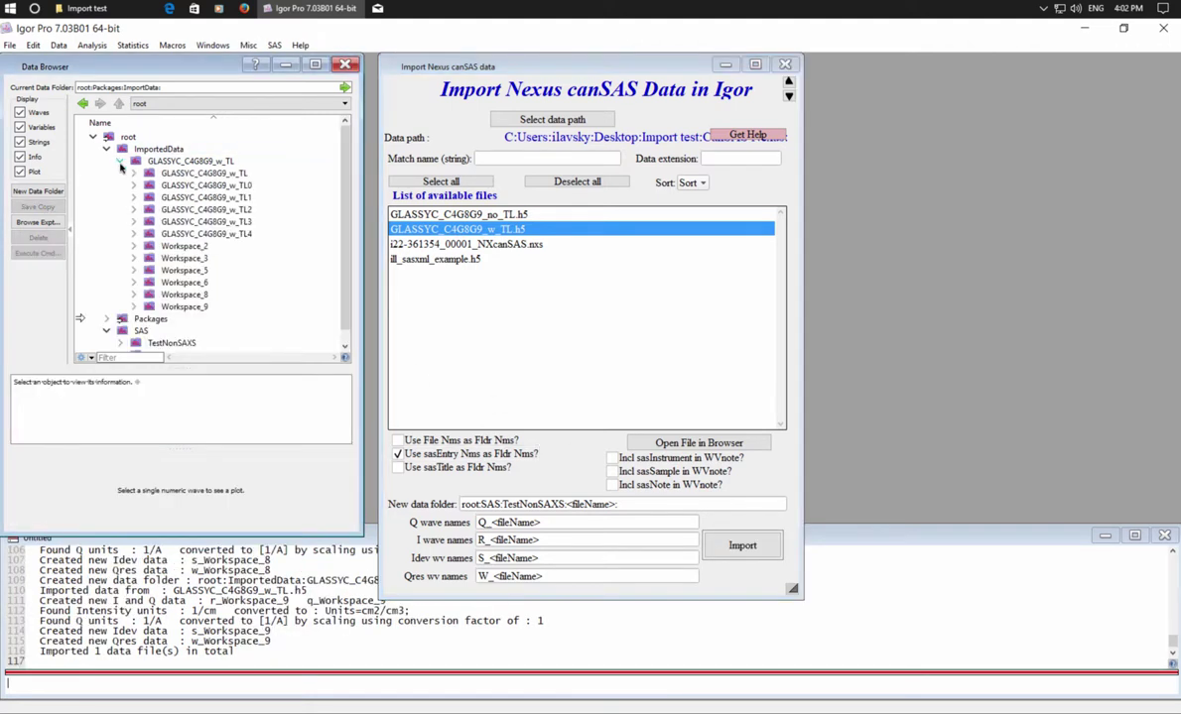
pyautogui.click(134, 246)
pyautogui.click(135, 247)
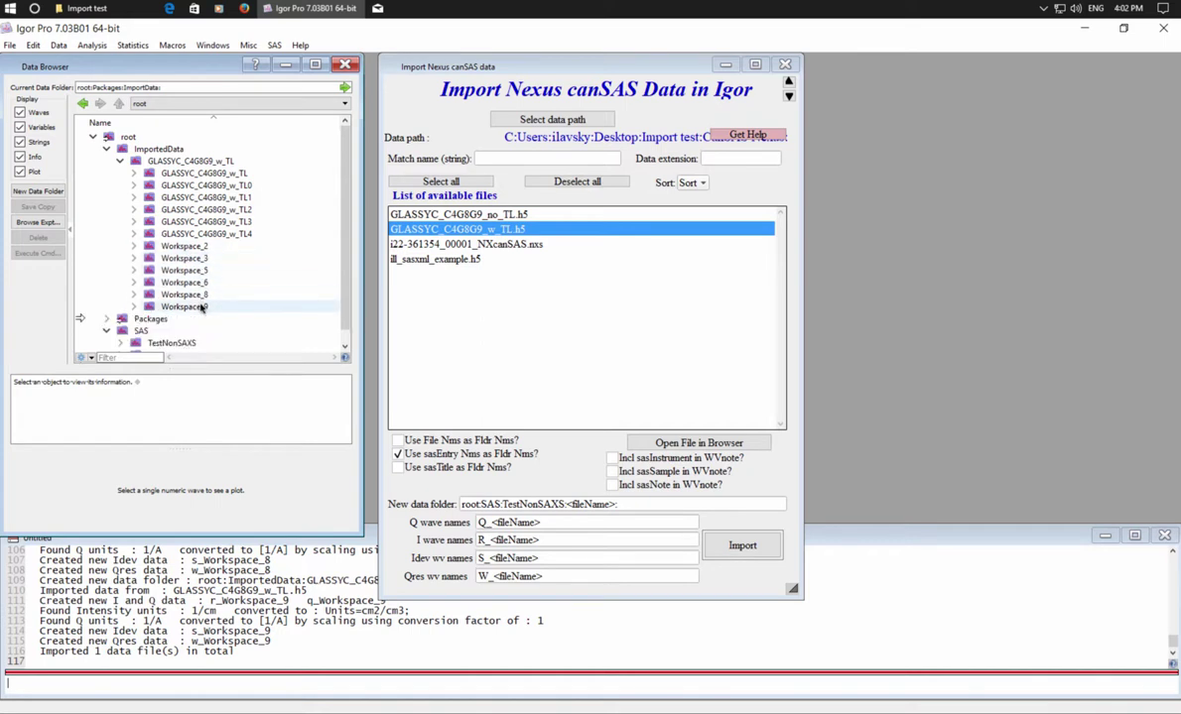
# Import GLASSYC_C4G8G9_w_TL.h5 using sasTitle names as folder names and check the C4_SANS and C4_SANS0 folders among the imported data
pyautogui.click(399, 468)
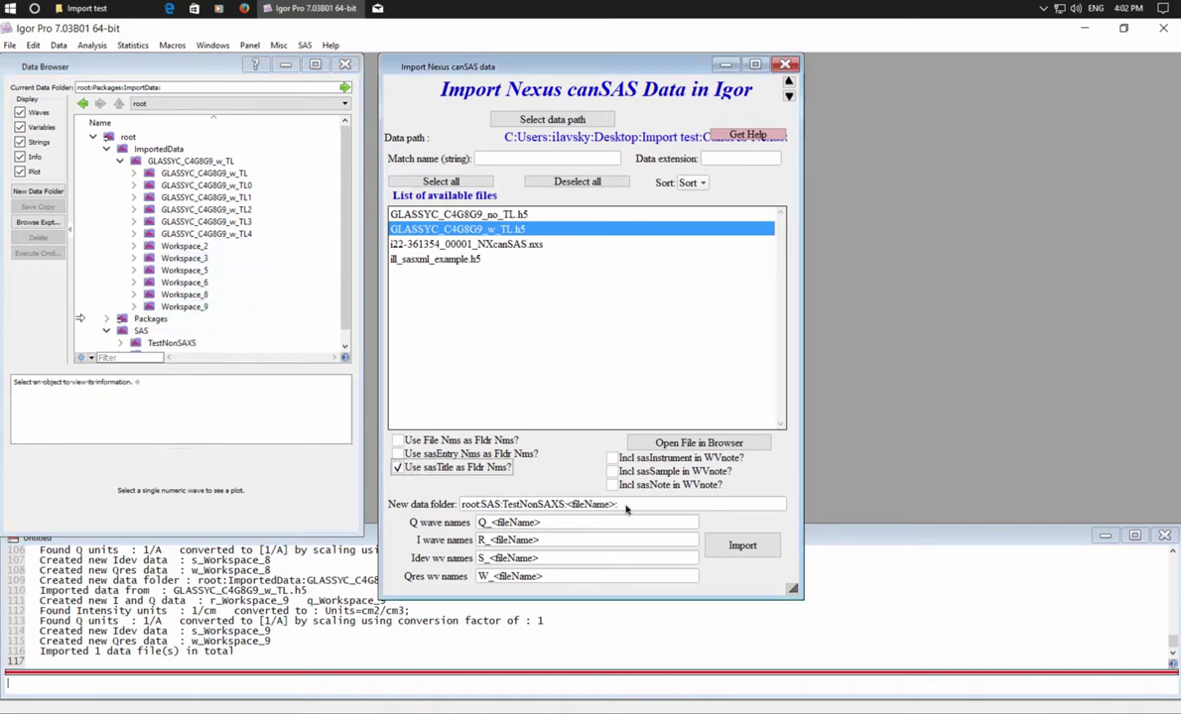
pyautogui.click(756, 545)
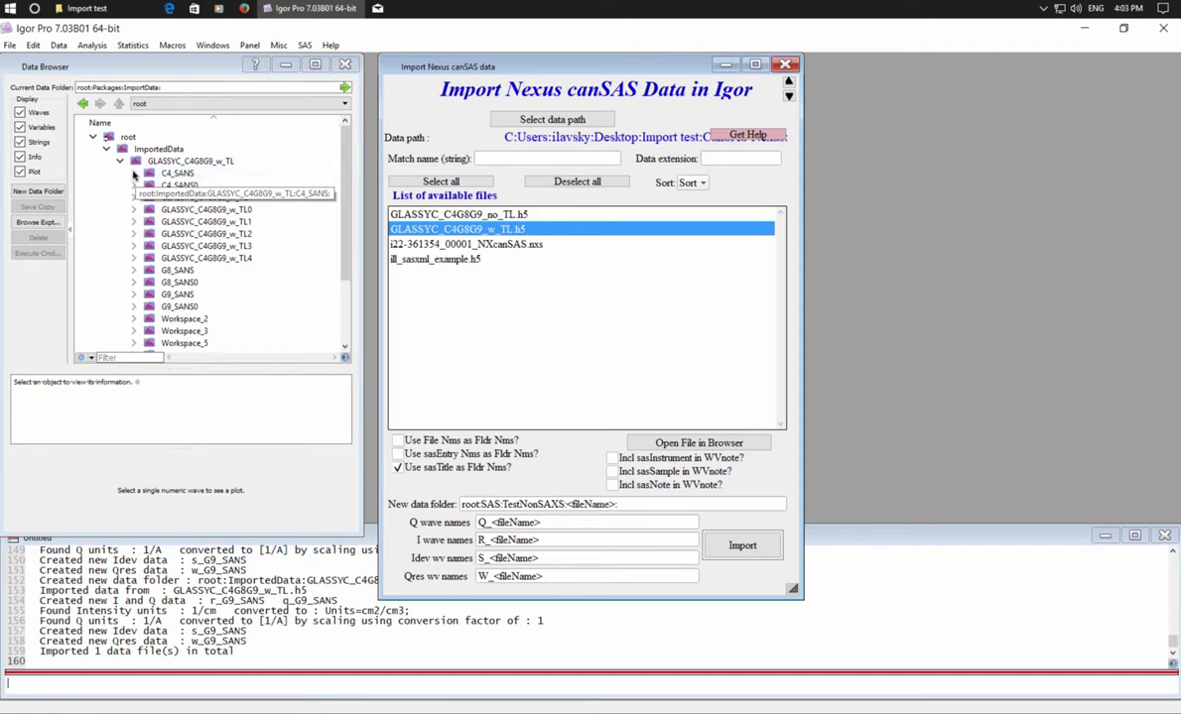
pyautogui.click(134, 174)
pyautogui.click(134, 174)
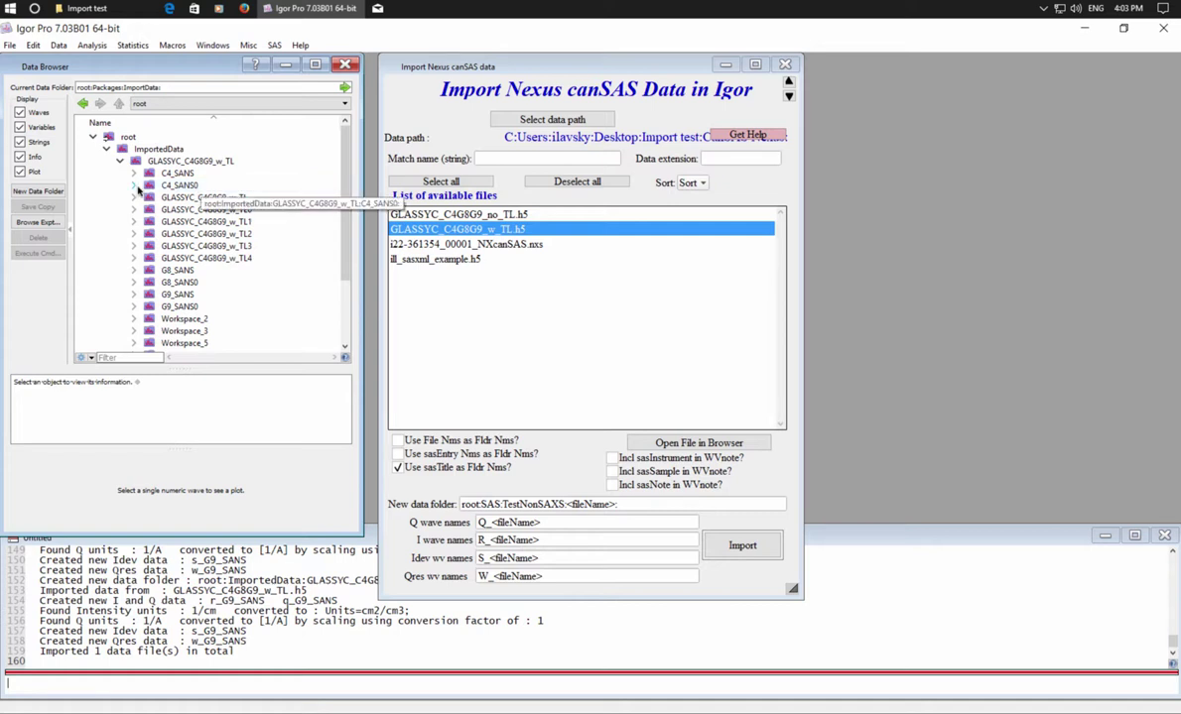
pyautogui.click(134, 186)
pyautogui.click(134, 186)
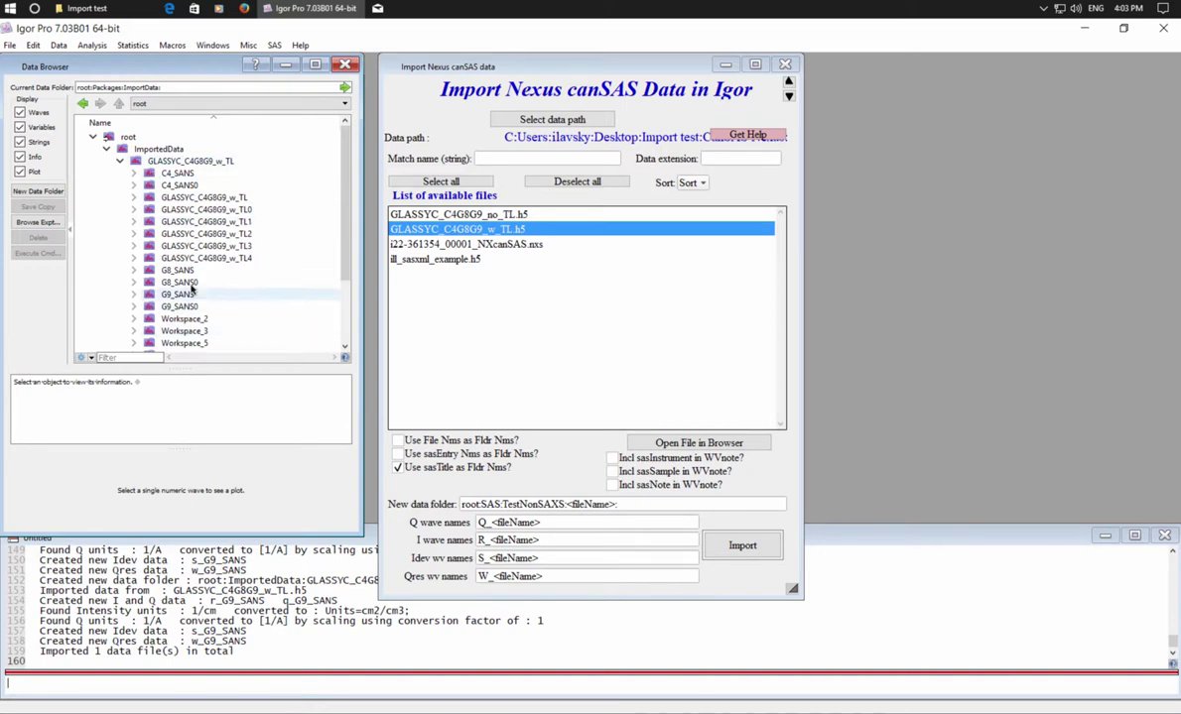
pyautogui.scroll(-2, 230, 298)
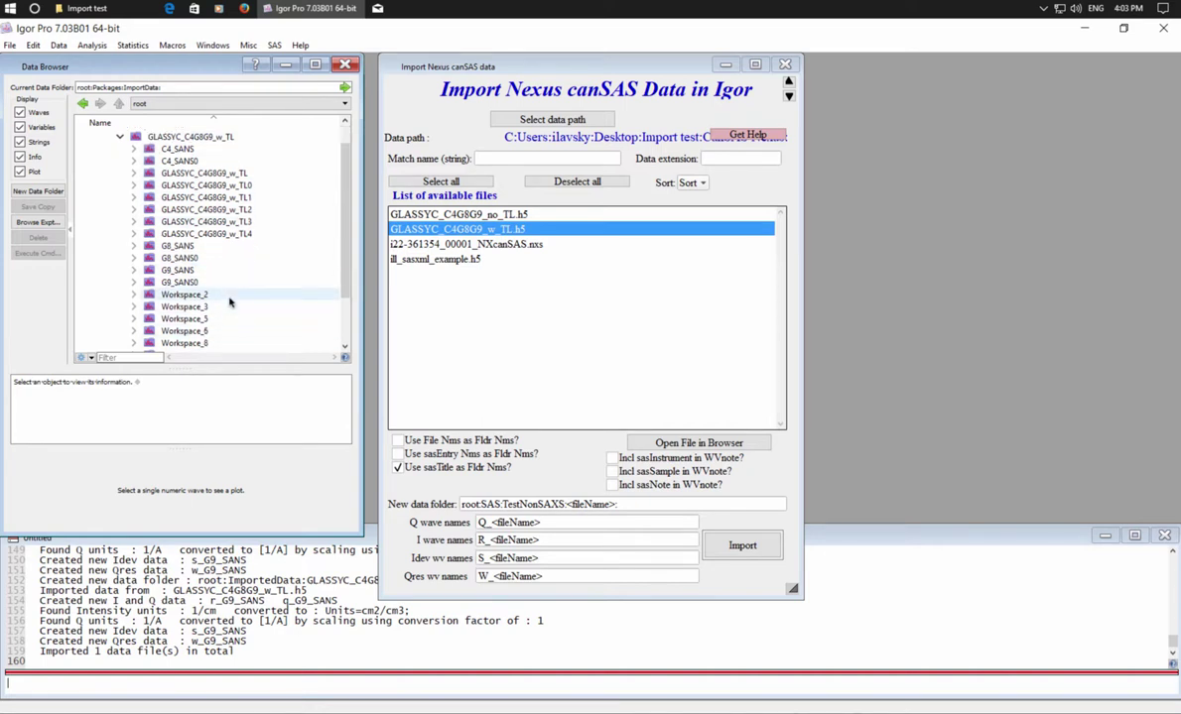
pyautogui.scroll(-2, 231, 298)
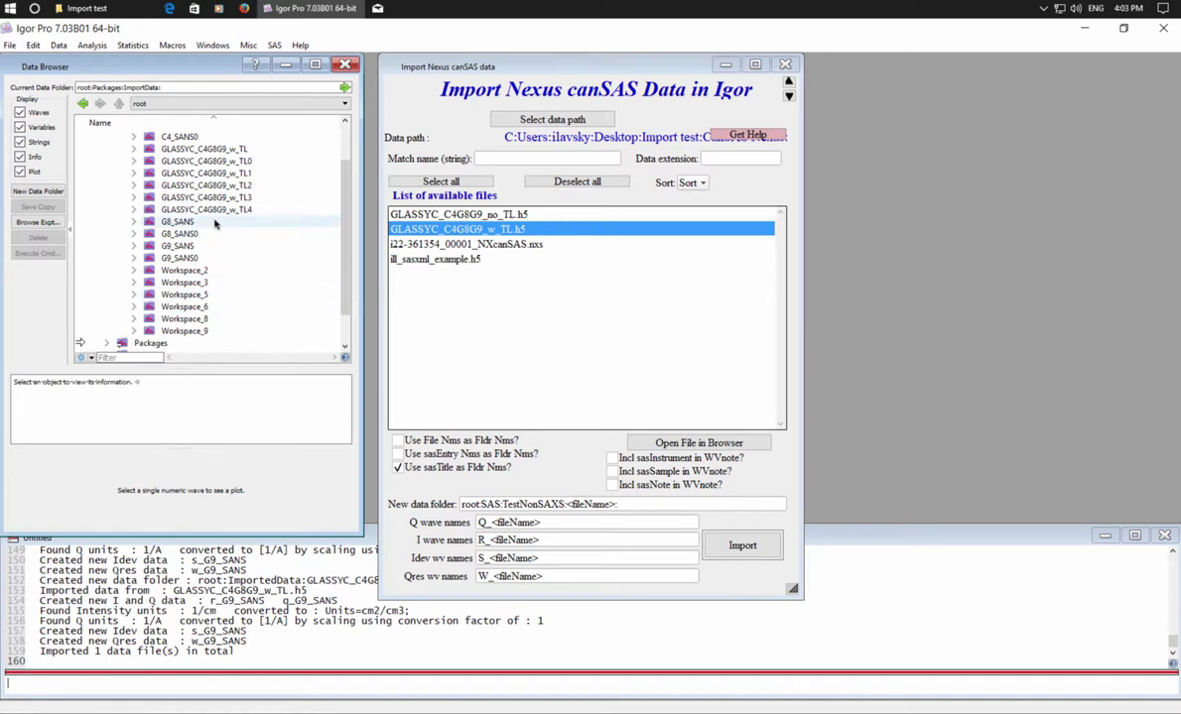
# Examine the wave notes of q_GLASSYC_C4G8G9_w_TL and r_GLASSYC_C4G8G9_w_TL in the GLASSYC_C4G8G9_w_TL0 folder, with the info pane enlarged
pyautogui.scroll(1, 214, 225)
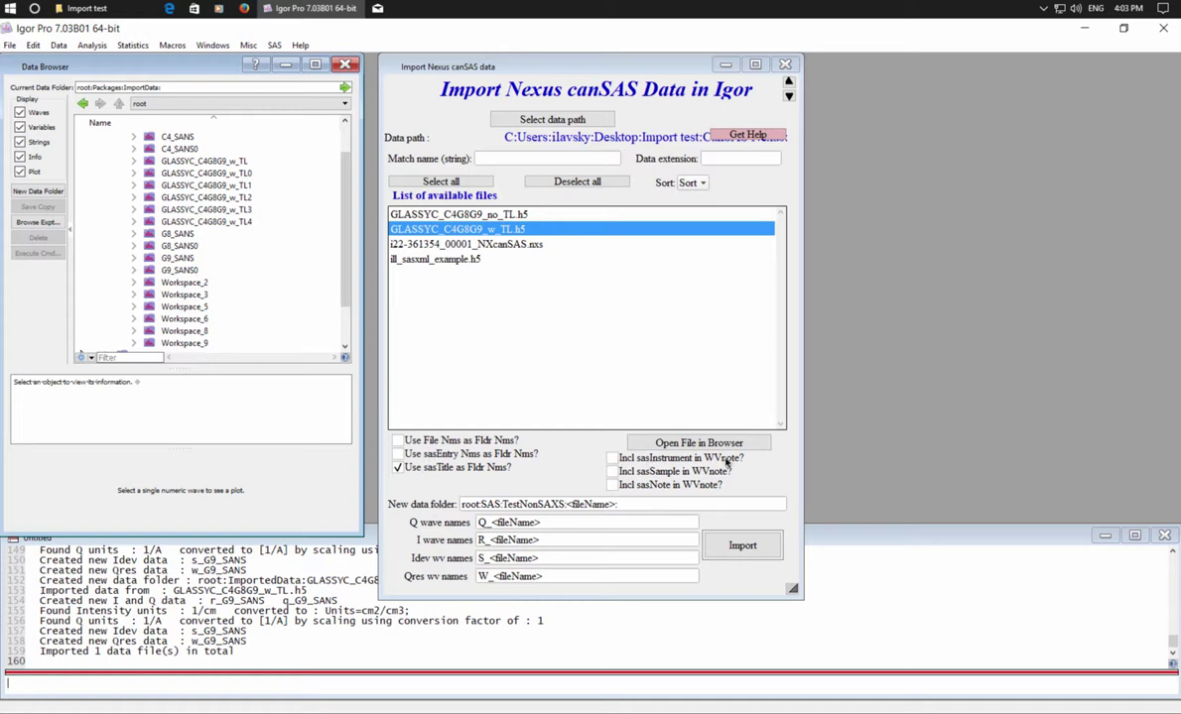
pyautogui.click(132, 175)
pyautogui.click(163, 186)
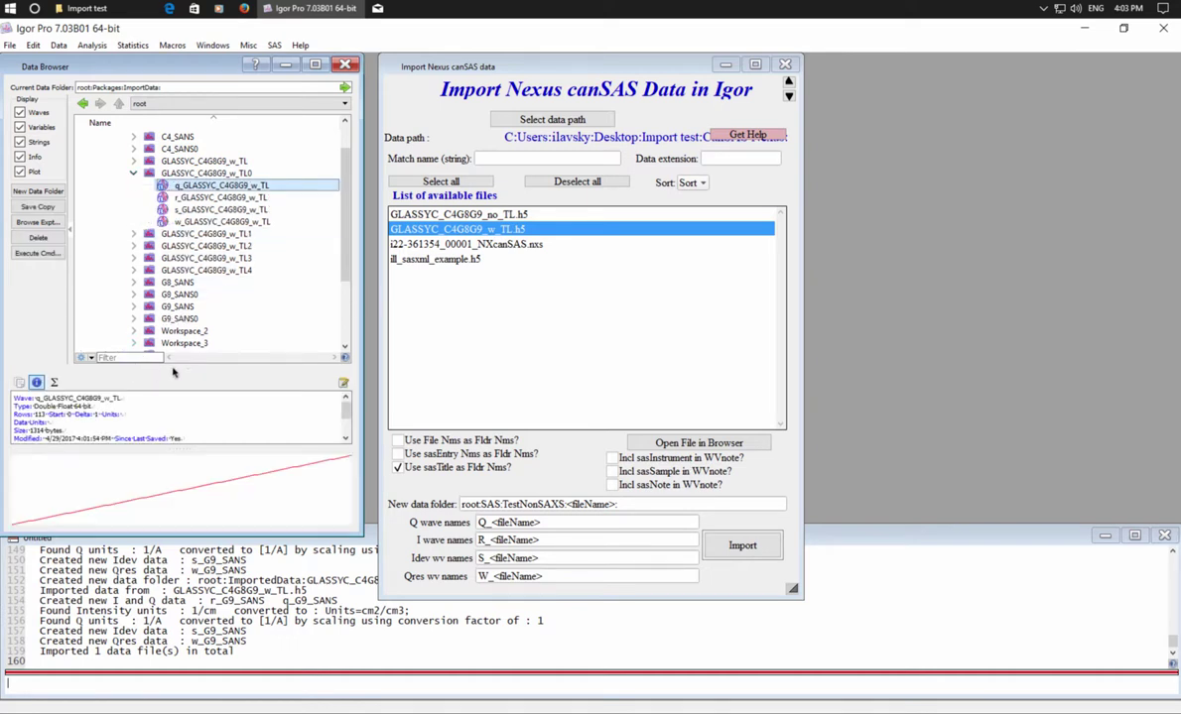
pyautogui.moveTo(162, 363); pyautogui.dragTo(170, 270)
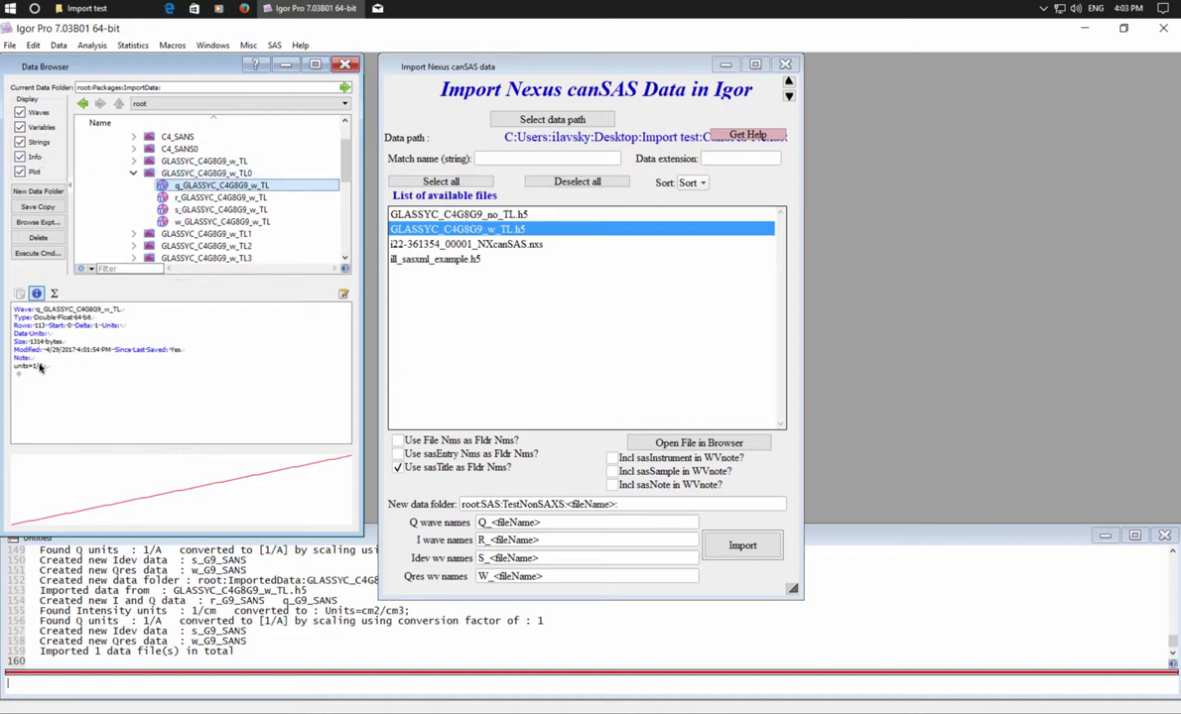
pyautogui.click(182, 197)
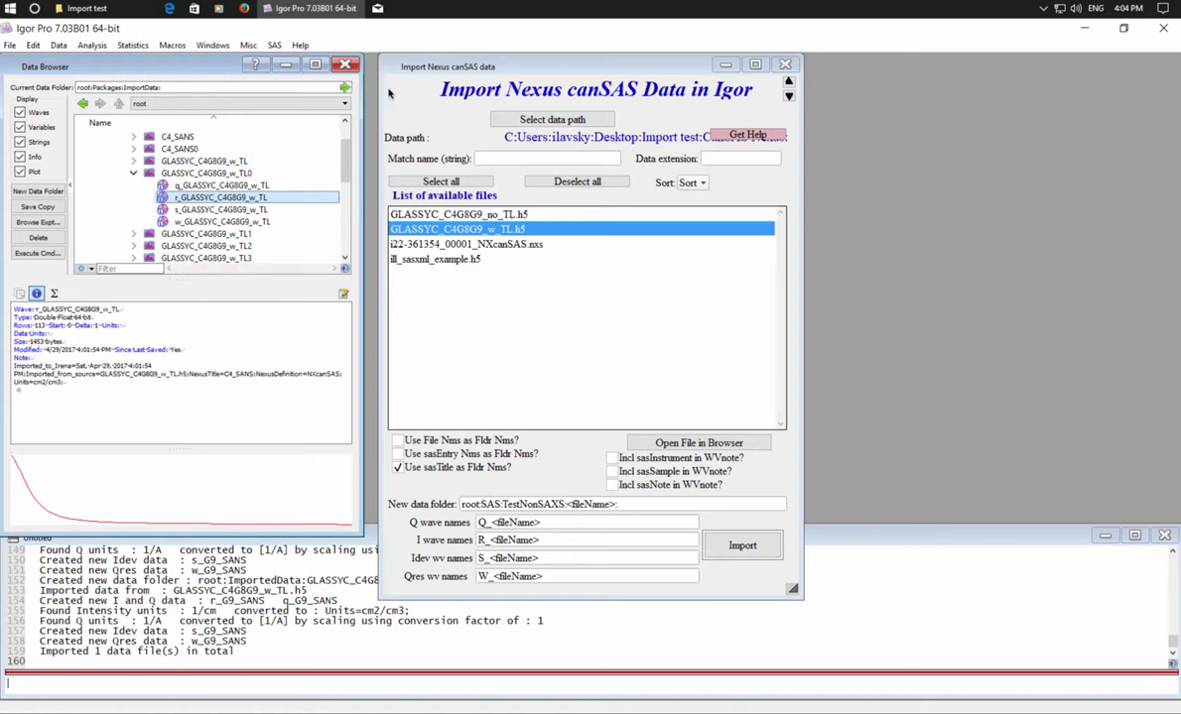
# Plot the QRS data from the C4_SANS folder with the Plotting I tool, then enlarge its panel and place the graph beside it
pyautogui.moveTo(497, 67)
pyautogui.mouseDown()
pyautogui.moveTo(362, 25)
pyautogui.moveTo(391, 47)
pyautogui.moveTo(485, 66)
pyautogui.mouseUp()
pyautogui.click(305, 45)
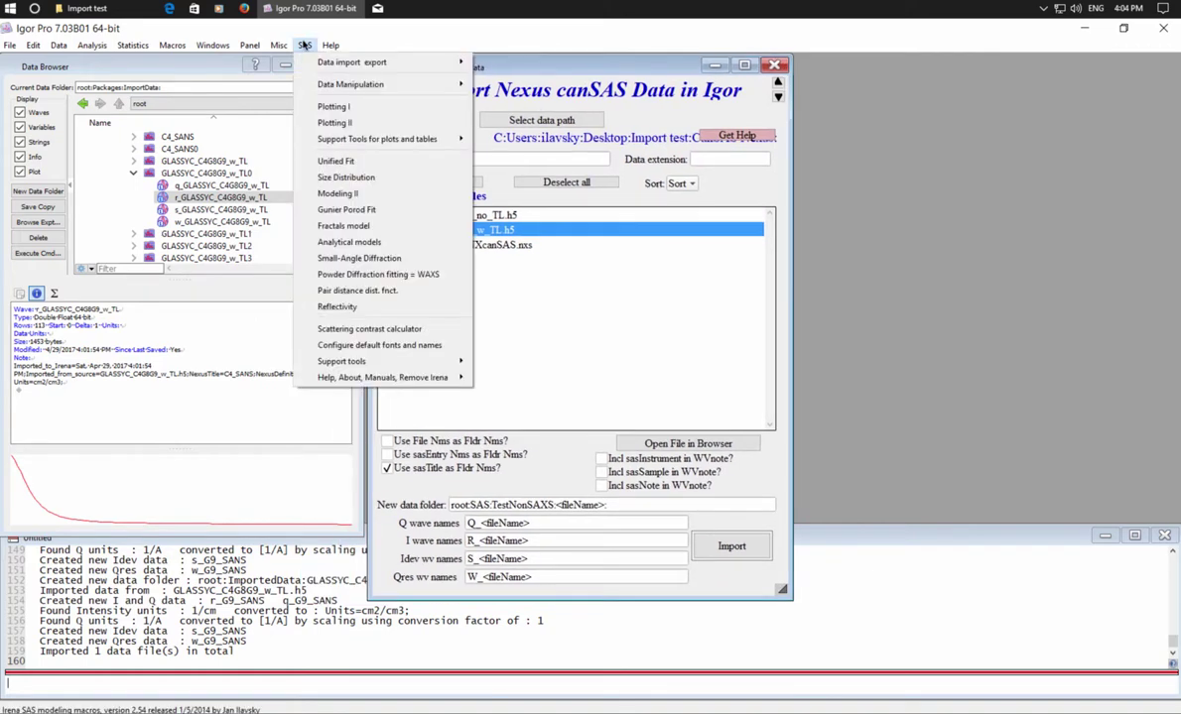
pyautogui.click(337, 110)
pyautogui.click(91, 120)
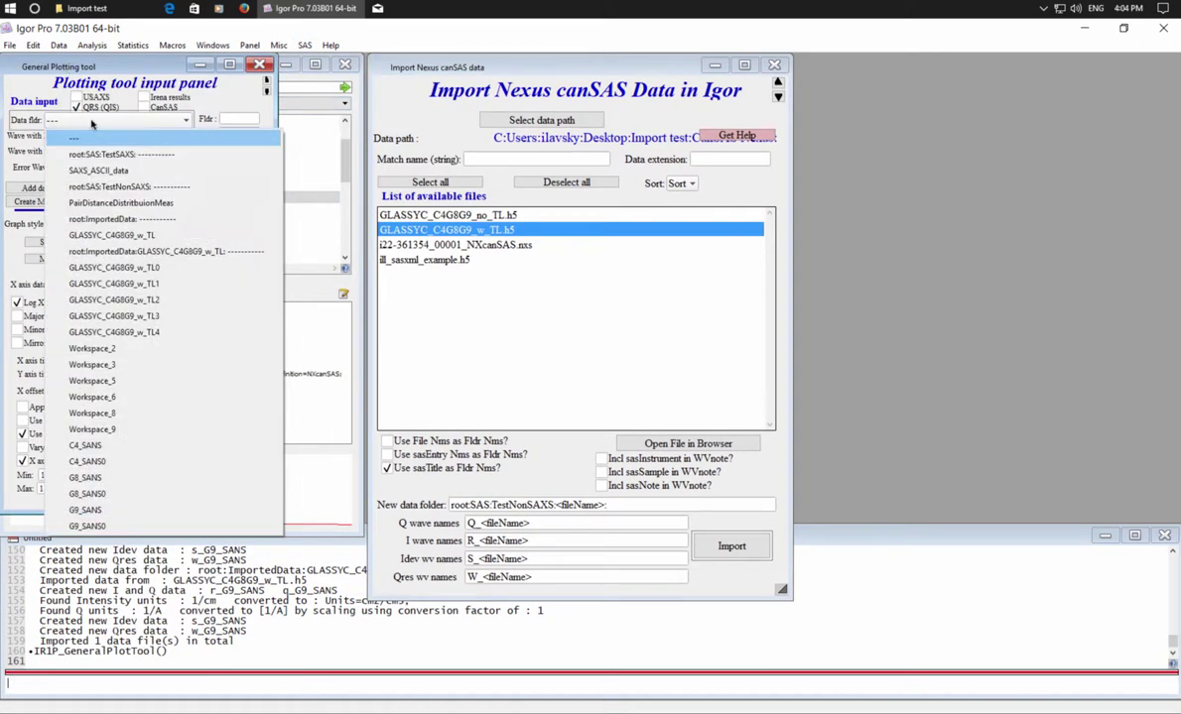
pyautogui.click(139, 445)
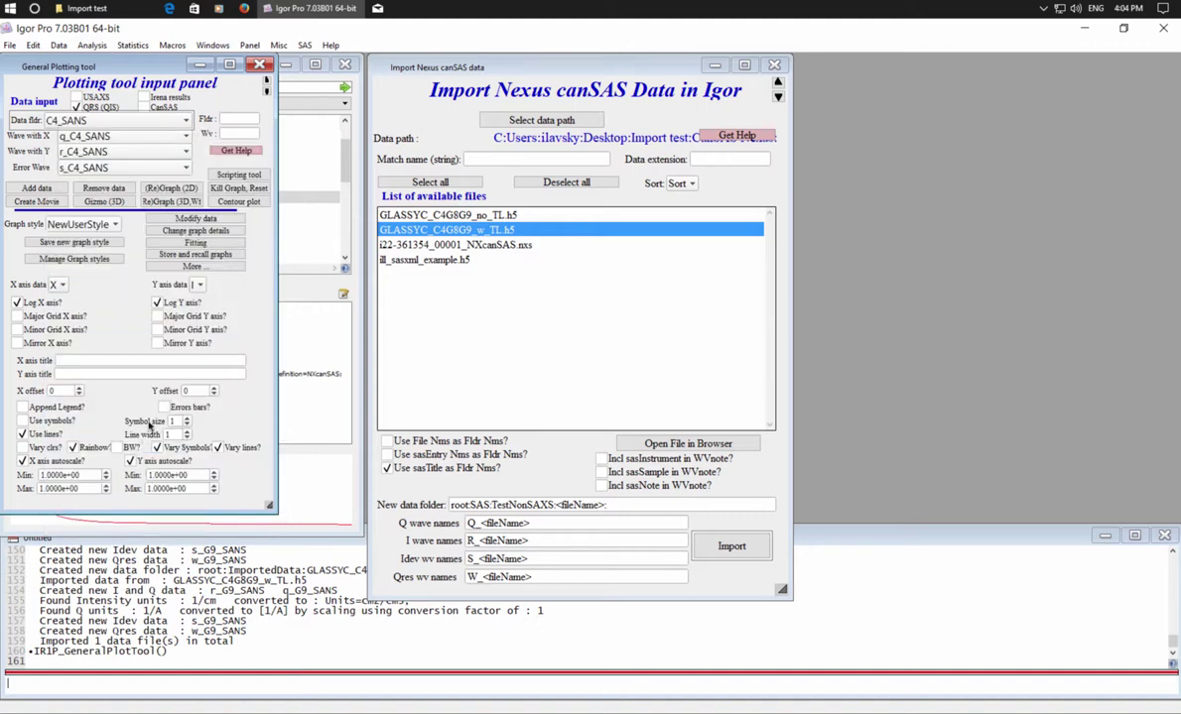
pyautogui.click(38, 188)
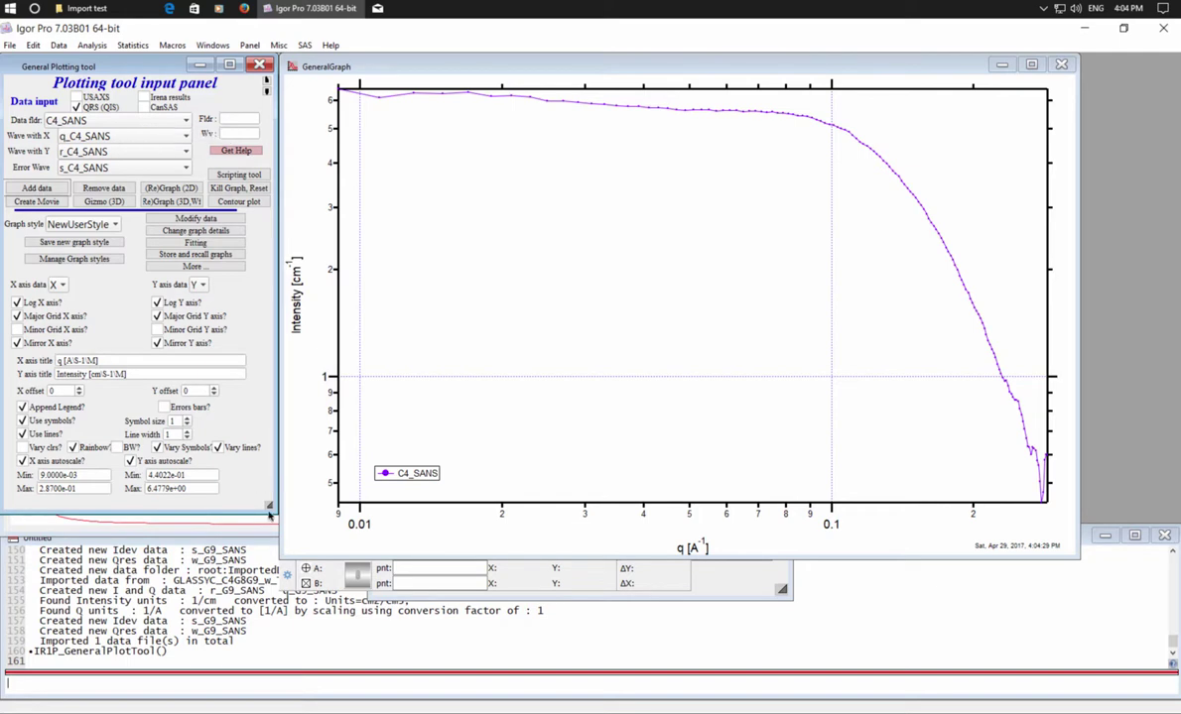
pyautogui.moveTo(270, 514); pyautogui.dragTo(343, 581)
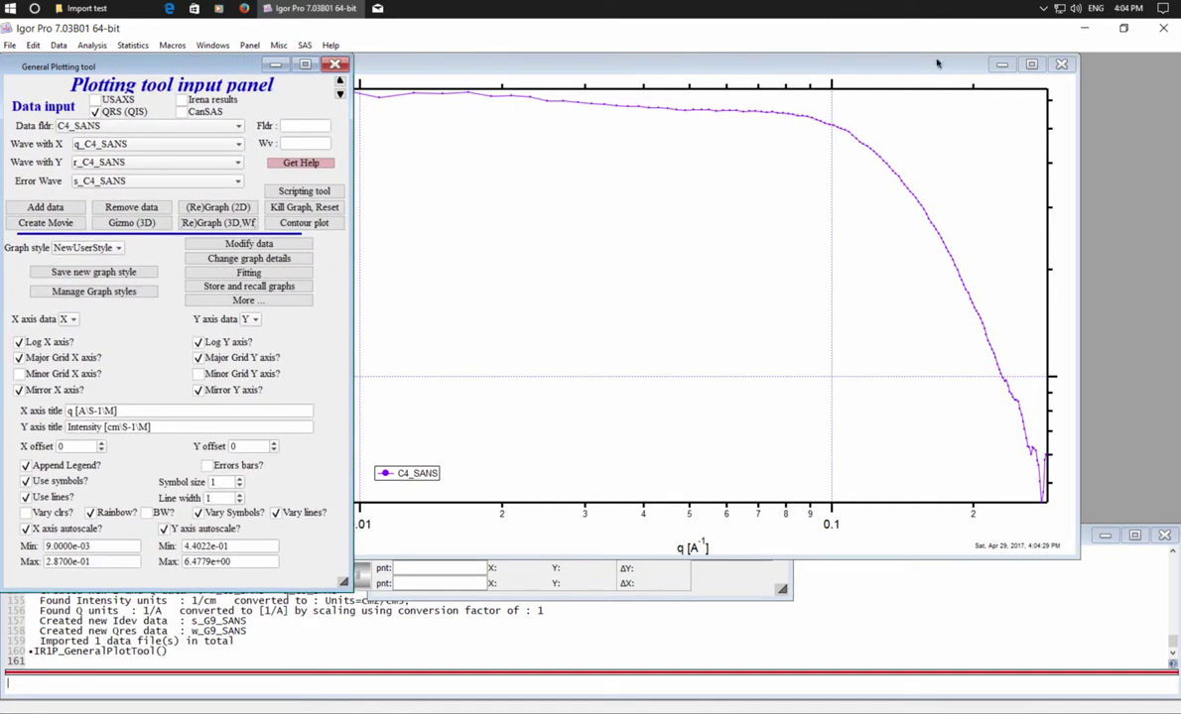
pyautogui.moveTo(926, 66); pyautogui.dragTo(991, 68)
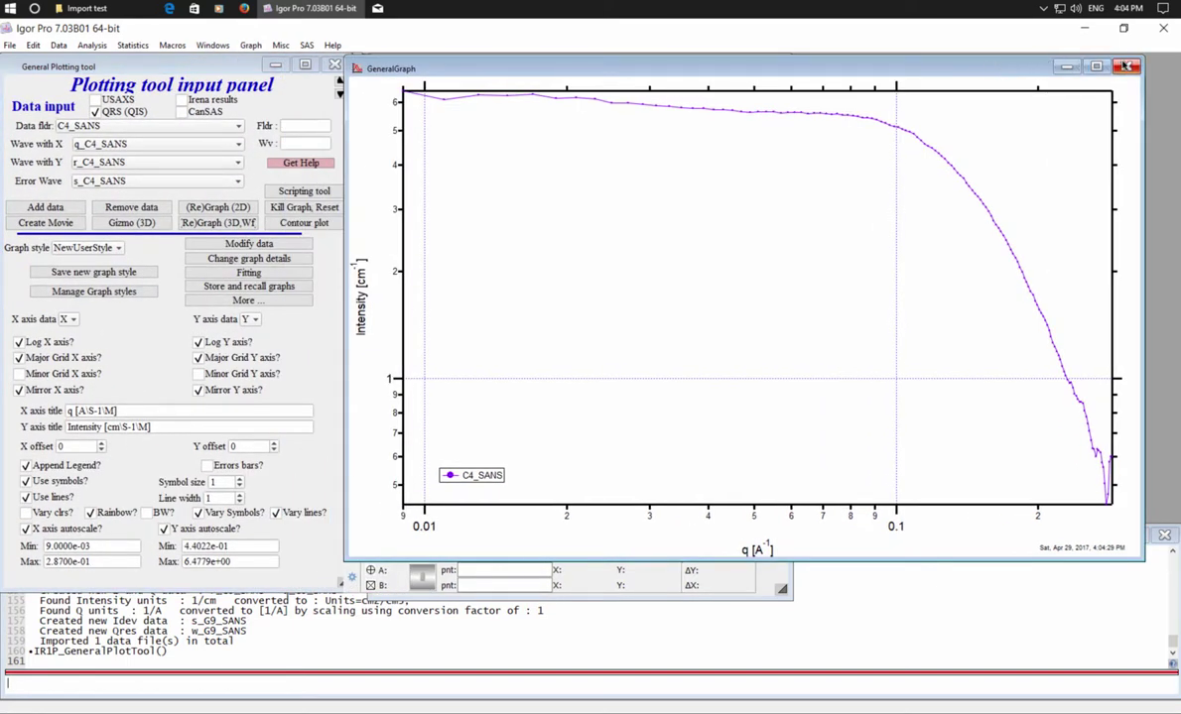
# Close the C4_SANS graph, the plotting tool and the Nexus canSAS import panel
pyautogui.click(1066, 65)
pyautogui.click(335, 66)
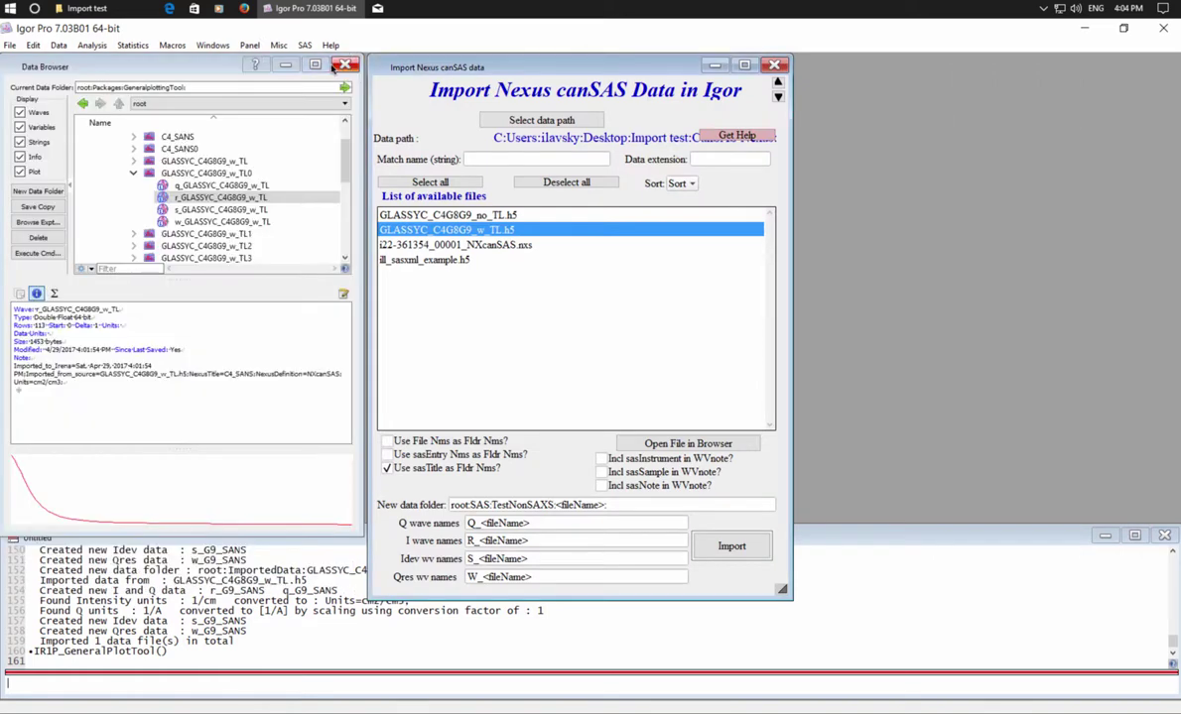
pyautogui.click(780, 65)
pyautogui.click(274, 45)
pyautogui.moveTo(289, 67)
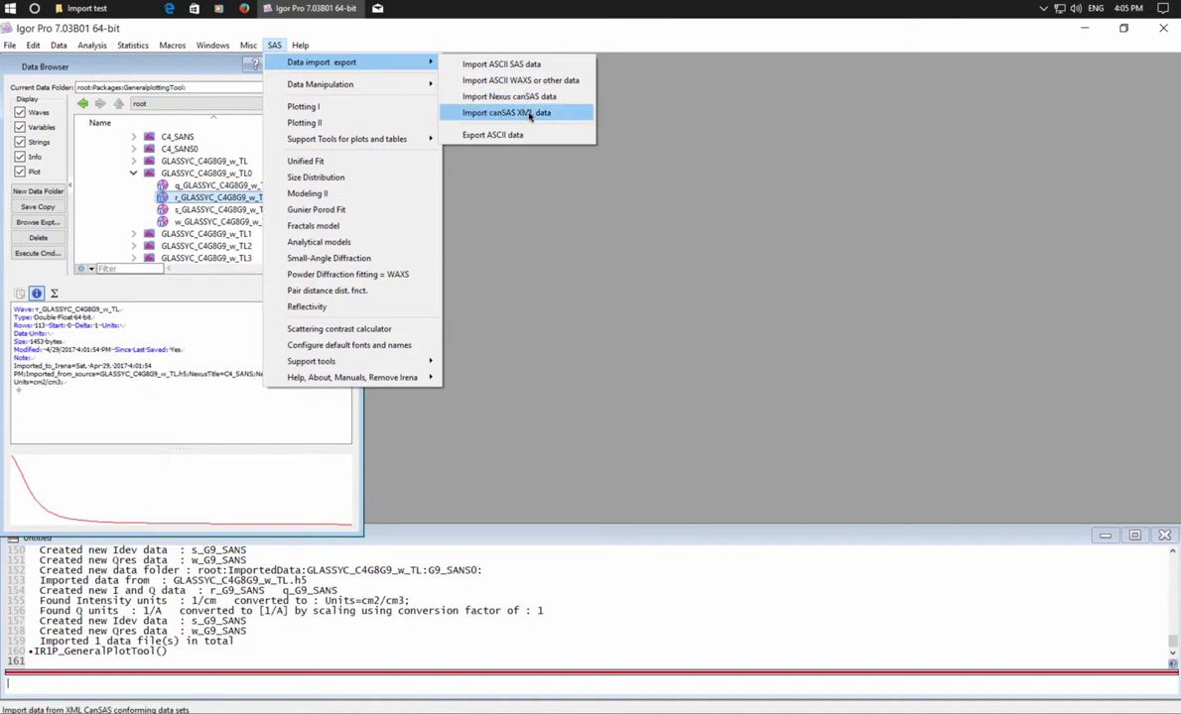
pyautogui.click(527, 113)
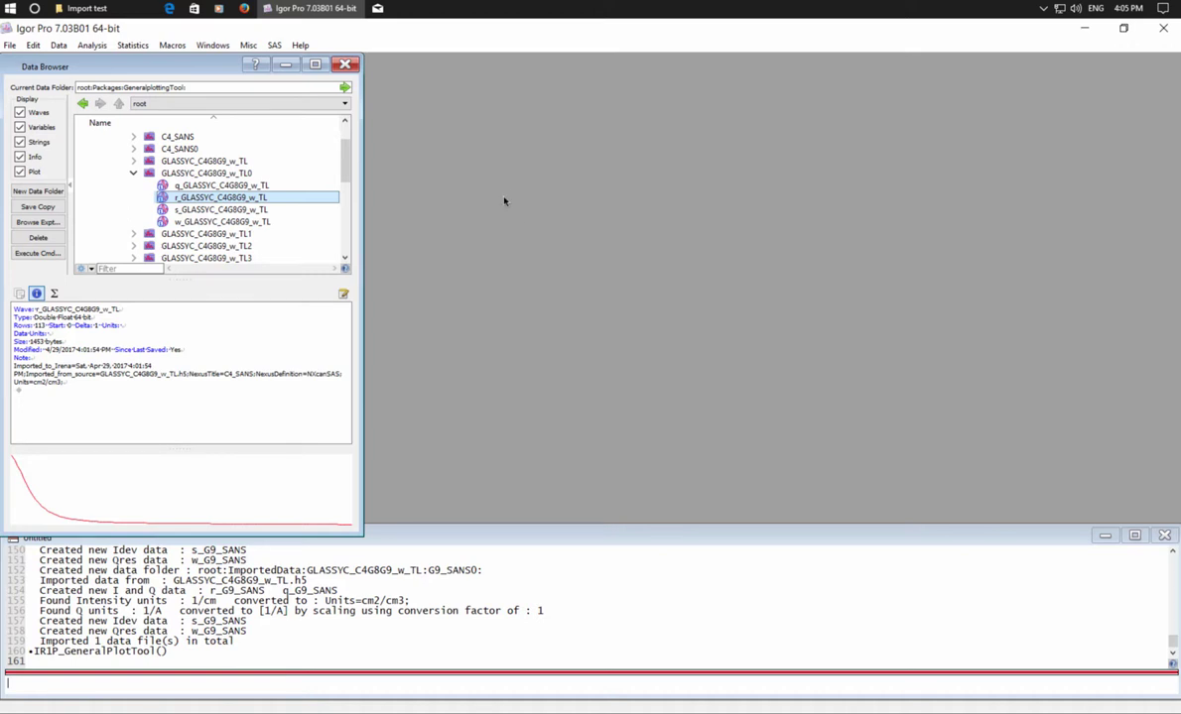
pyautogui.click(453, 1)
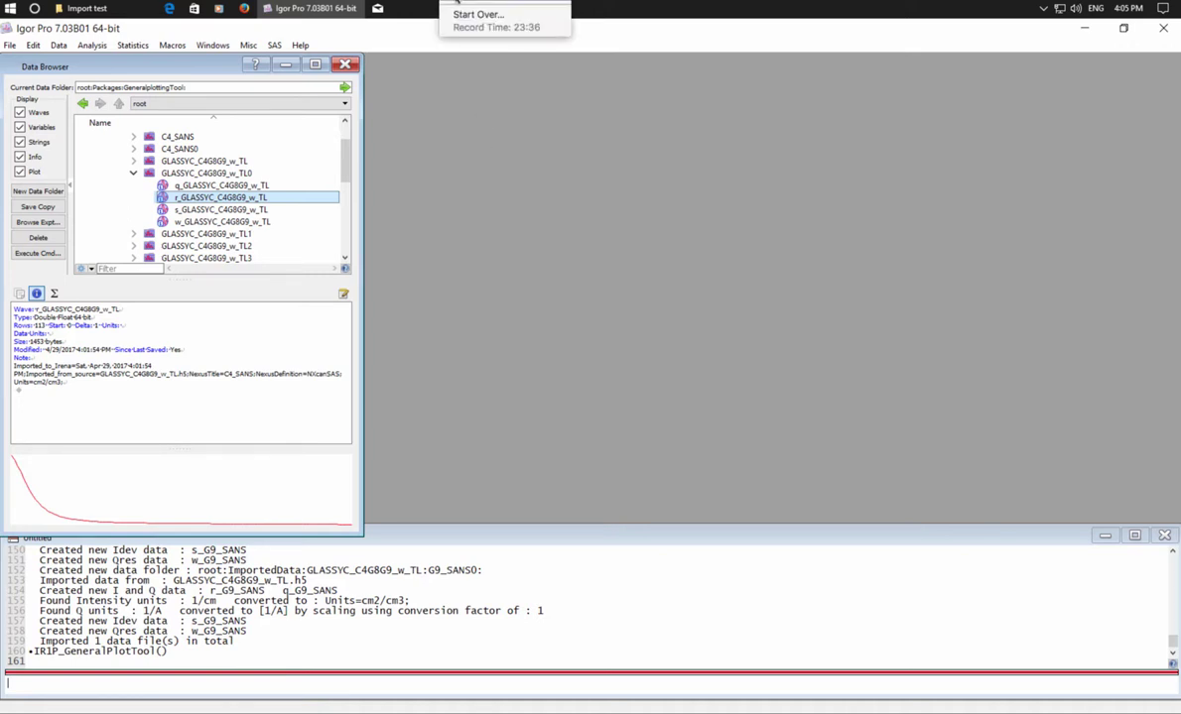